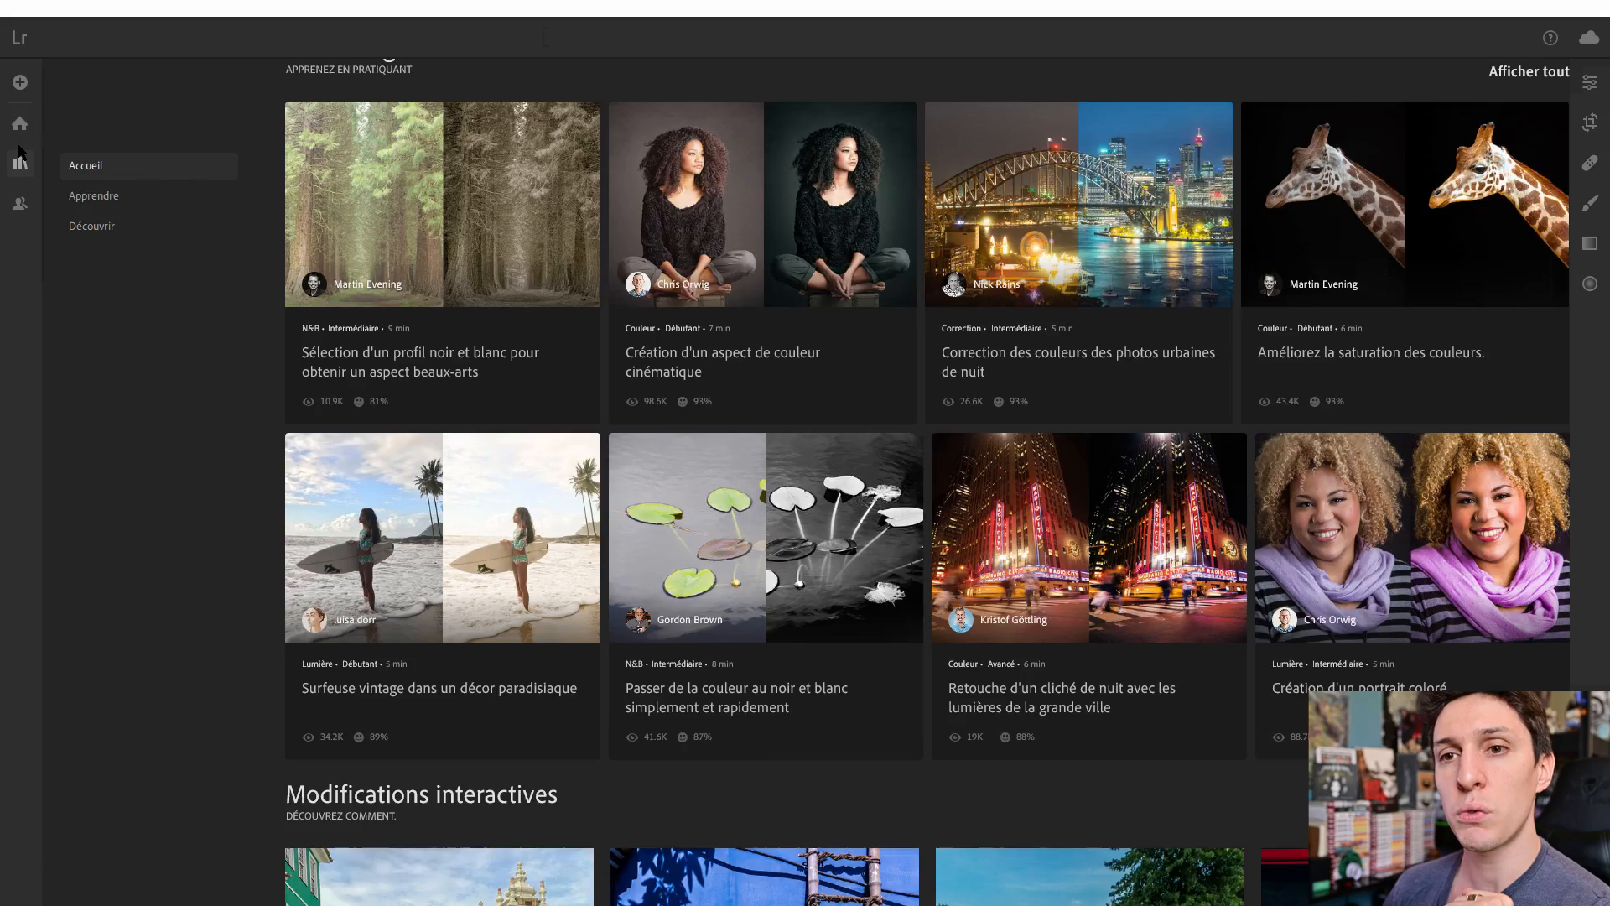
Open the street photo with the domed corner building and crosswalk from the full photo library for editing.
{"action": "left_click", "coordinate": [20, 162]}
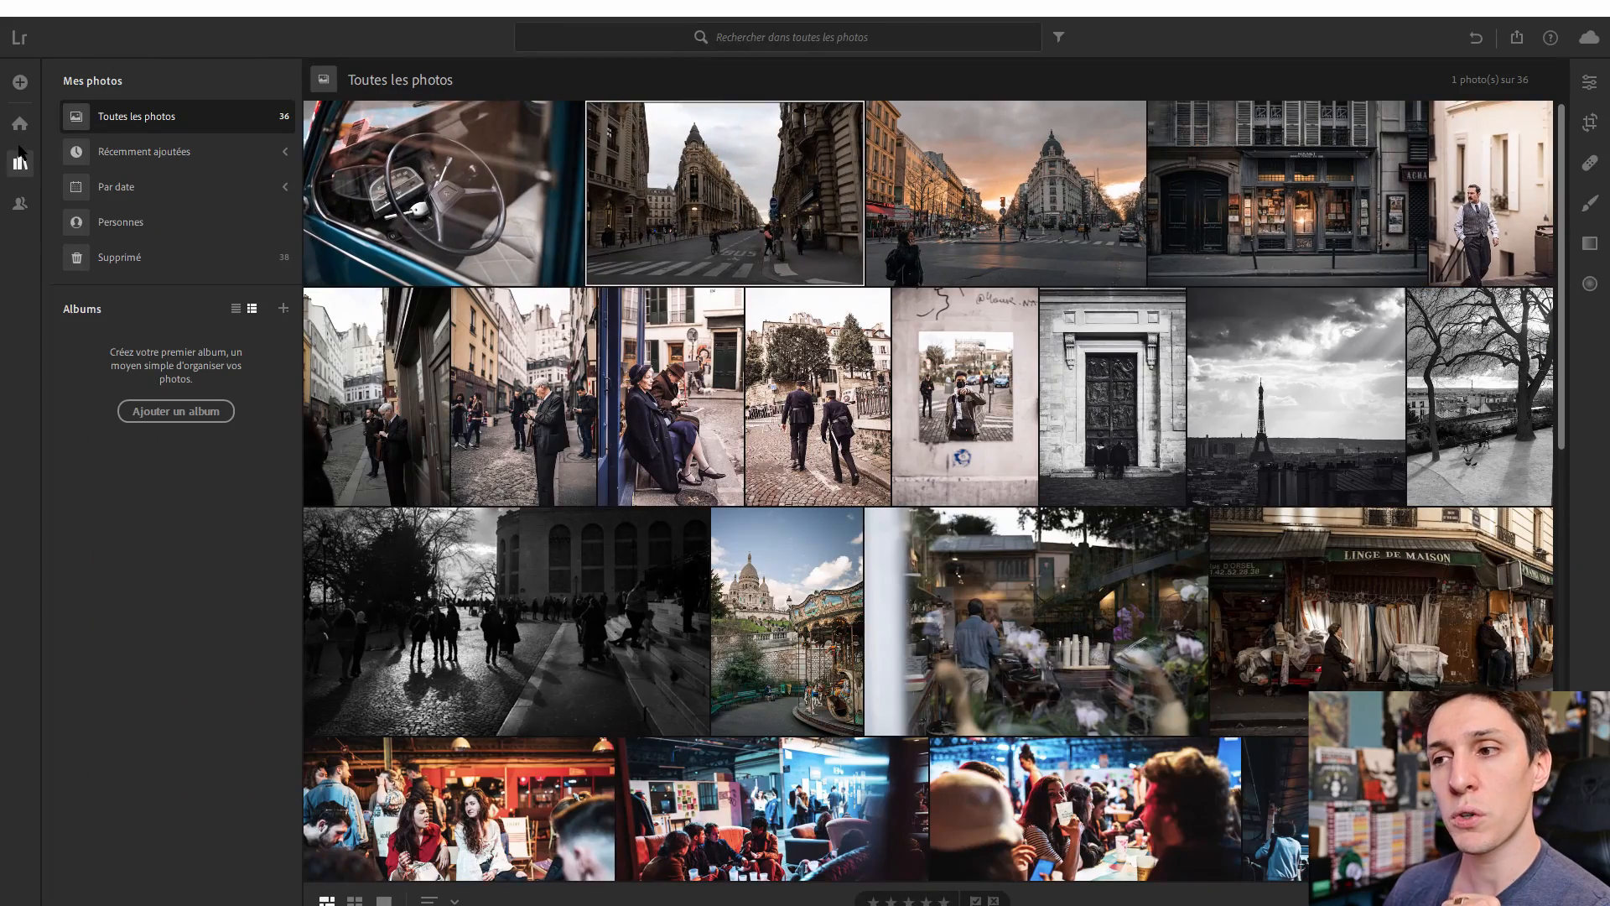
{"action": "scroll", "coordinate": [919, 475], "scroll_direction": "down", "scroll_amount": 5}
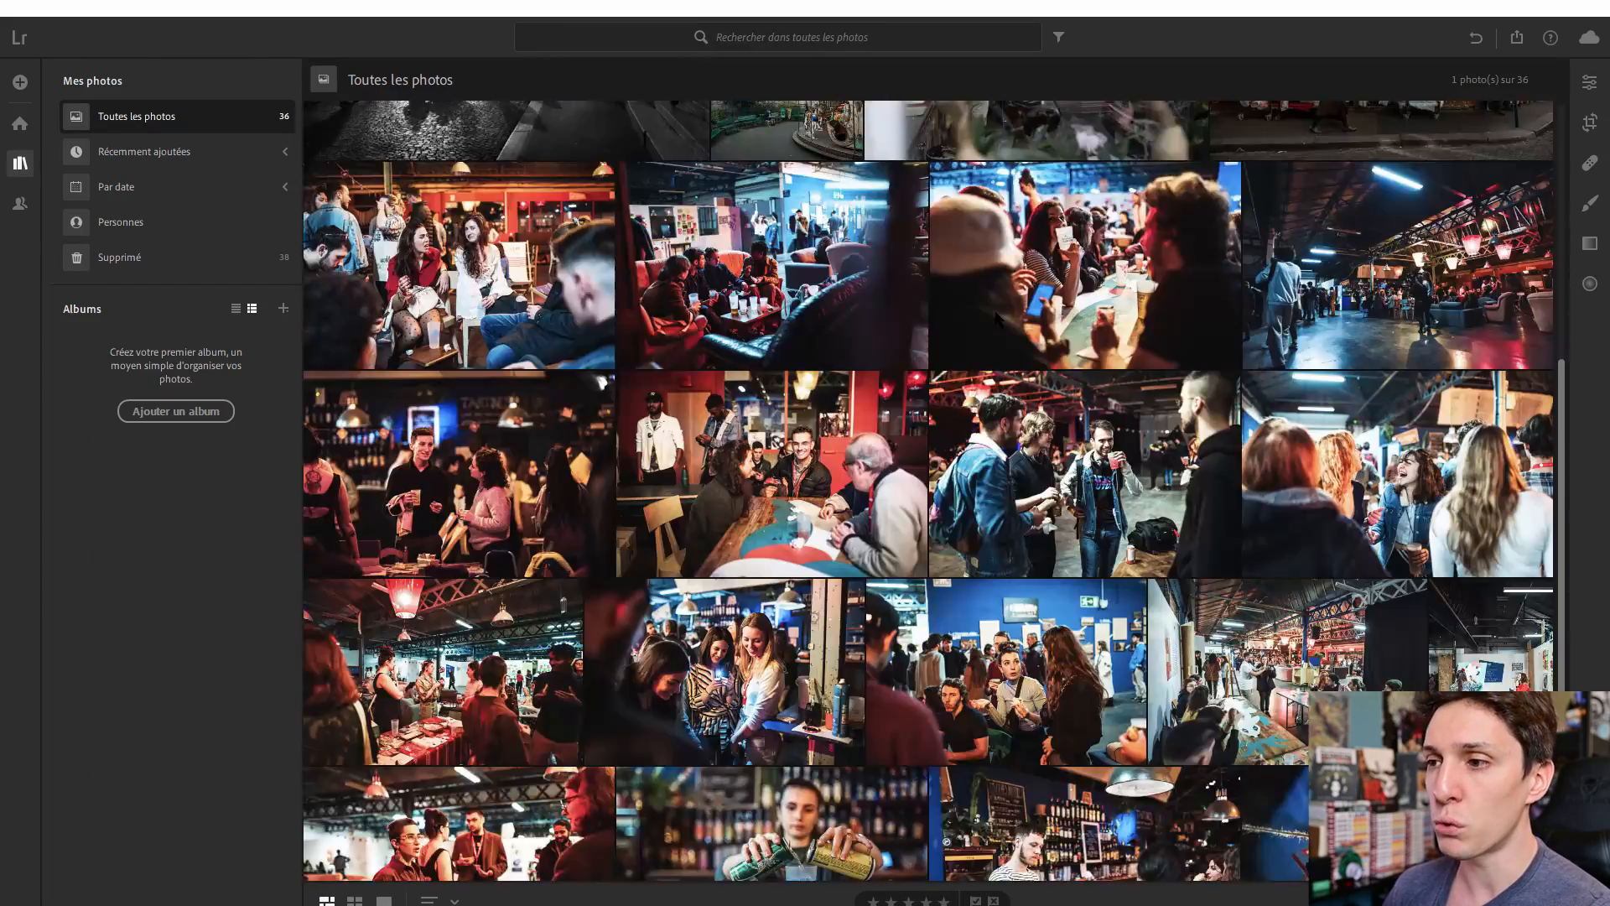
{"action": "scroll", "coordinate": [919, 475], "scroll_direction": "up", "scroll_amount": 5}
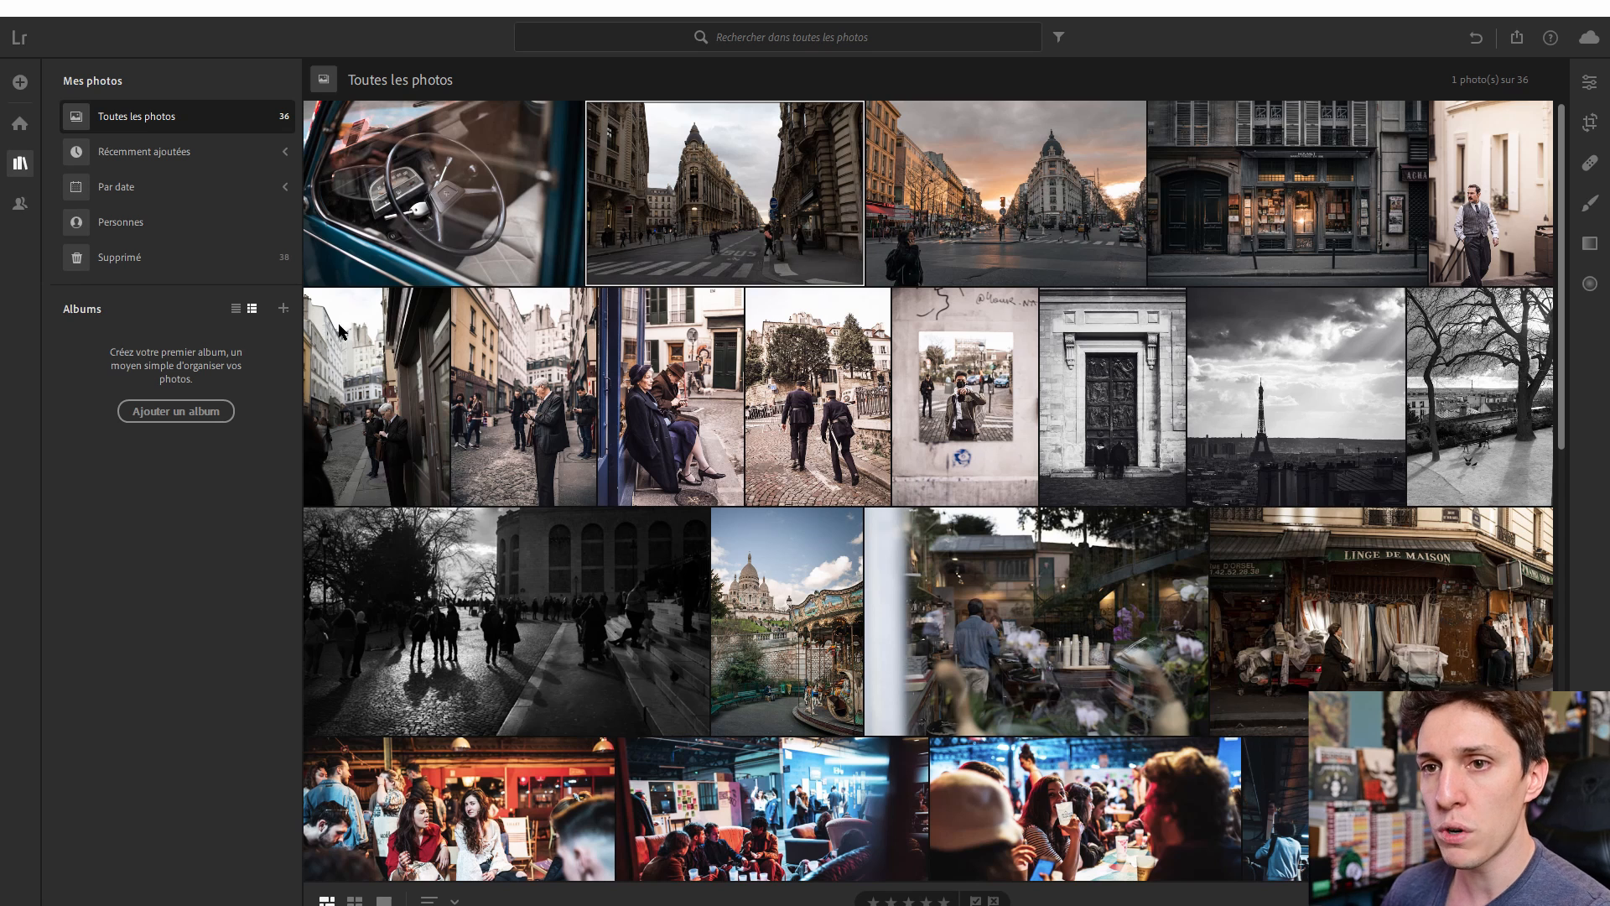
{"action": "double_click", "coordinate": [658, 173]}
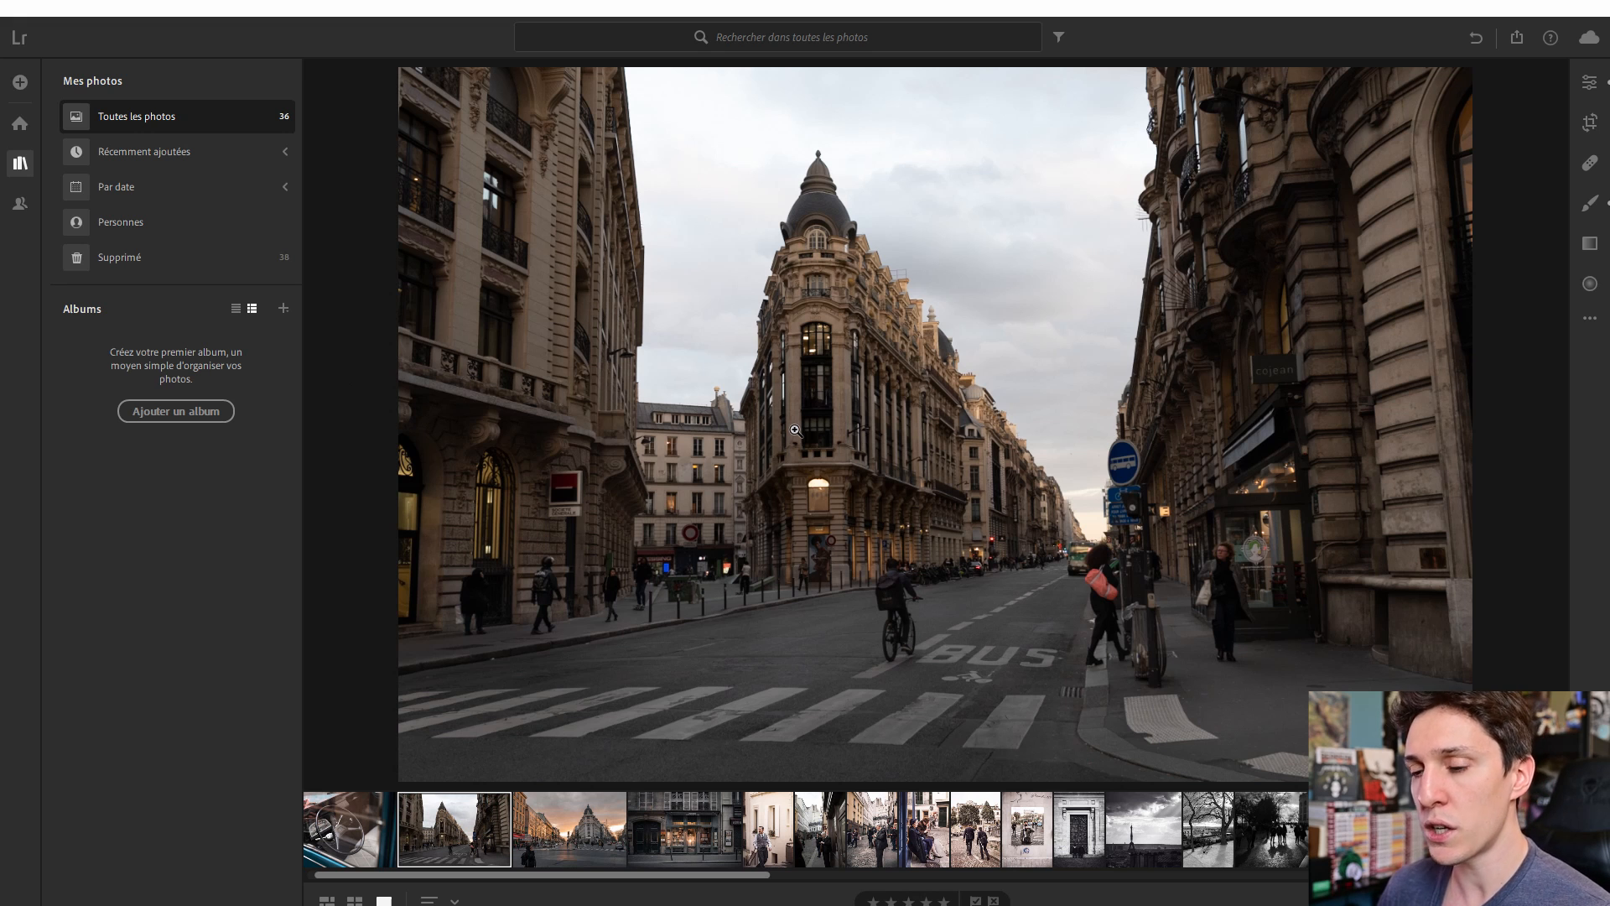
{"action": "key", "text": "e"}
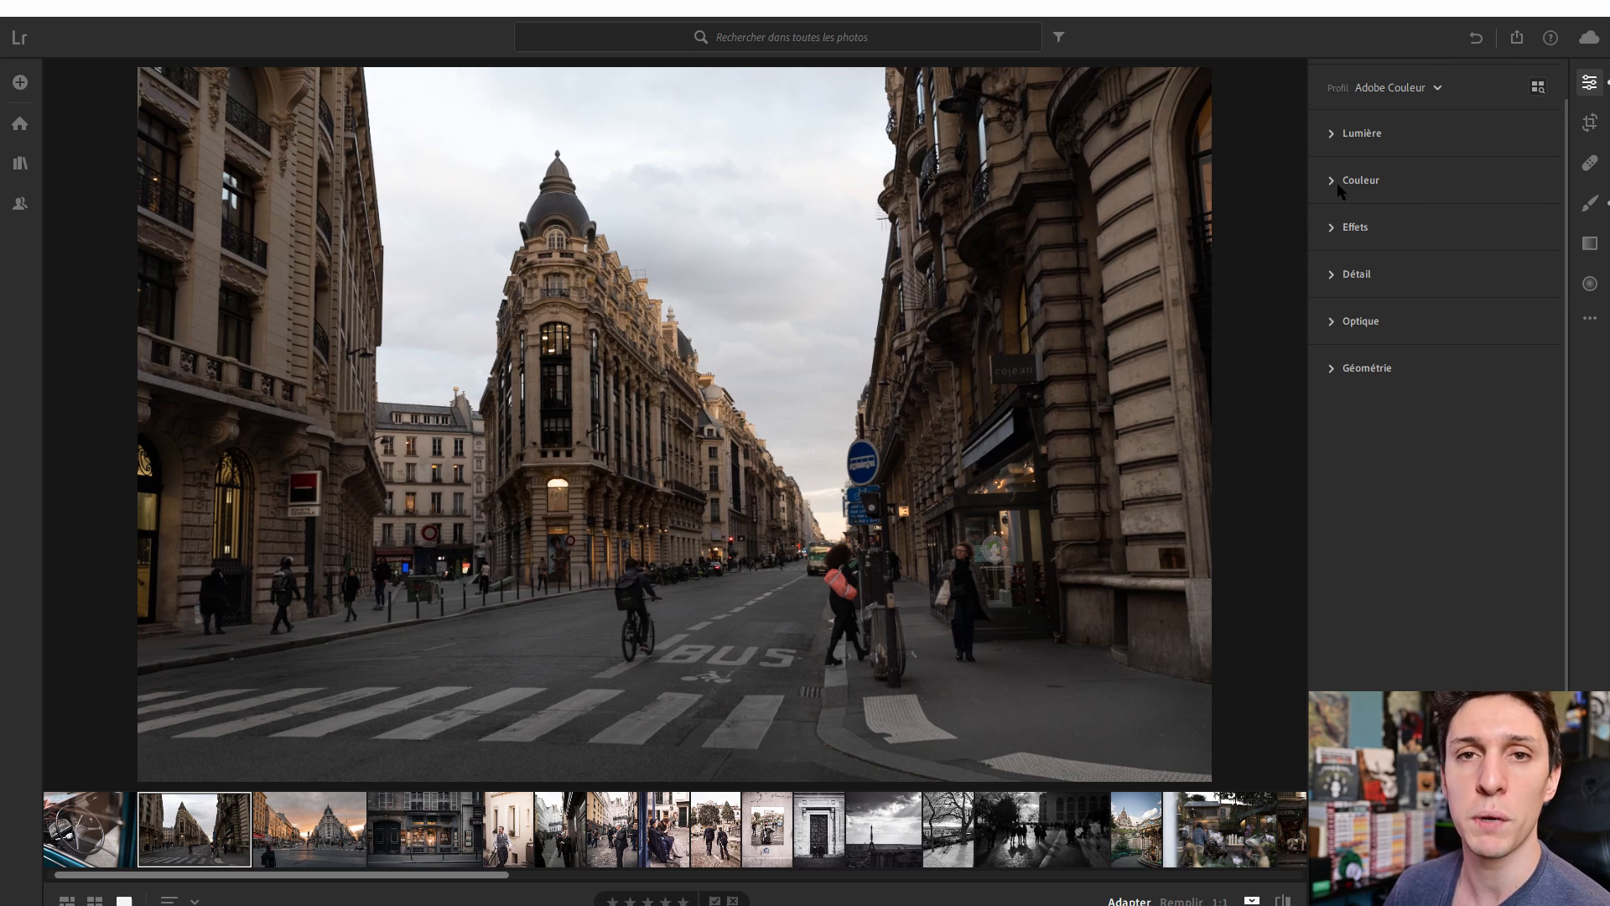
Set the photo's Exposition to +0,36 and its Hautes lumières to -60.
{"action": "left_click", "coordinate": [1340, 134]}
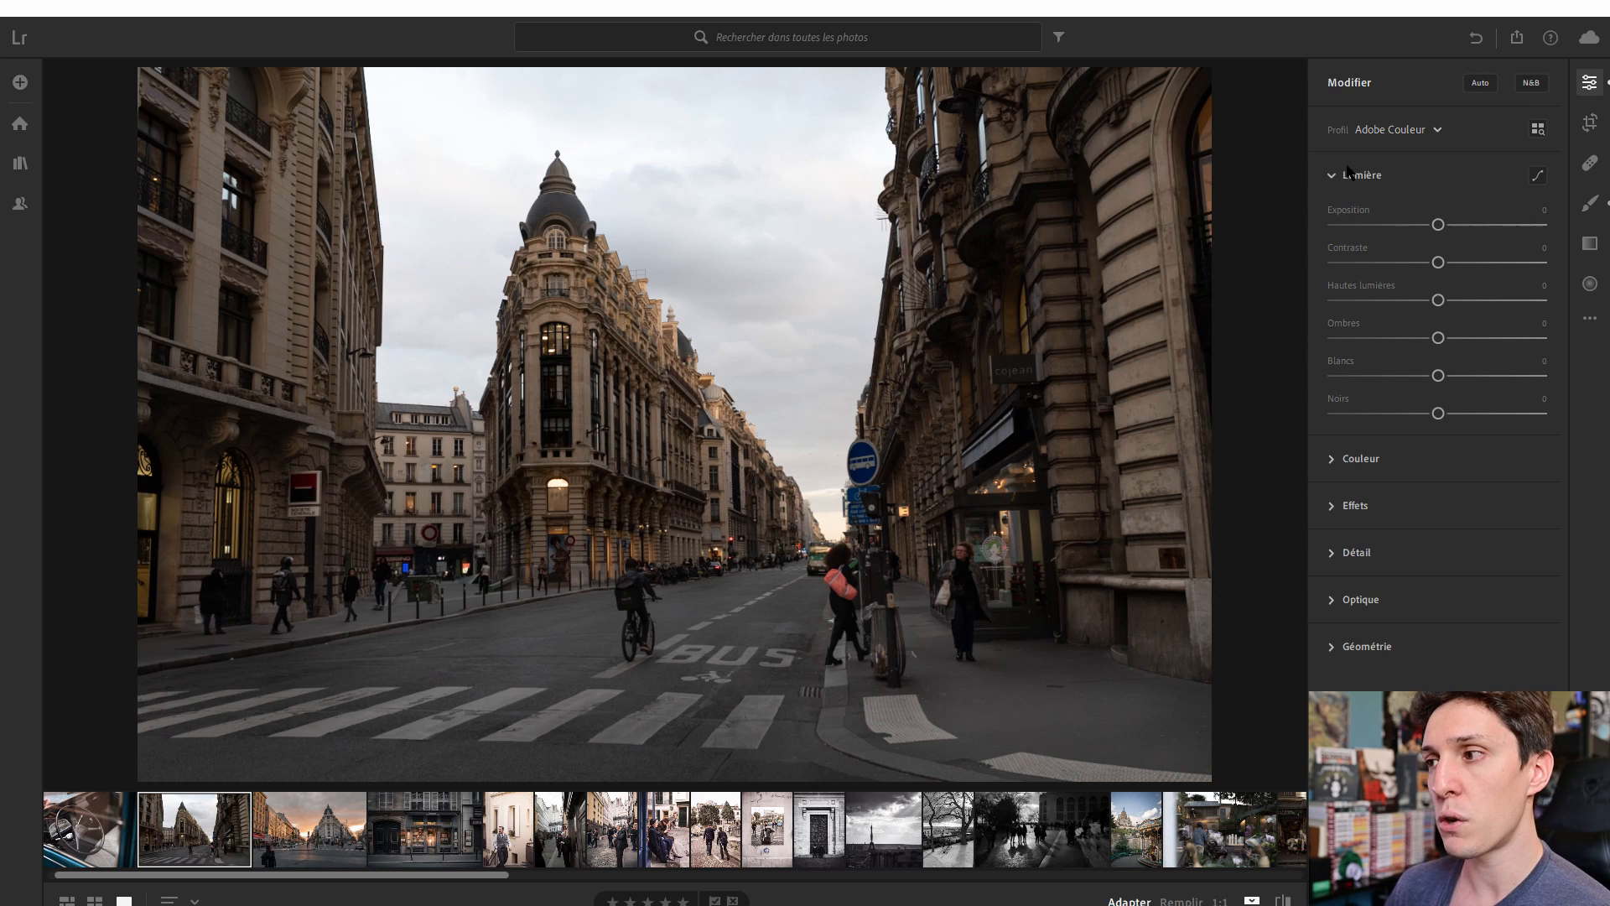
{"action": "mouse_move", "coordinate": [1438, 220]}
{"action": "left_mouse_down"}
{"action": "mouse_move", "coordinate": [1420, 219]}
{"action": "mouse_move", "coordinate": [1443, 210]}
{"action": "left_mouse_up"}
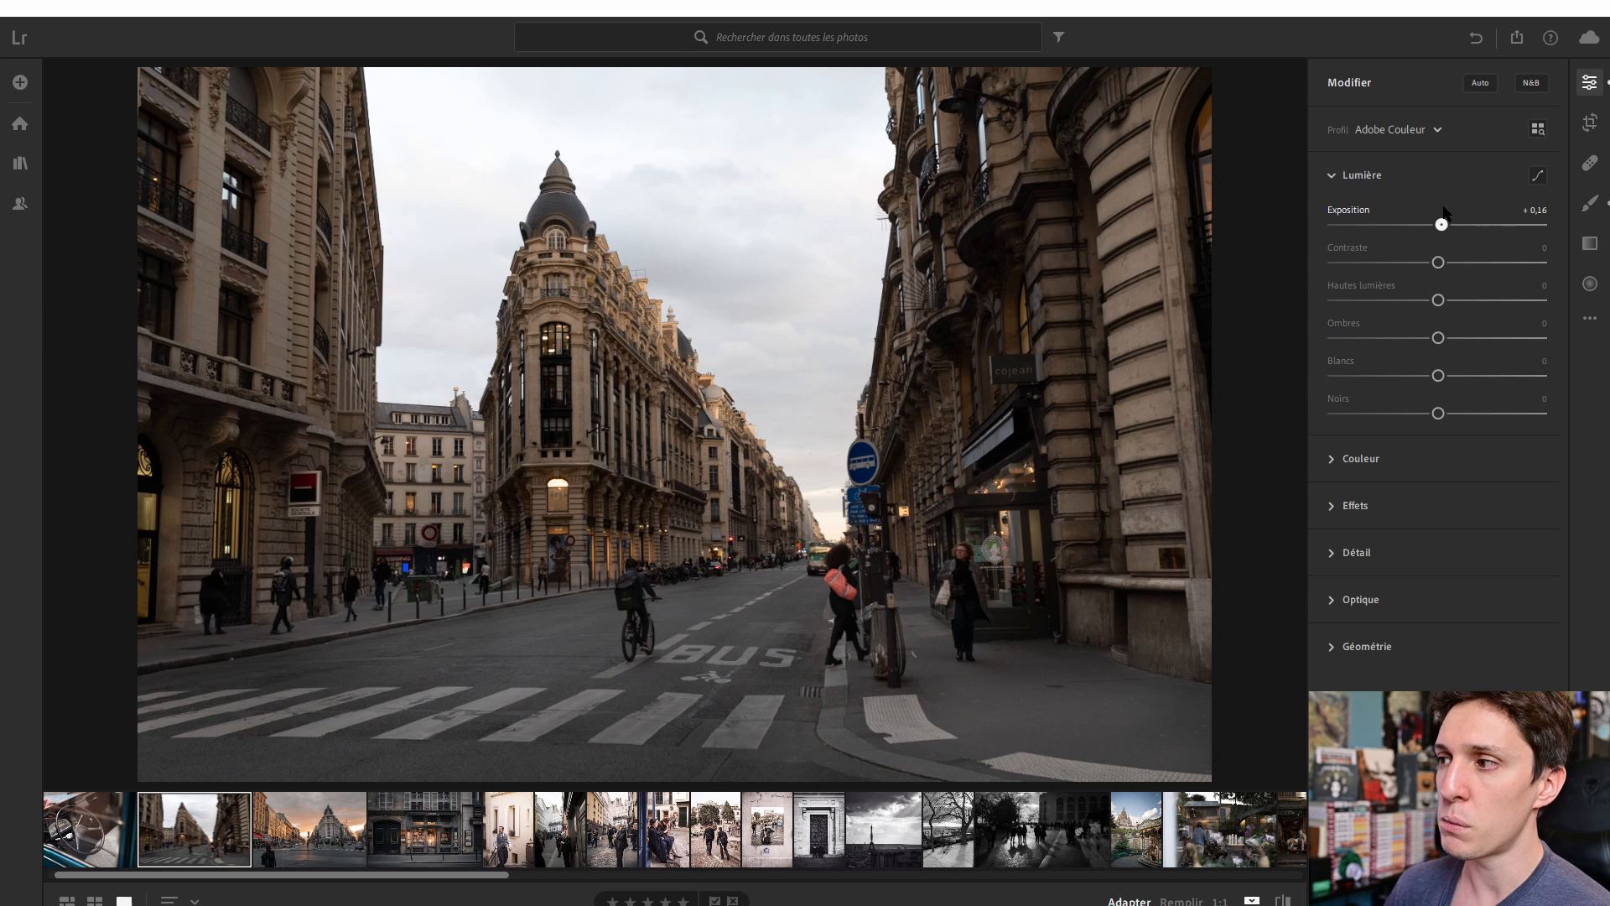
{"action": "left_click_drag", "start_coordinate": [1443, 210], "coordinate": [1448, 211]}
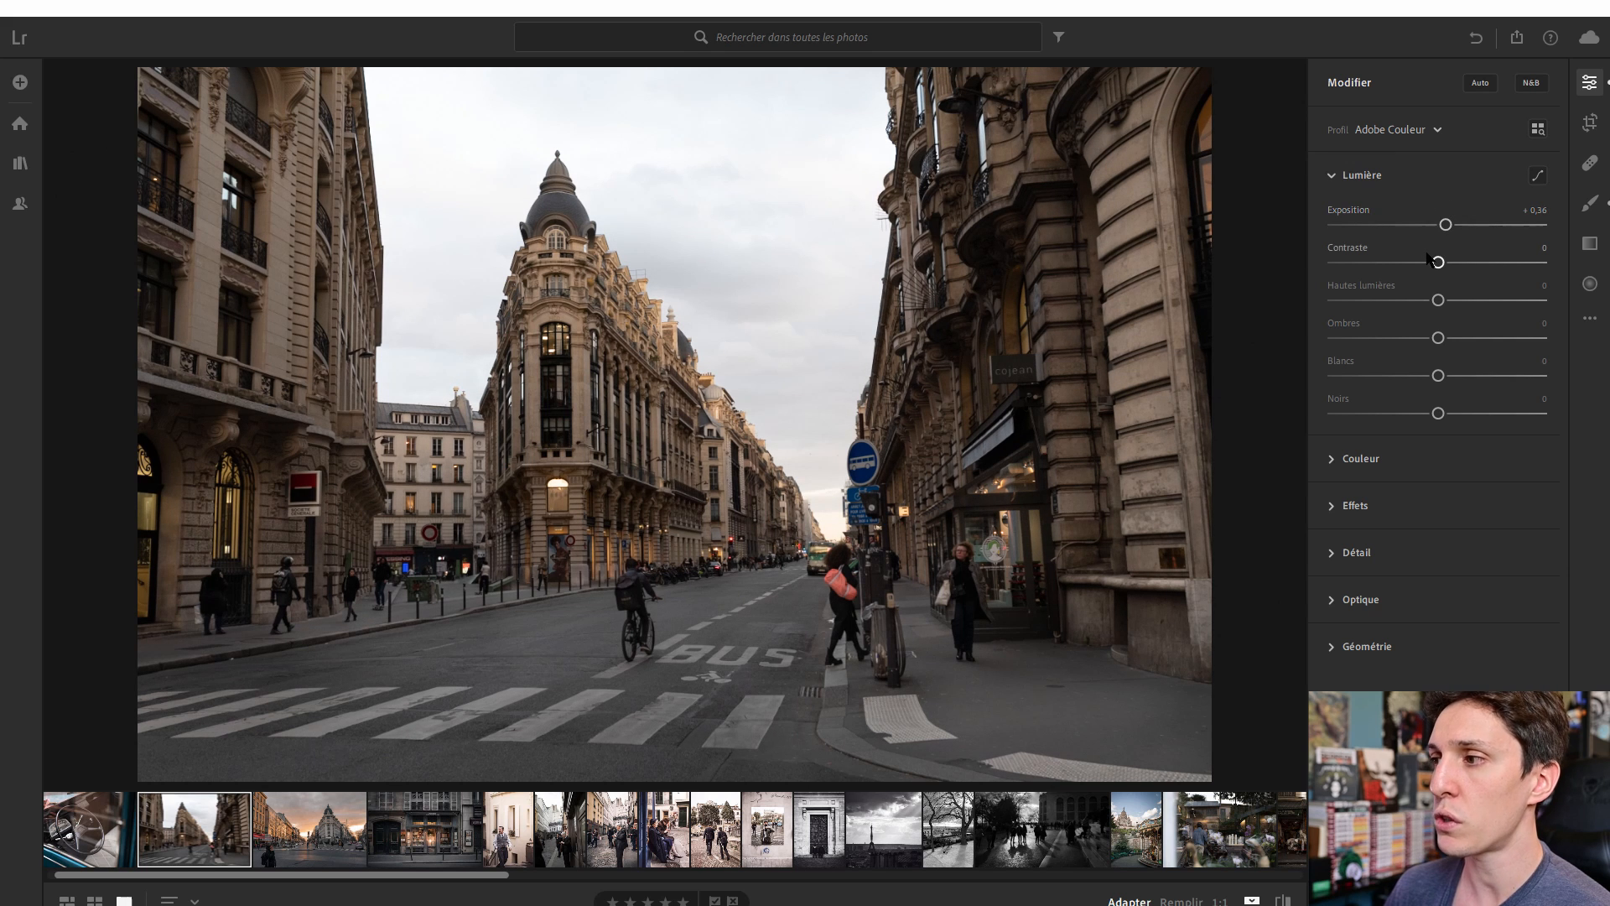
{"action": "left_click_drag", "start_coordinate": [1439, 288], "coordinate": [1371, 300]}
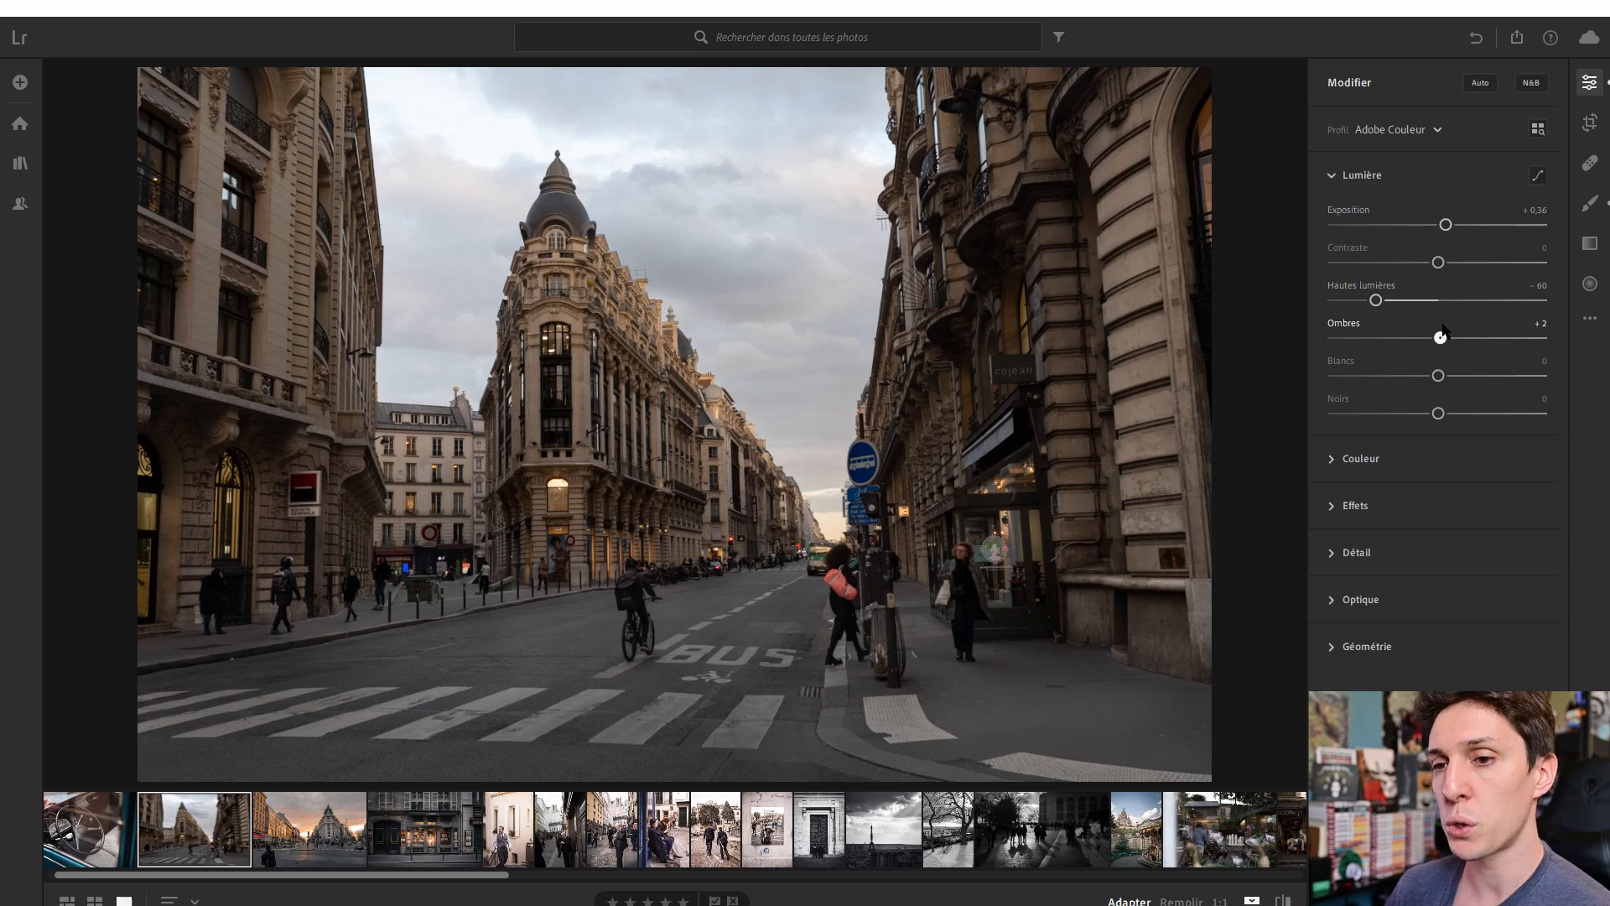
Set the photo's Ombres to +36, Blancs to +29 and Noirs to -9.
{"action": "left_click_drag", "start_coordinate": [1443, 327], "coordinate": [1470, 331]}
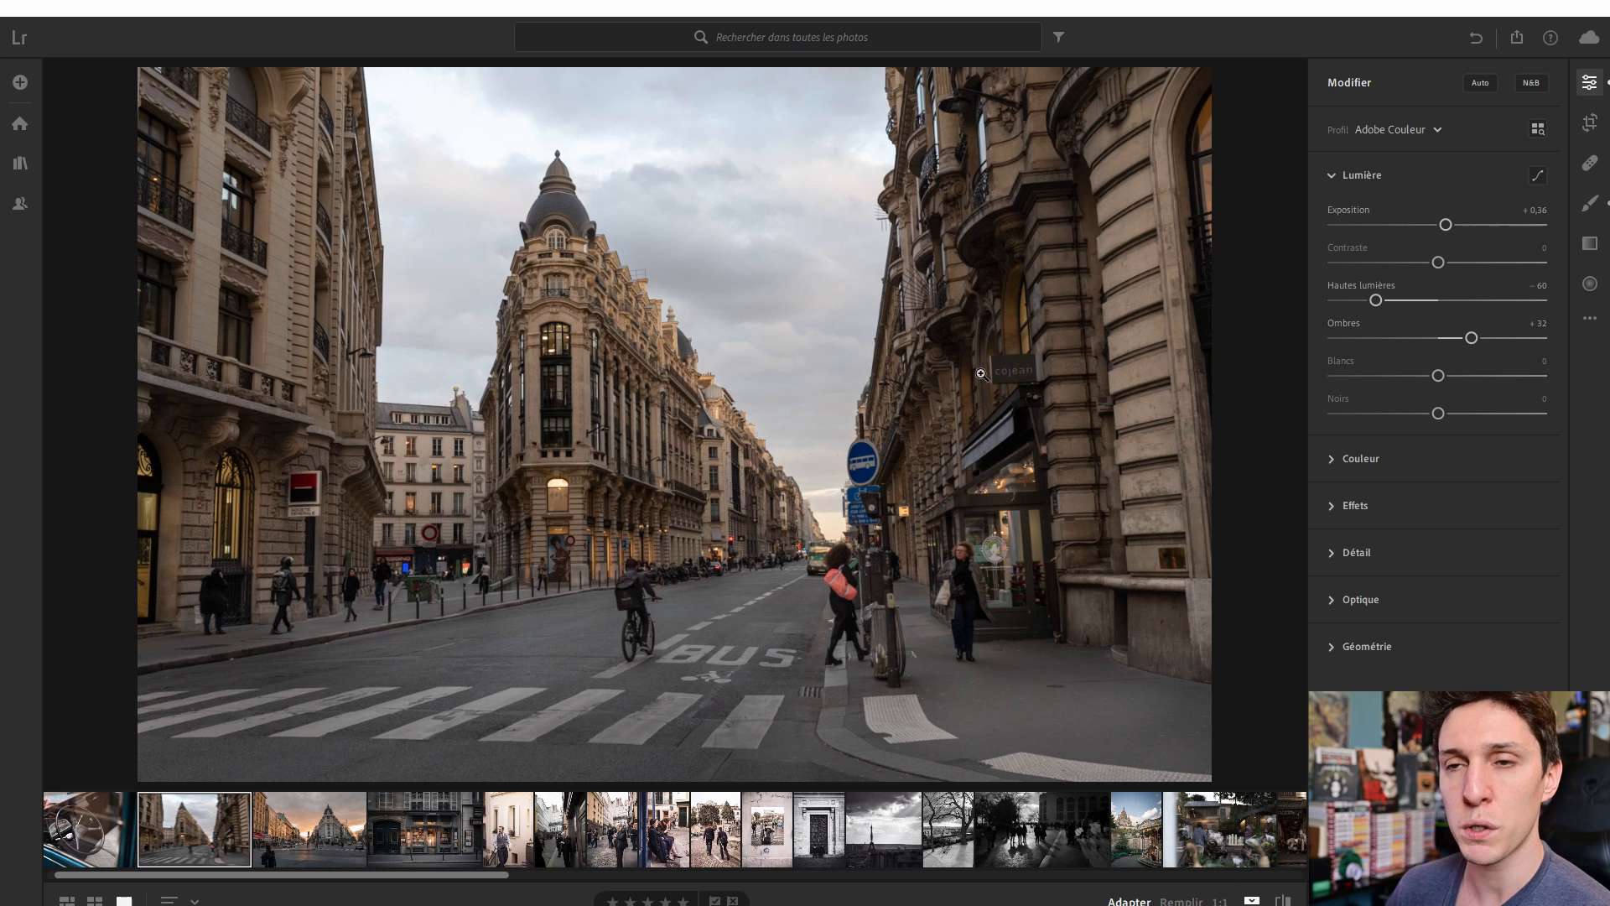
{"action": "left_click_drag", "start_coordinate": [1470, 337], "coordinate": [1476, 336]}
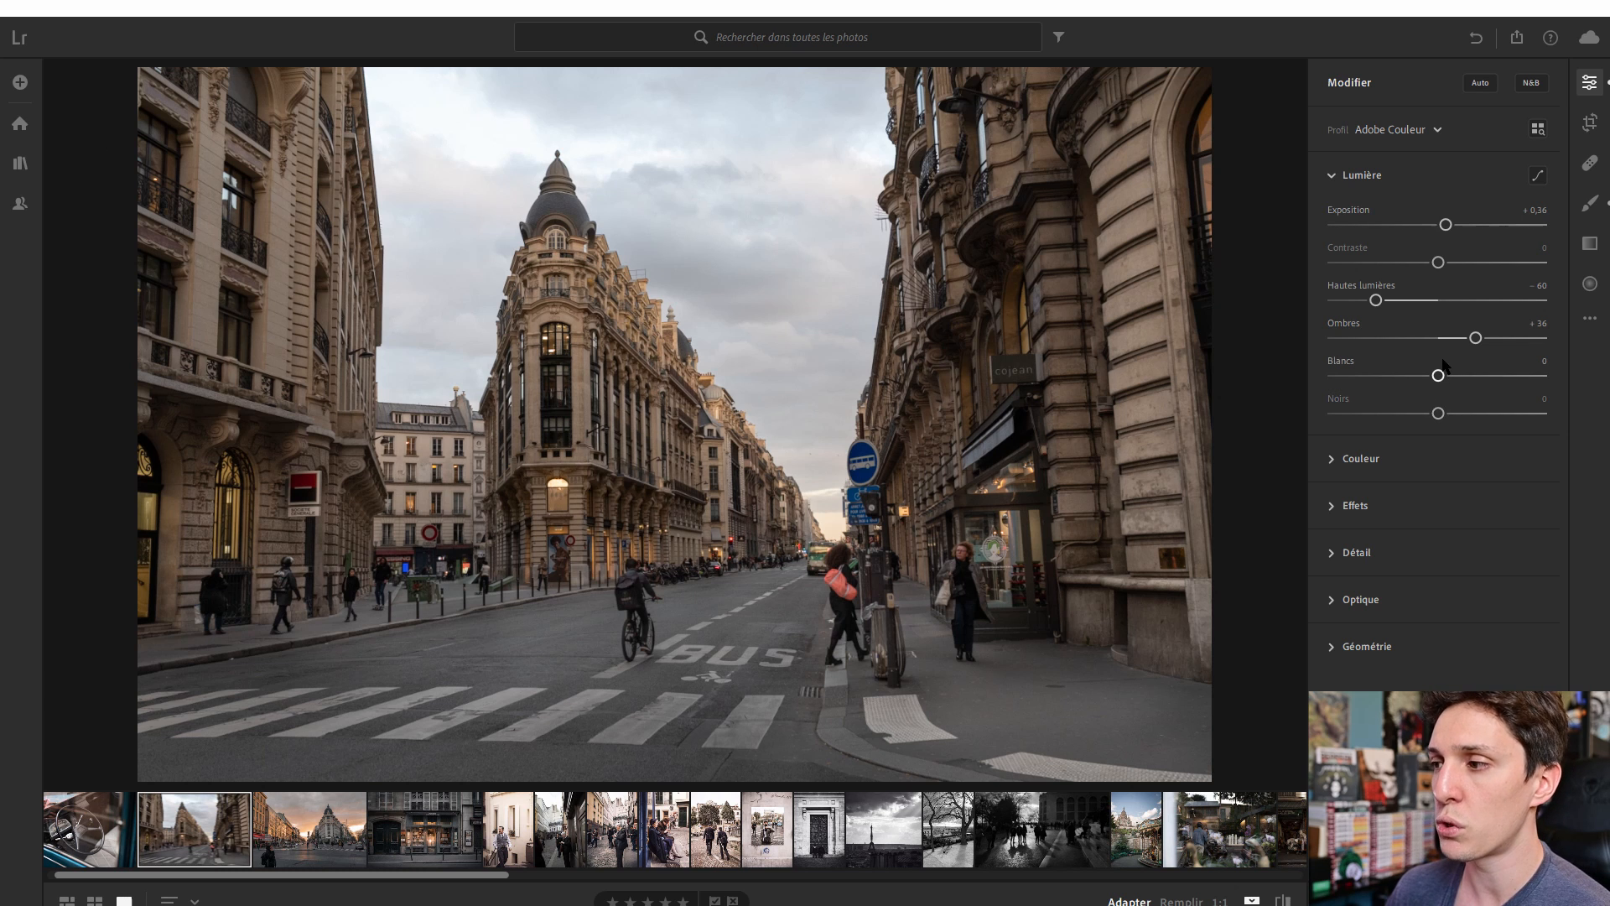
{"action": "left_click_drag", "start_coordinate": [1443, 361], "coordinate": [1431, 400]}
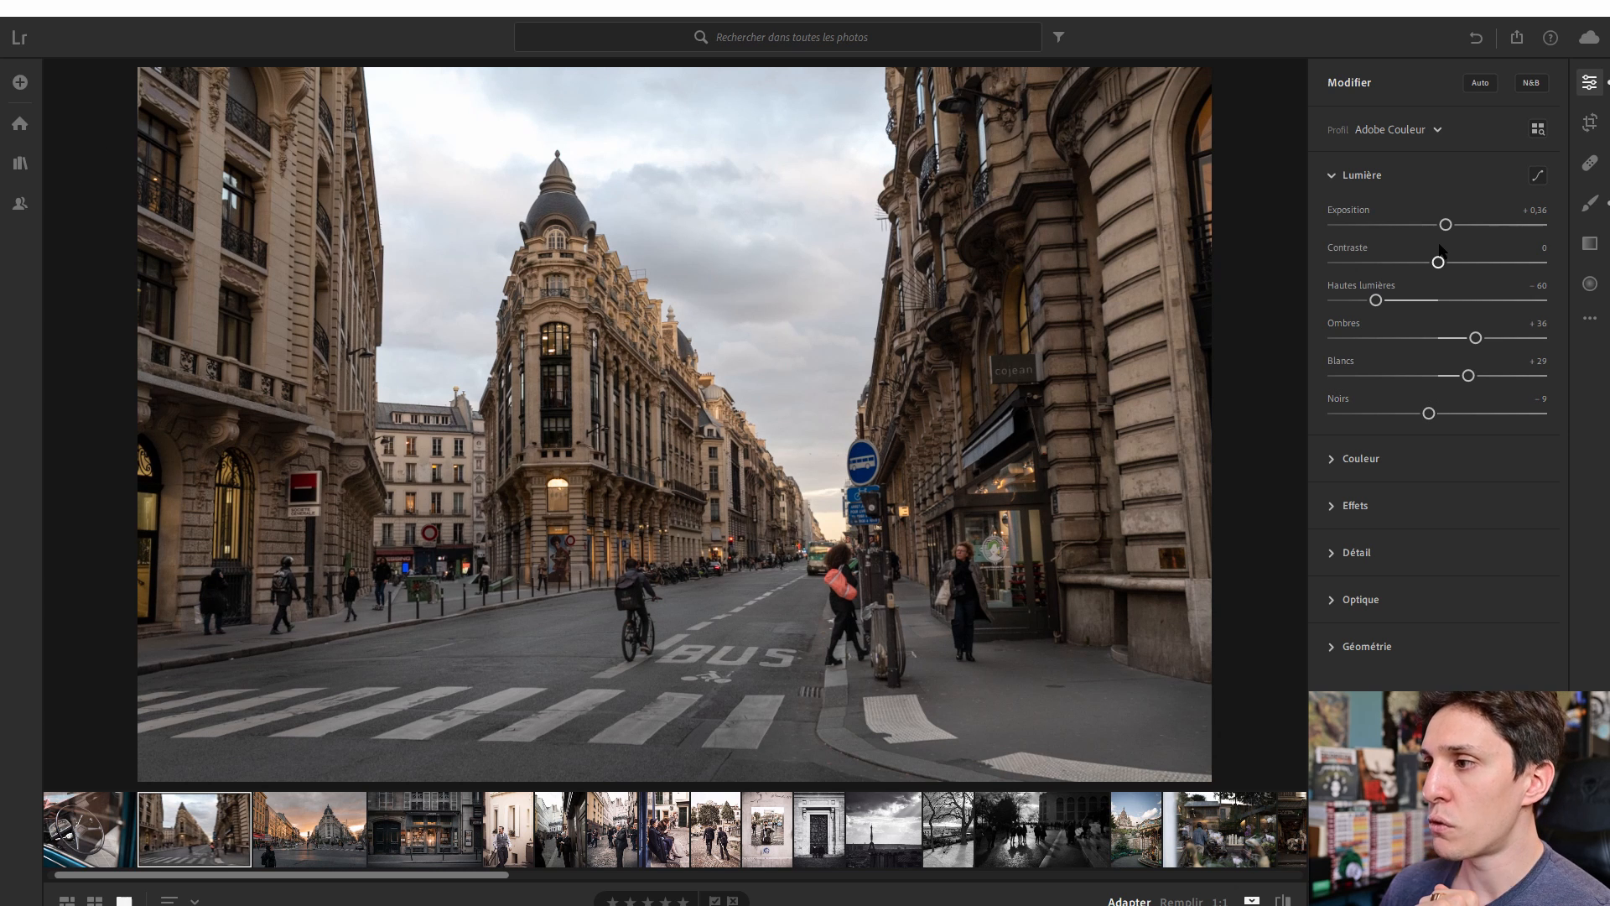
Try raising the photo's Contraste to +57 and reset it to 0.
{"action": "left_click_drag", "start_coordinate": [1436, 246], "coordinate": [1451, 246]}
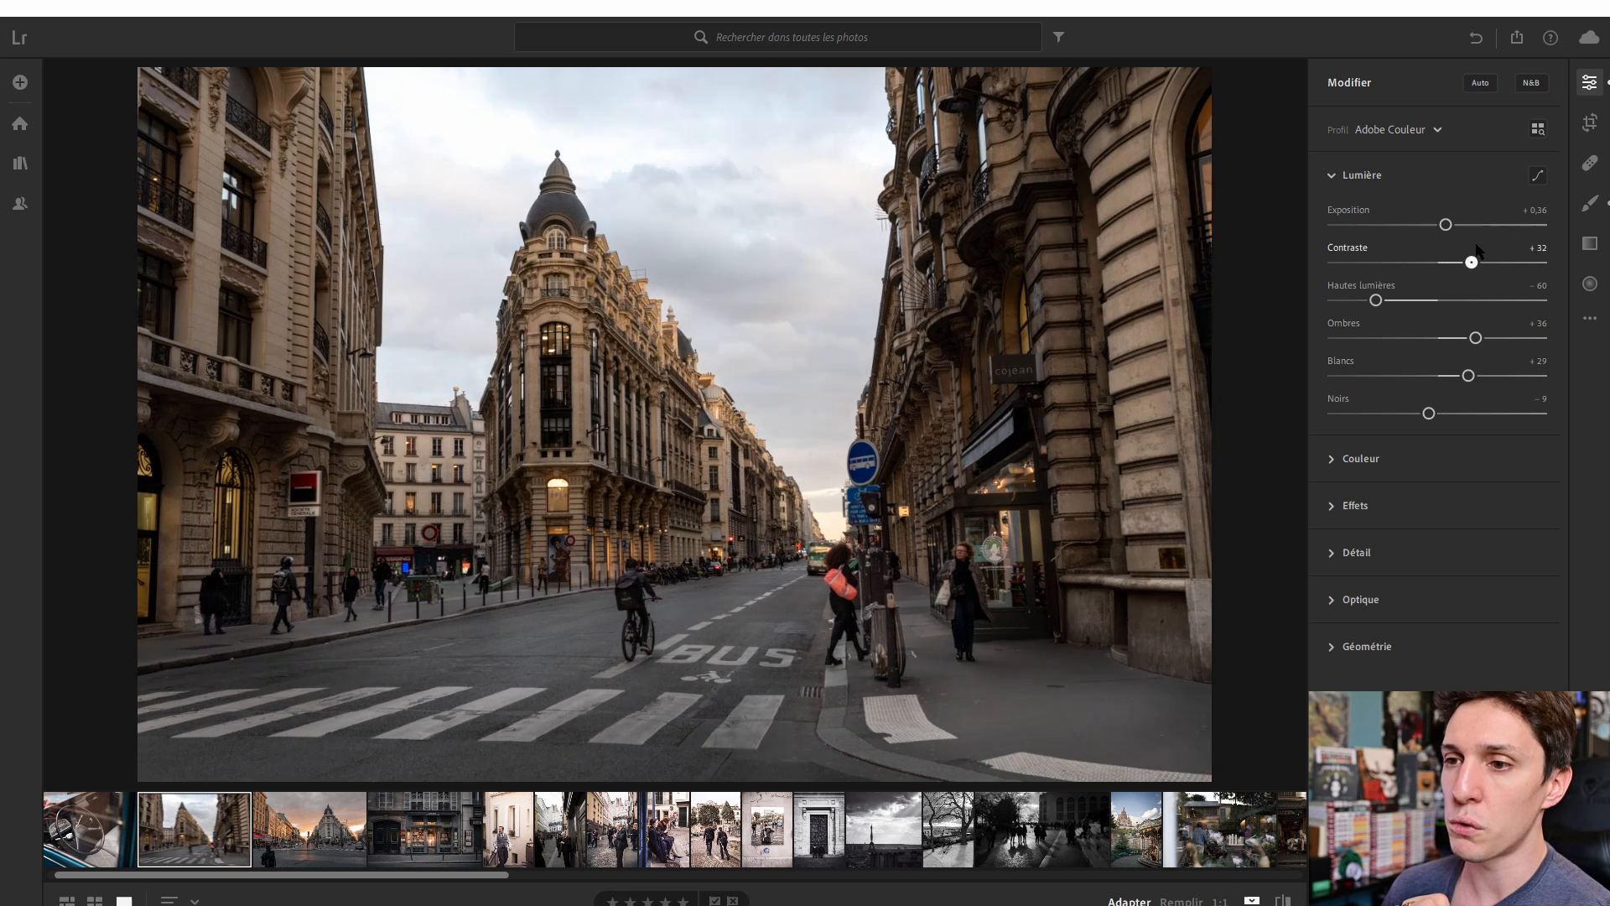
{"action": "left_click_drag", "start_coordinate": [1470, 262], "coordinate": [1502, 249]}
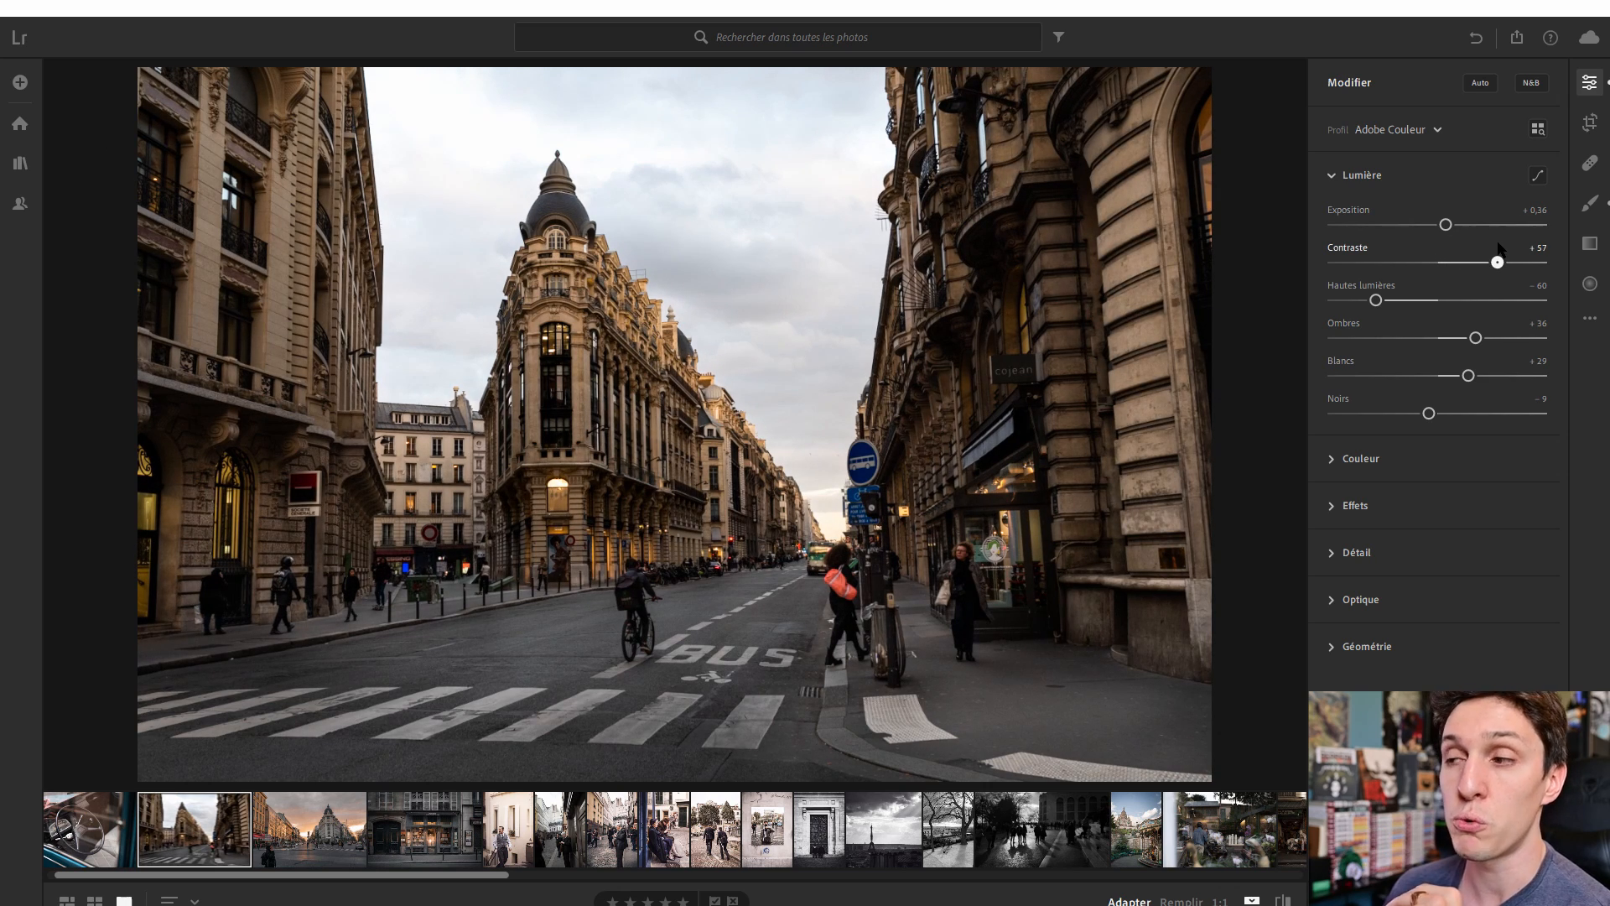
{"action": "double_click", "coordinate": [1347, 243]}
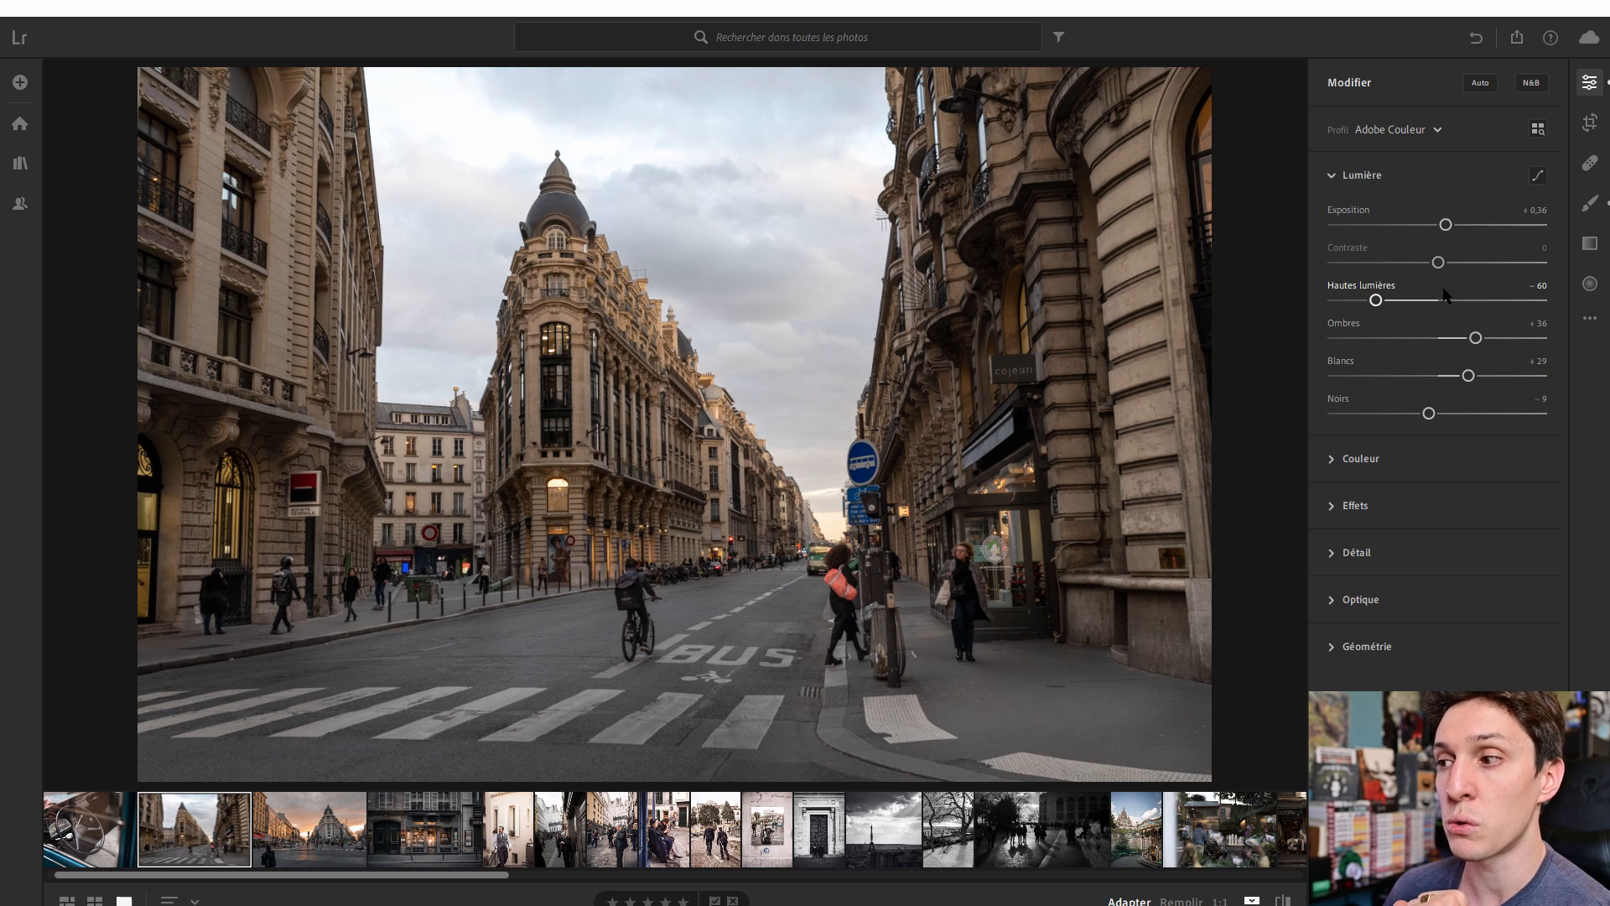
Cool the white balance Température to 5818 and reduce Vibrance to -11 and the overall Saturation to -15.
{"action": "left_click", "coordinate": [1339, 176]}
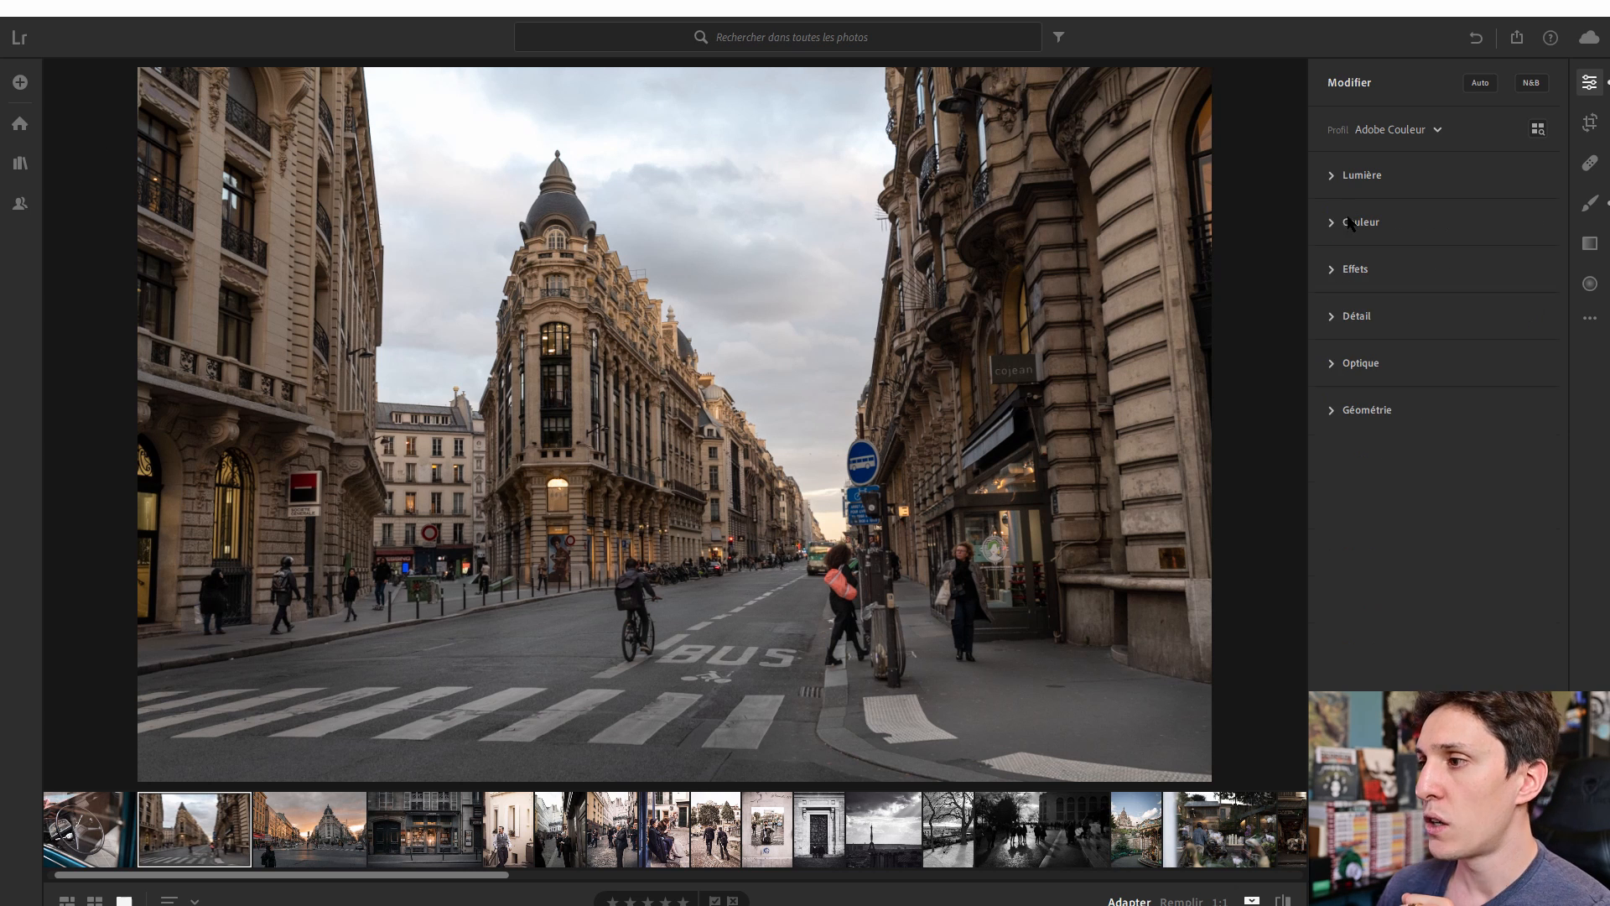
{"action": "left_click", "coordinate": [1333, 209]}
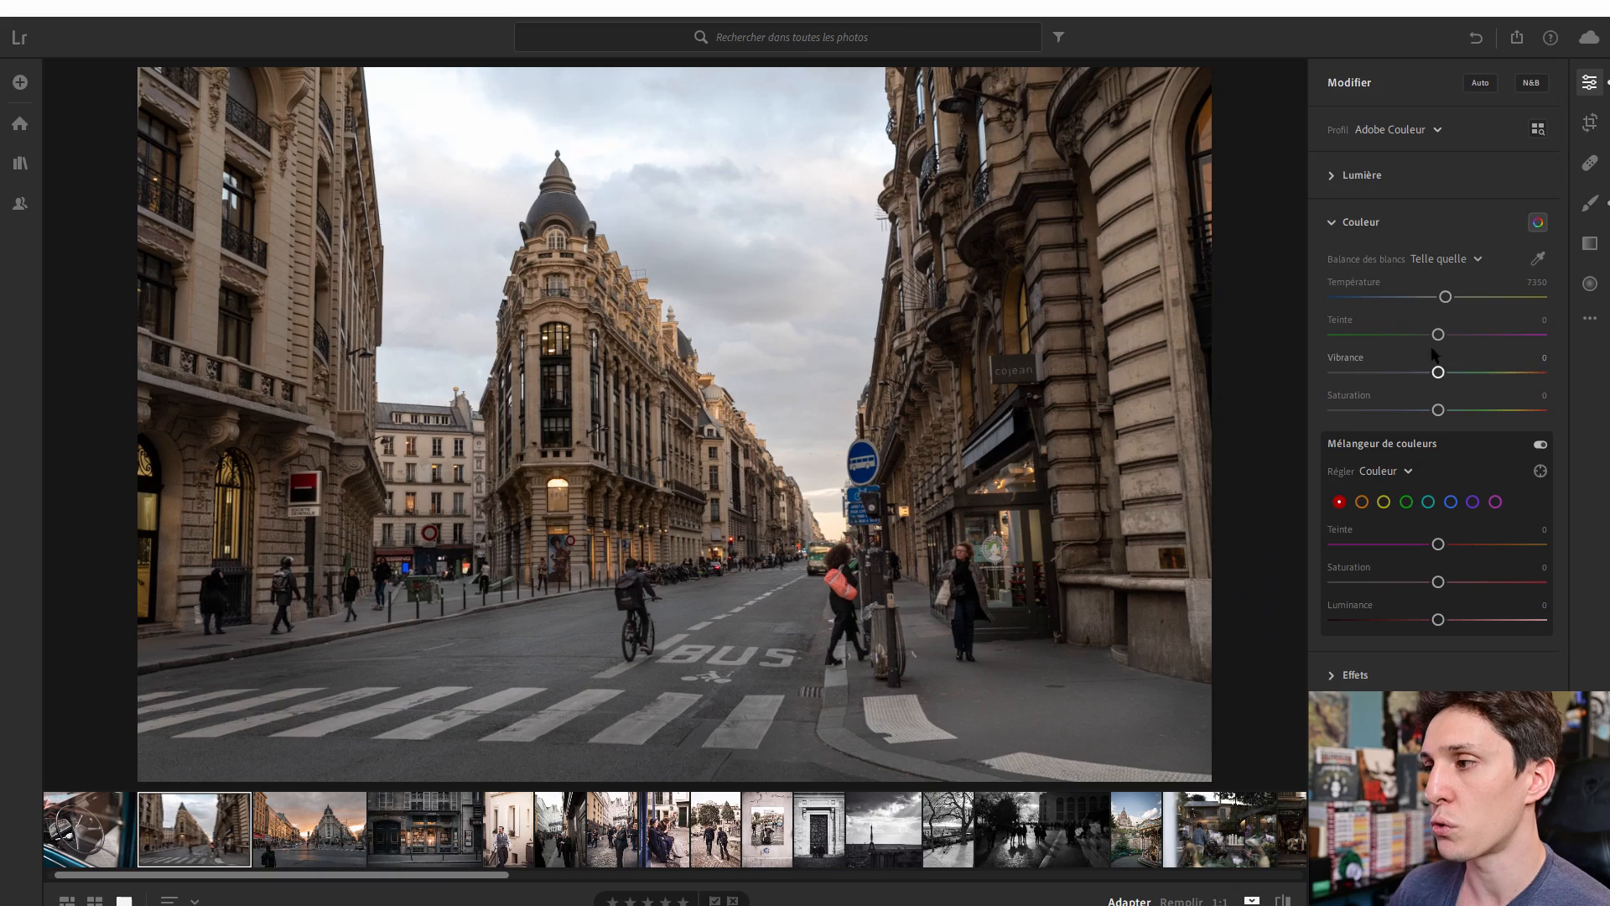
{"action": "left_click_drag", "start_coordinate": [1446, 286], "coordinate": [1413, 280]}
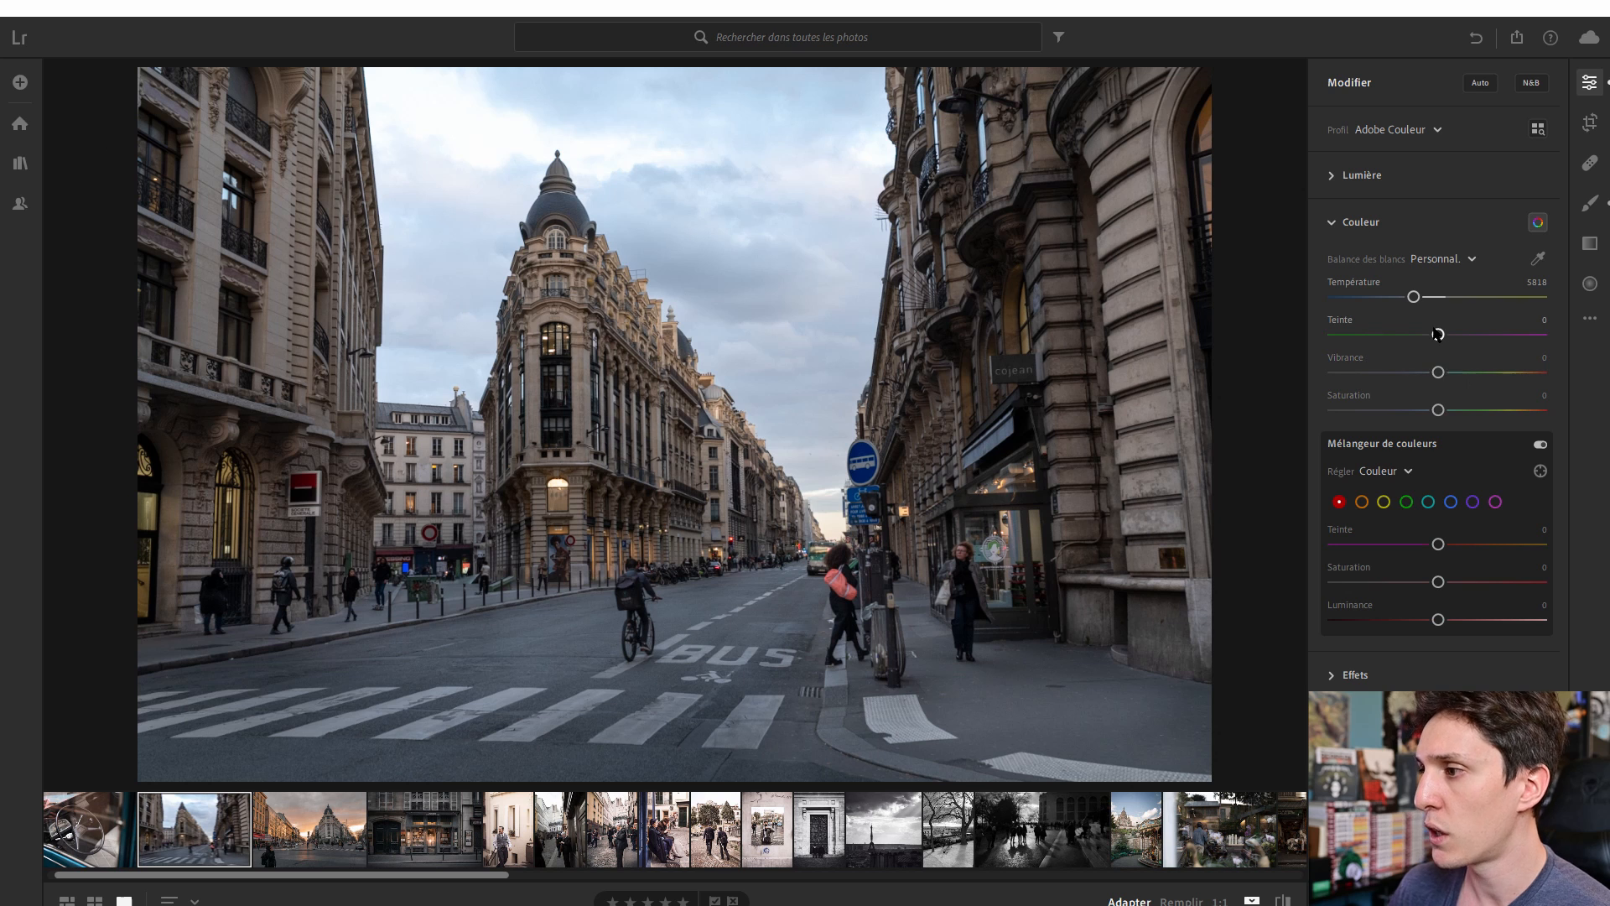
{"action": "mouse_move", "coordinate": [1436, 330]}
{"action": "left_mouse_down"}
{"action": "mouse_move", "coordinate": [1414, 327]}
{"action": "mouse_move", "coordinate": [1457, 319]}
{"action": "mouse_move", "coordinate": [1434, 322]}
{"action": "left_mouse_up"}
{"action": "left_click", "coordinate": [1342, 317]}
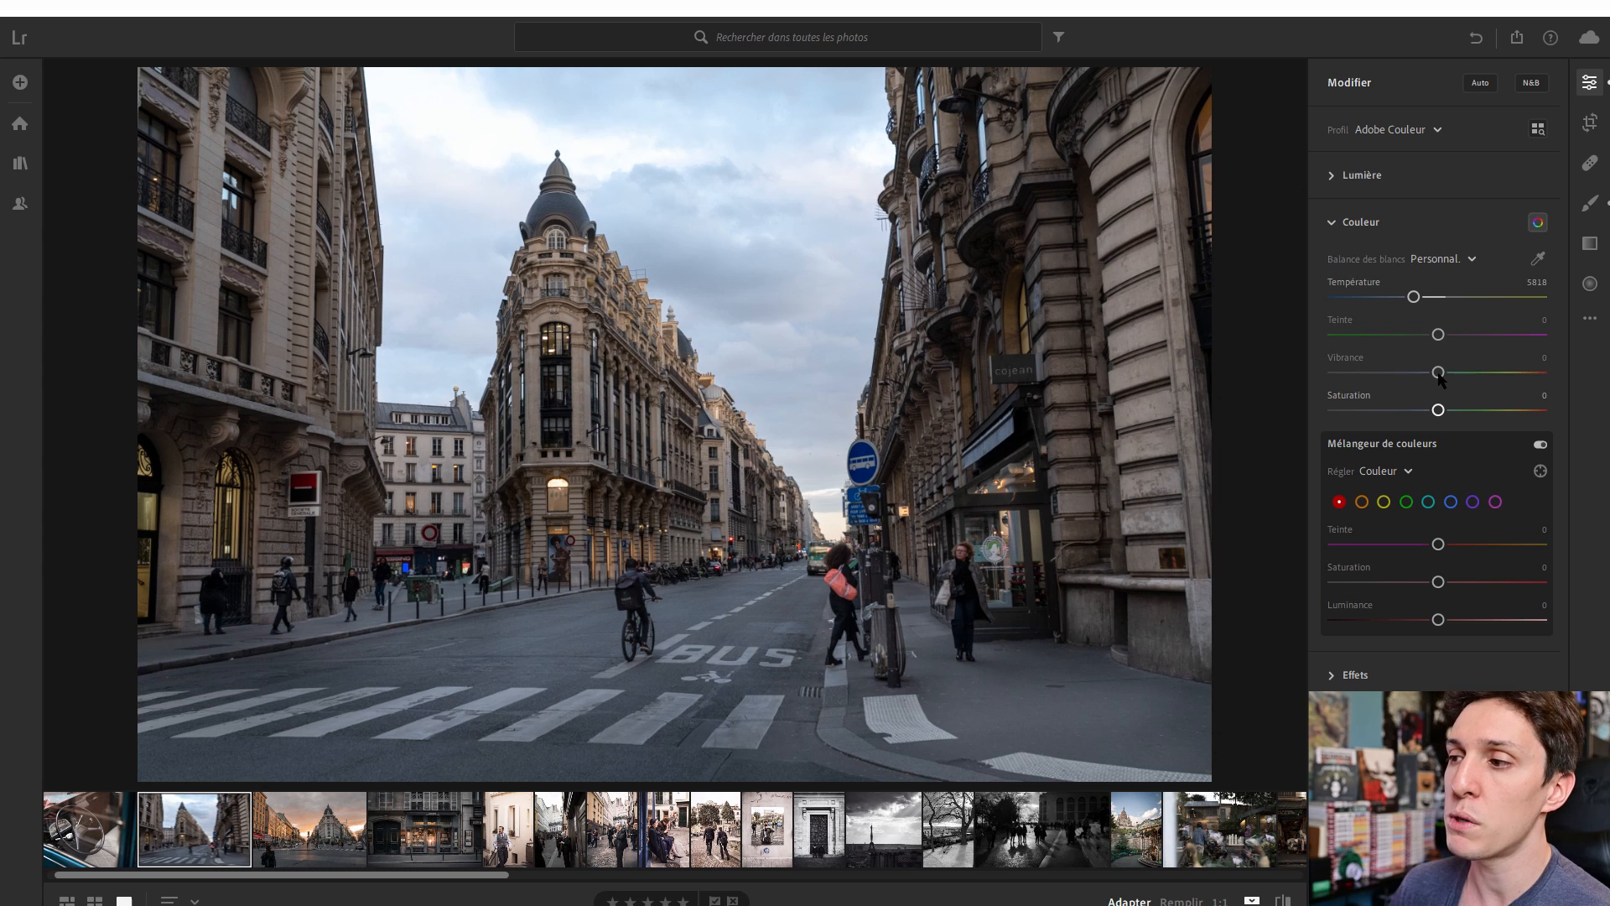
{"action": "mouse_move", "coordinate": [1438, 372]}
{"action": "left_mouse_down"}
{"action": "mouse_move", "coordinate": [1425, 409]}
{"action": "mouse_move", "coordinate": [1434, 363]}
{"action": "left_mouse_up"}
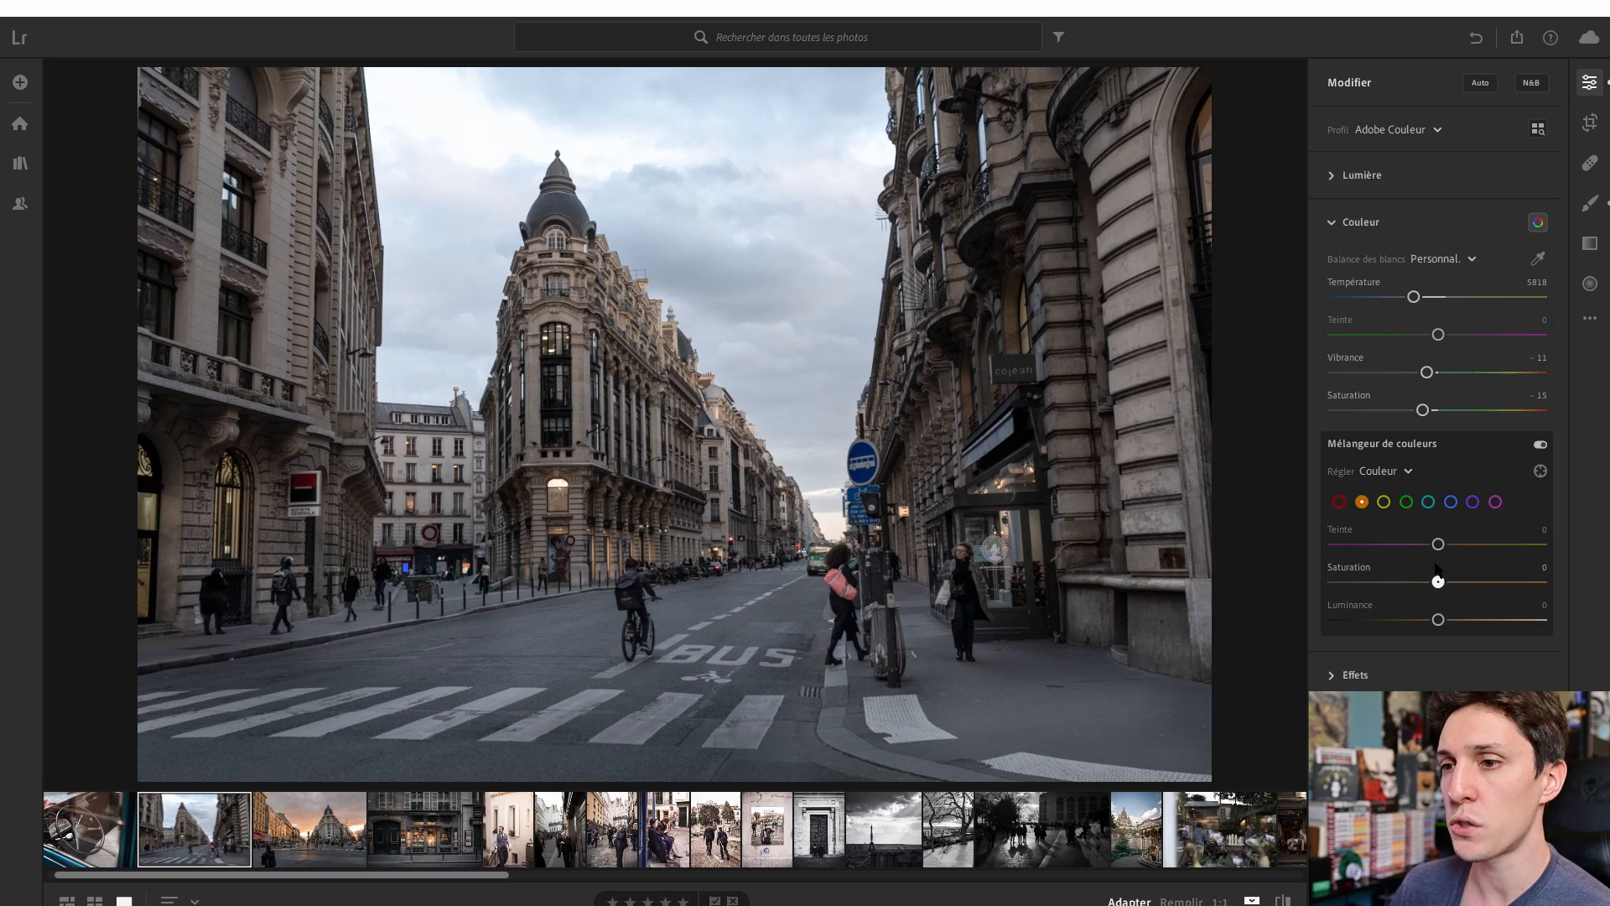
In the colour mixer, set orange Saturation to +51 and Luminance to +15, shift yellow Teinte to about -36 and raise its Saturation.
{"action": "left_click_drag", "start_coordinate": [1435, 567], "coordinate": [1492, 567]}
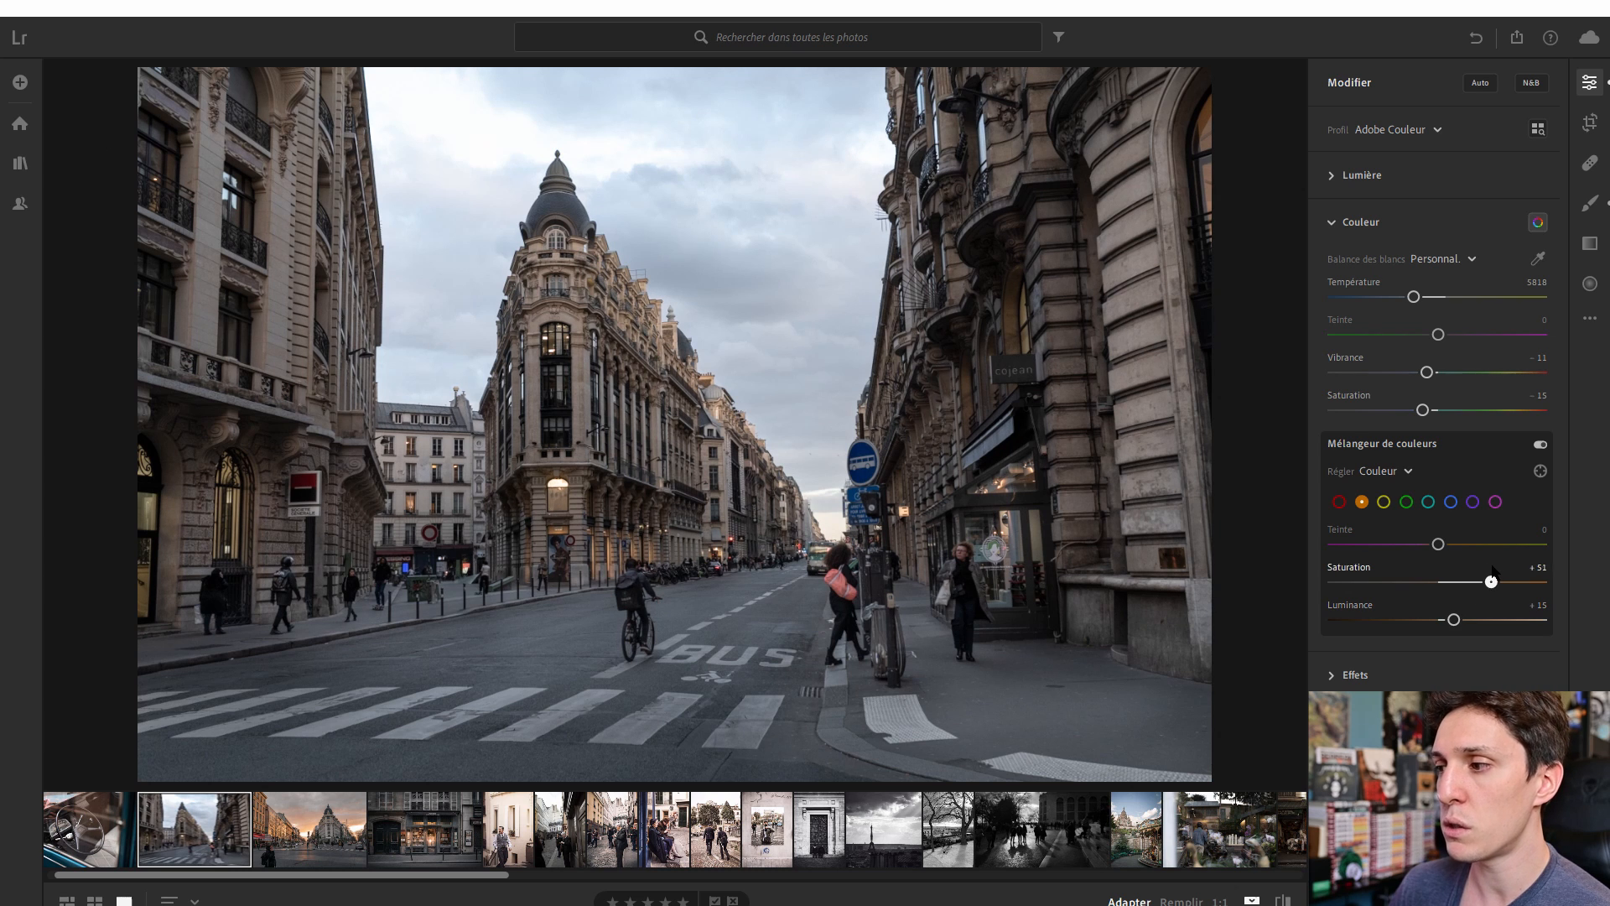
{"action": "left_click", "coordinate": [1384, 500]}
{"action": "left_click_drag", "start_coordinate": [1440, 532], "coordinate": [1428, 529]}
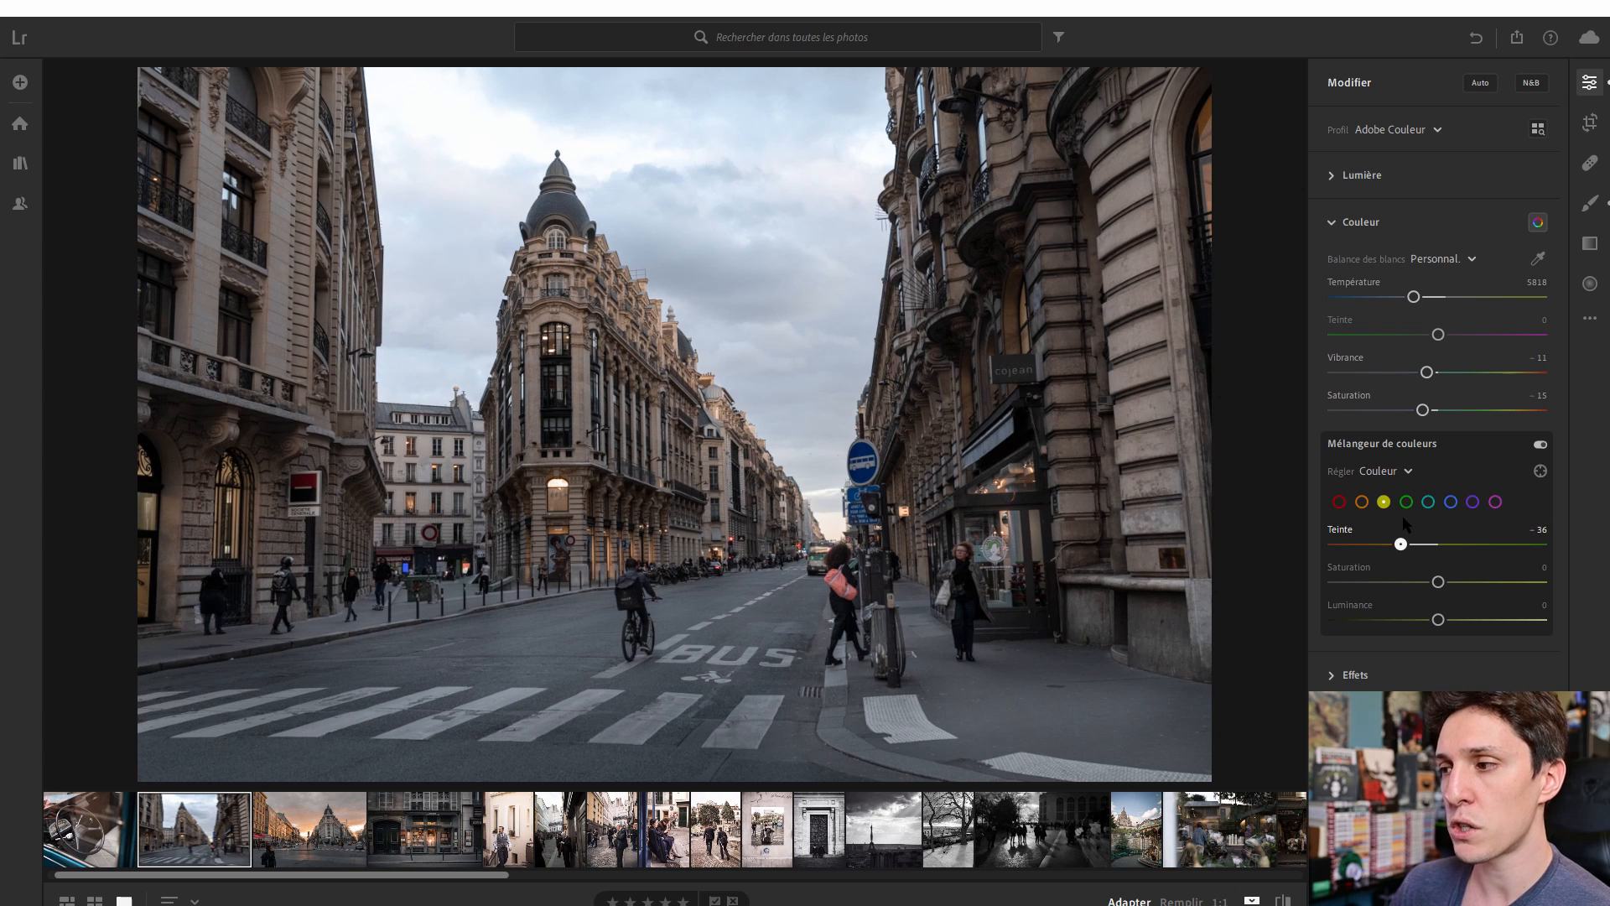
{"action": "mouse_move", "coordinate": [1400, 543]}
{"action": "left_mouse_down"}
{"action": "mouse_move", "coordinate": [1554, 539]}
{"action": "mouse_move", "coordinate": [1398, 544]}
{"action": "left_mouse_up"}
{"action": "left_click_drag", "start_coordinate": [1438, 582], "coordinate": [1472, 567]}
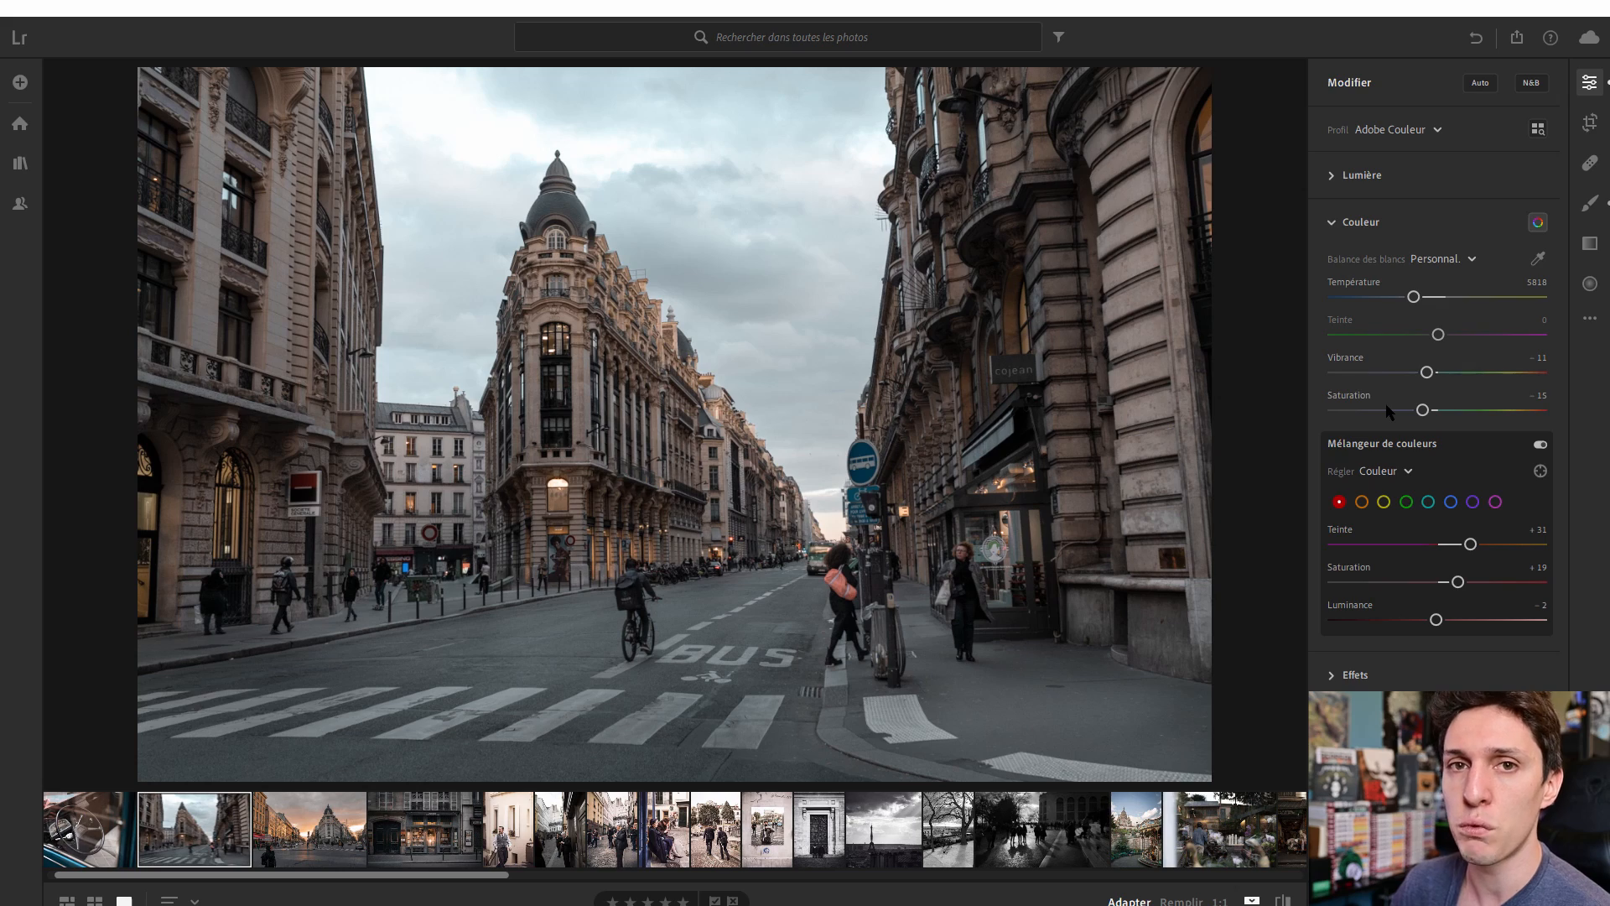
{"action": "left_click", "coordinate": [1337, 216]}
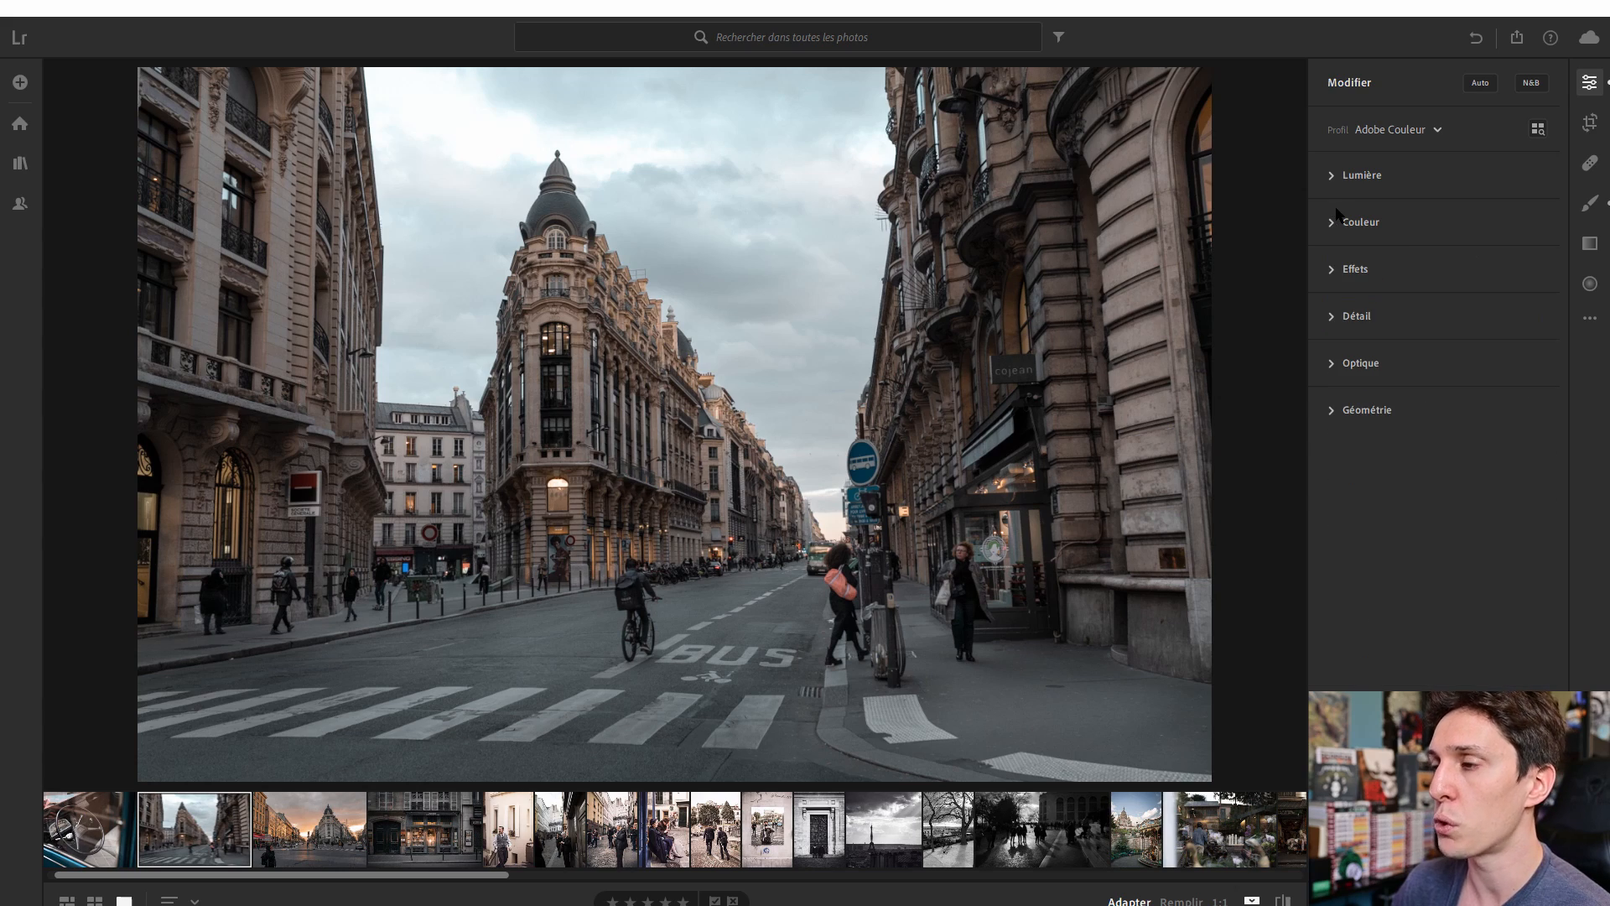
Set the photo's Texture effect to +12 and its Clarté to +23, checking the building detail at 1:1.
{"action": "left_click", "coordinate": [1336, 267]}
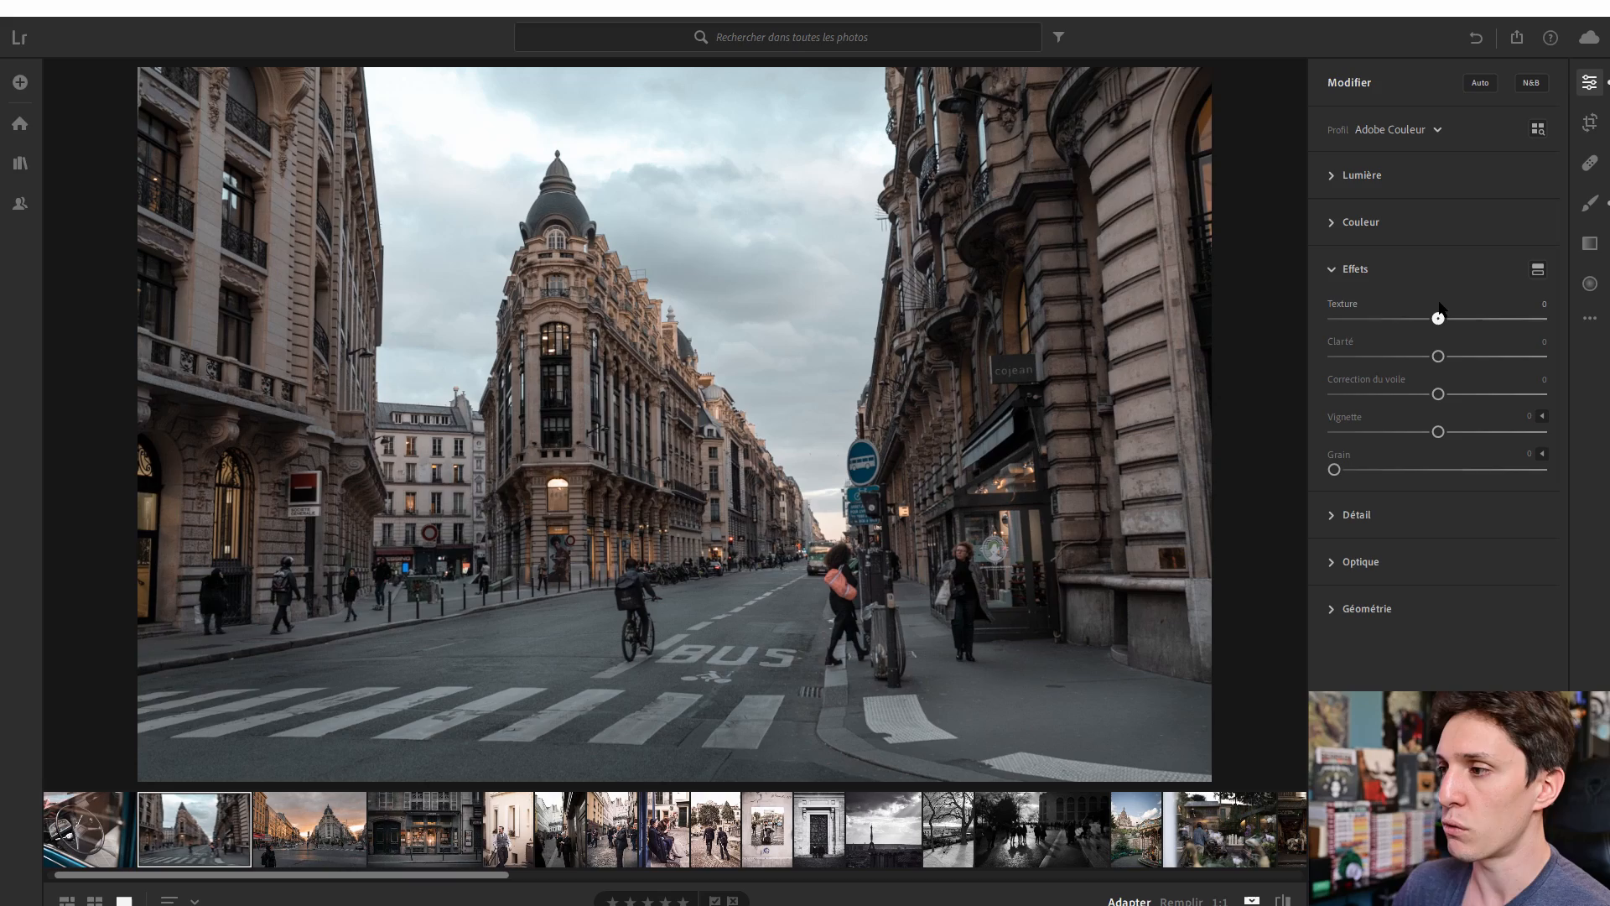
{"action": "left_click_drag", "start_coordinate": [1438, 318], "coordinate": [1568, 302]}
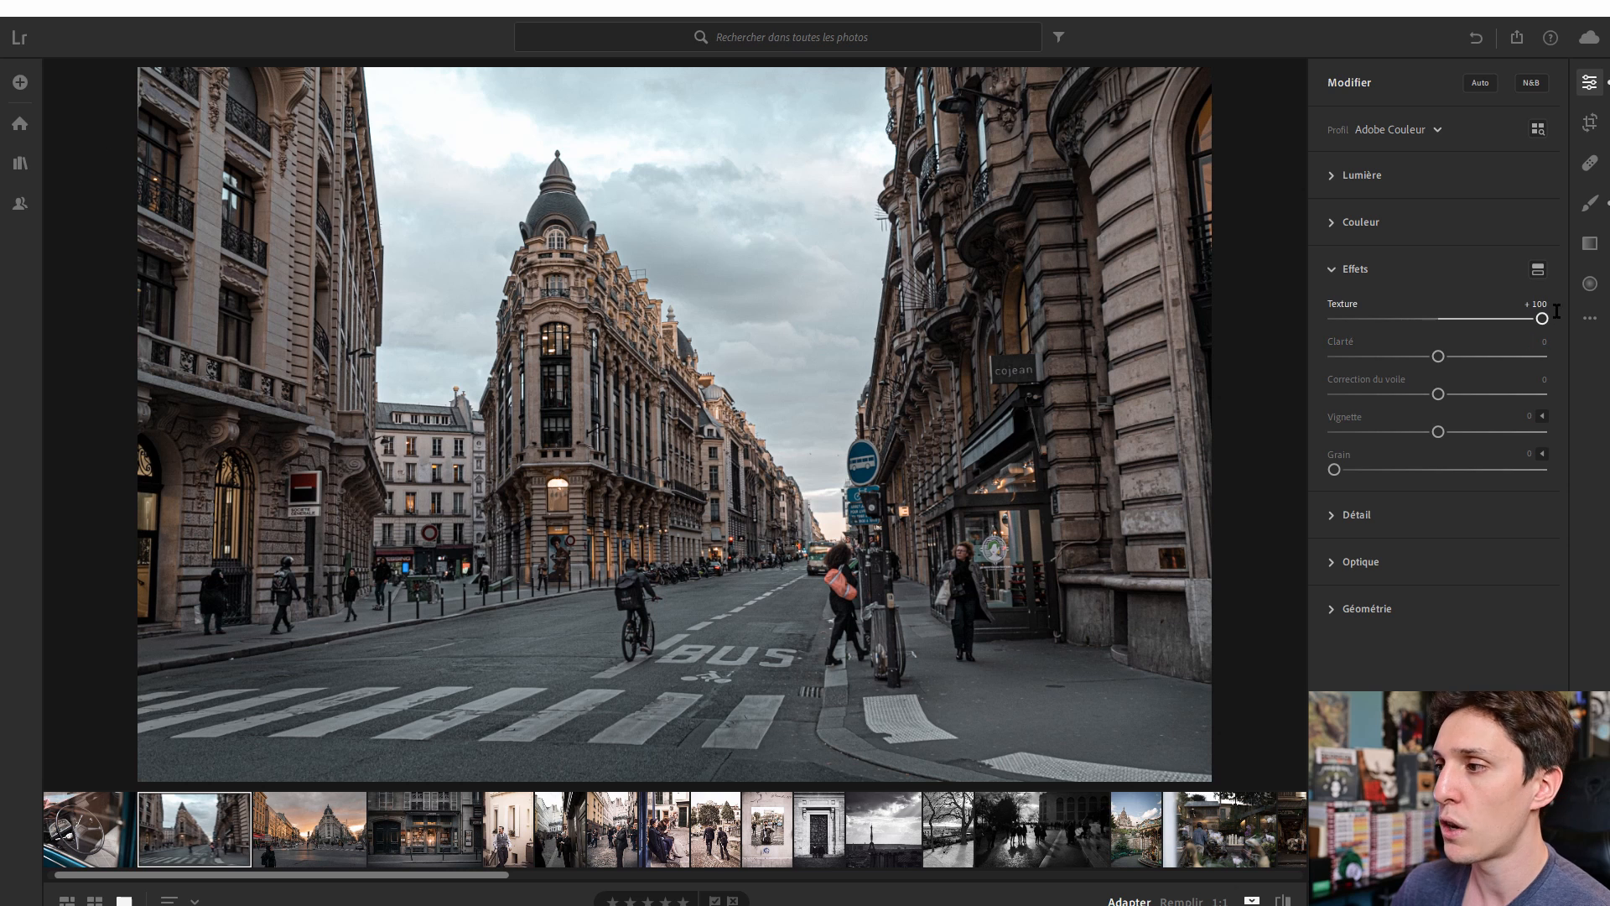
{"action": "left_click_drag", "start_coordinate": [1543, 317], "coordinate": [1462, 344]}
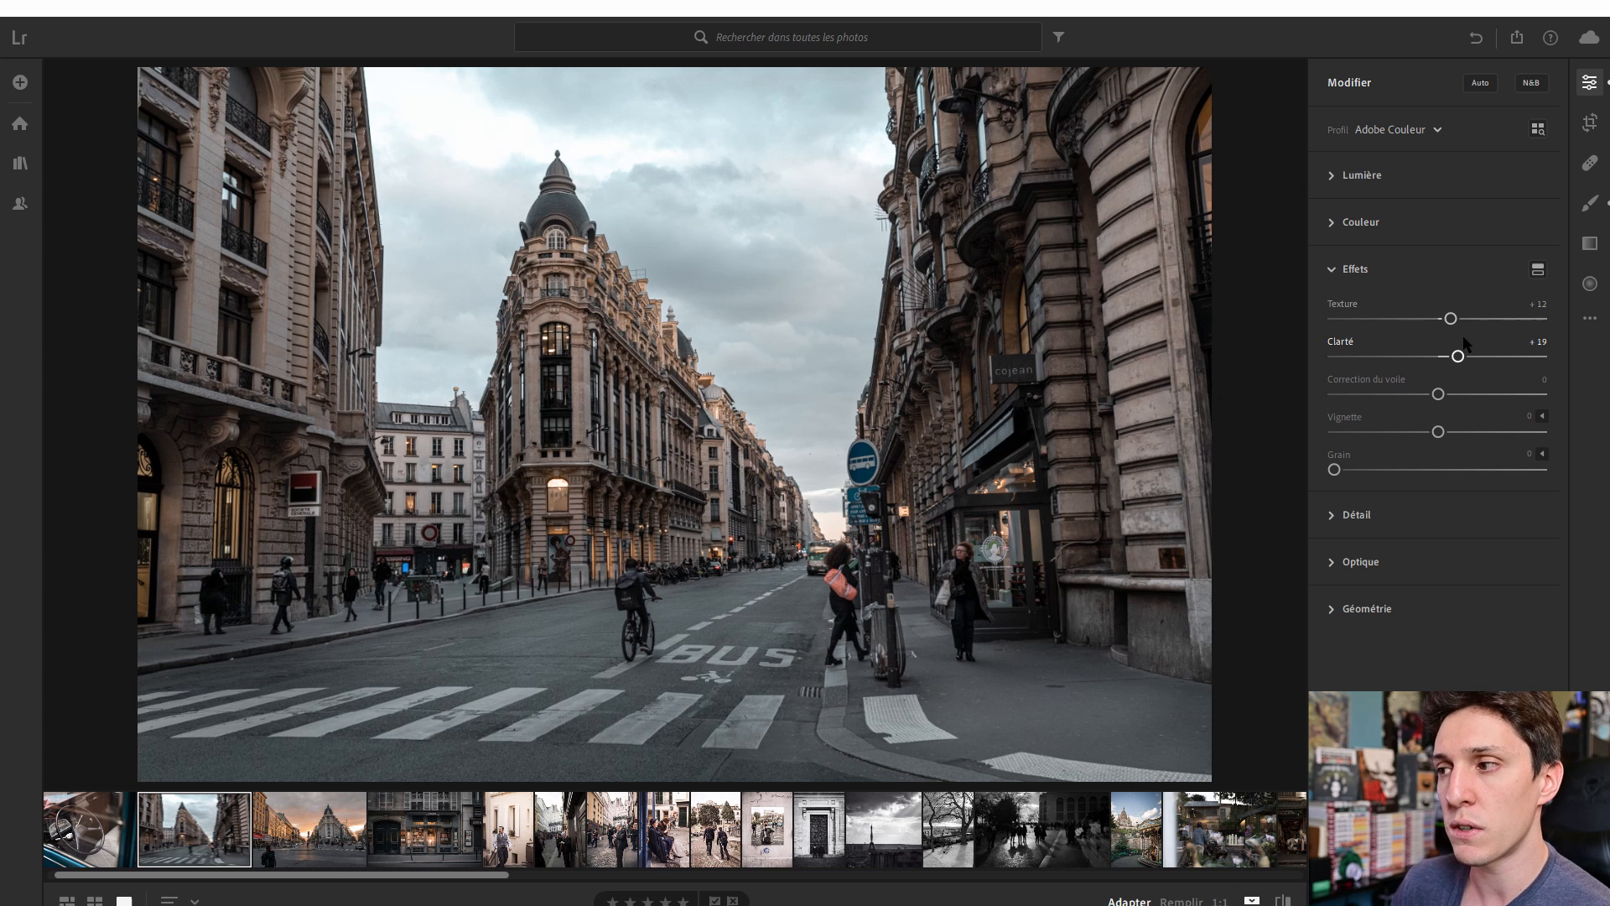
{"action": "left_click_drag", "start_coordinate": [1466, 340], "coordinate": [1455, 344]}
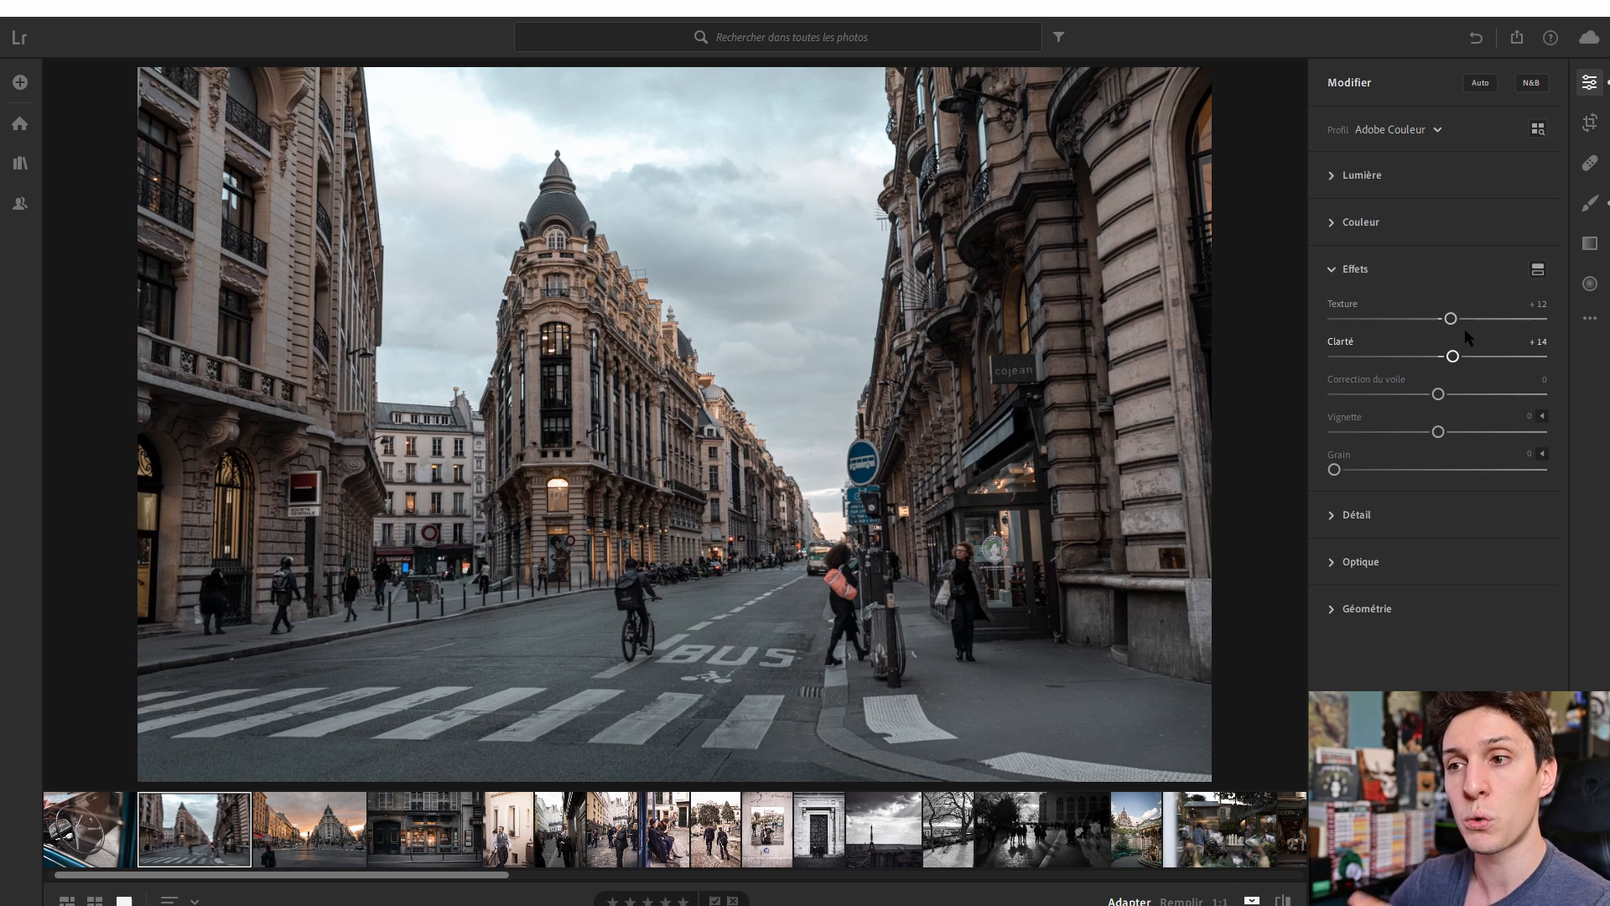
{"action": "left_click_drag", "start_coordinate": [612, 232], "coordinate": [584, 312]}
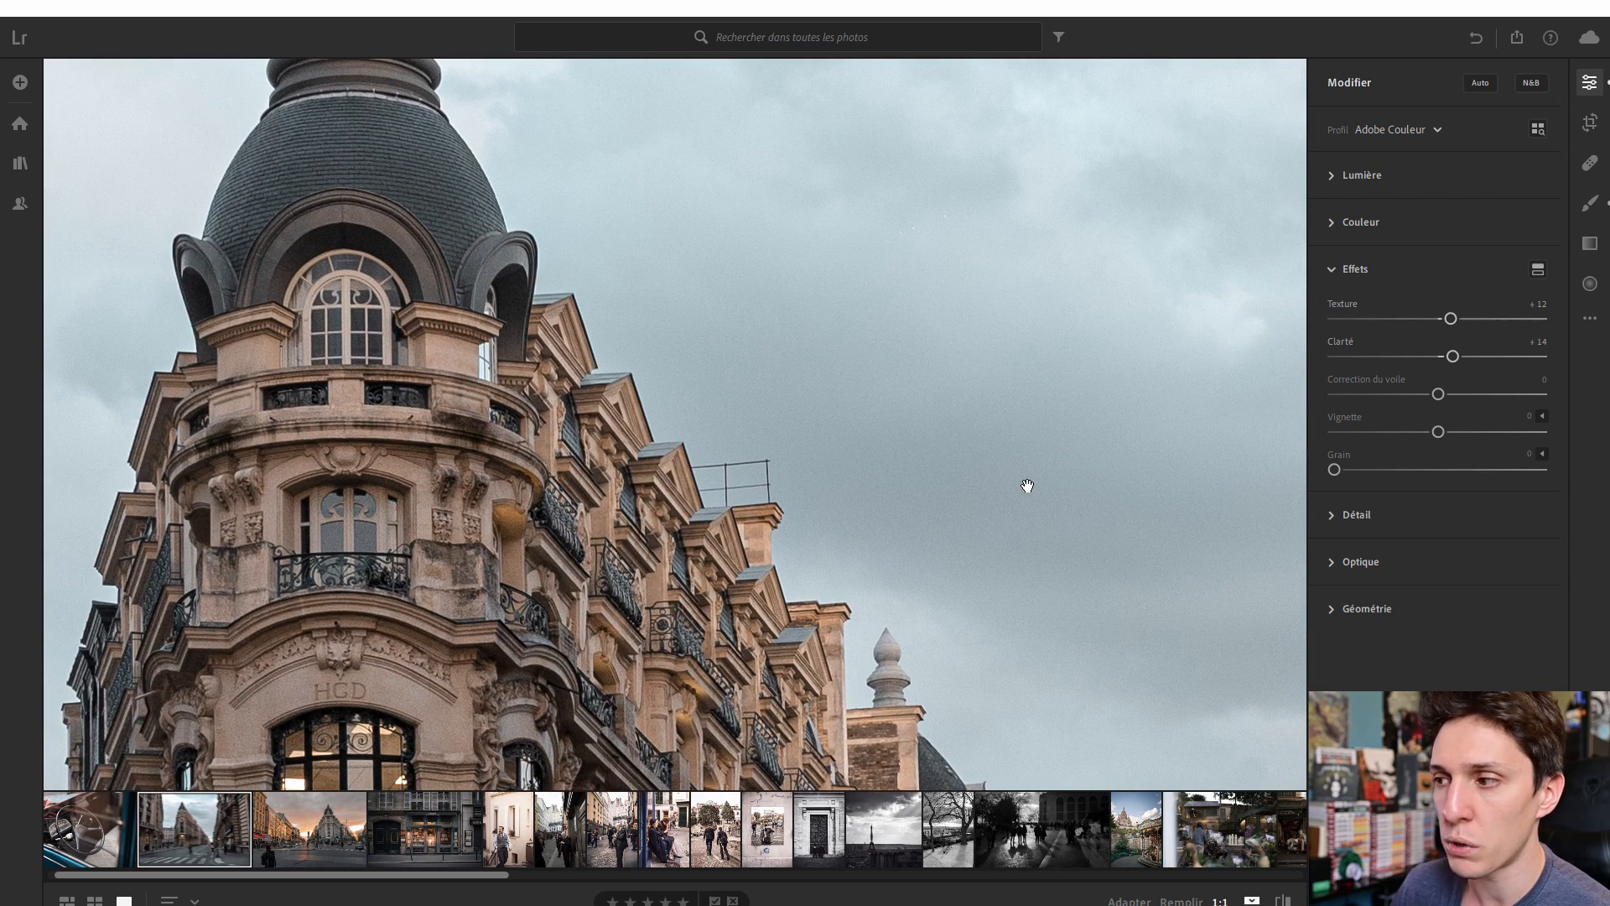
{"action": "mouse_move", "coordinate": [1453, 356]}
{"action": "left_mouse_down"}
{"action": "mouse_move", "coordinate": [1505, 355]}
{"action": "mouse_move", "coordinate": [1428, 350]}
{"action": "mouse_move", "coordinate": [1495, 349]}
{"action": "mouse_move", "coordinate": [1467, 347]}
{"action": "left_mouse_up"}
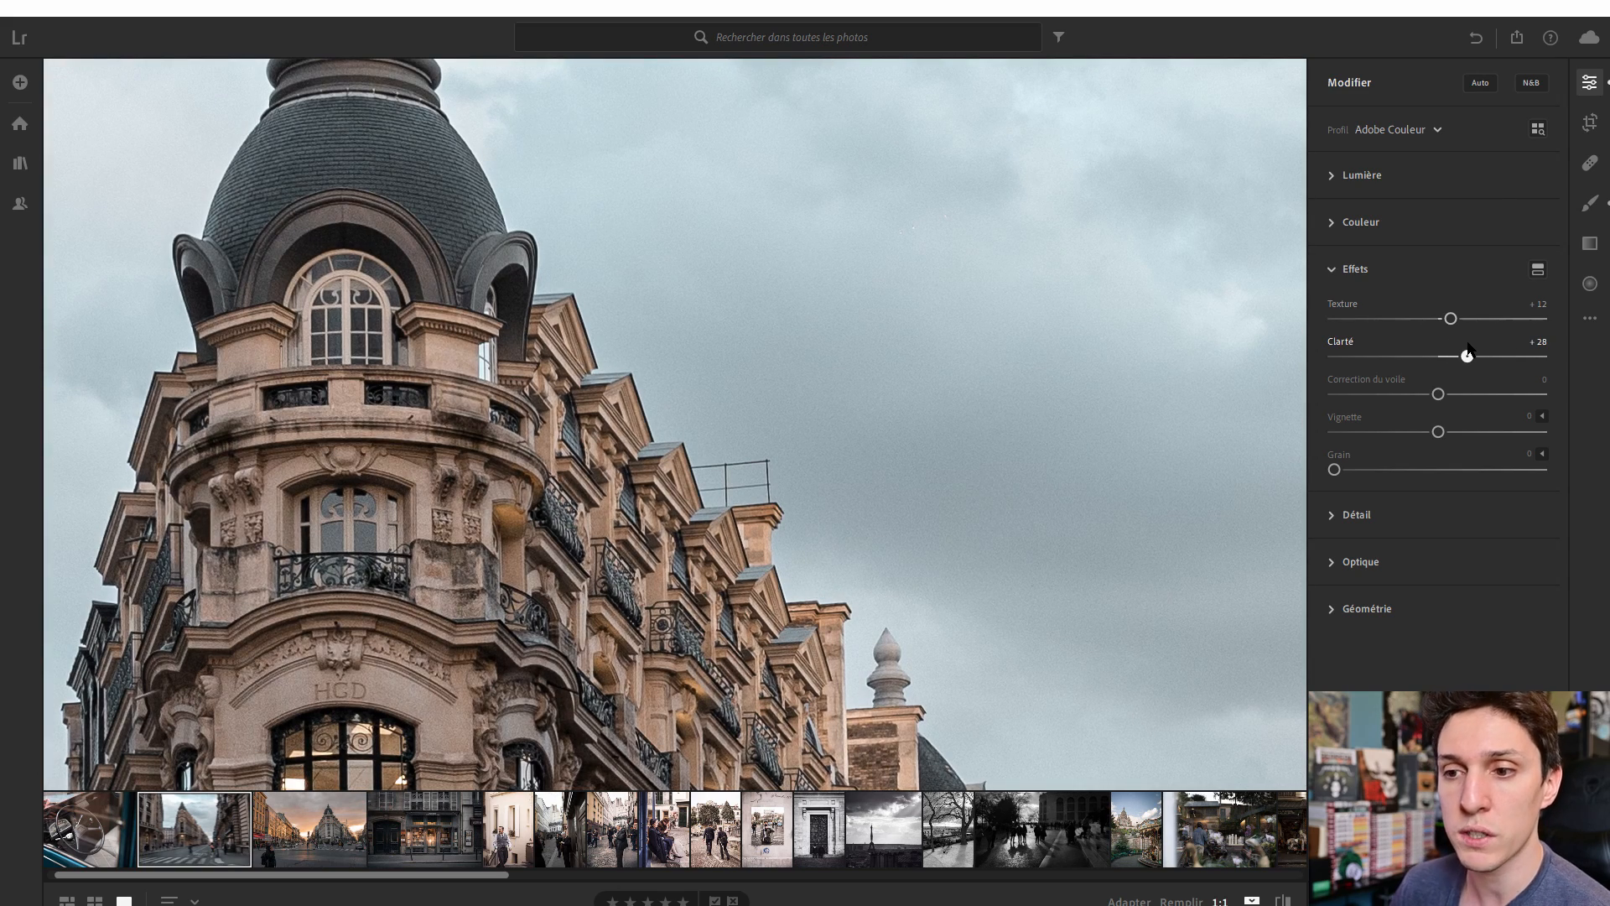
{"action": "left_click", "coordinate": [859, 406]}
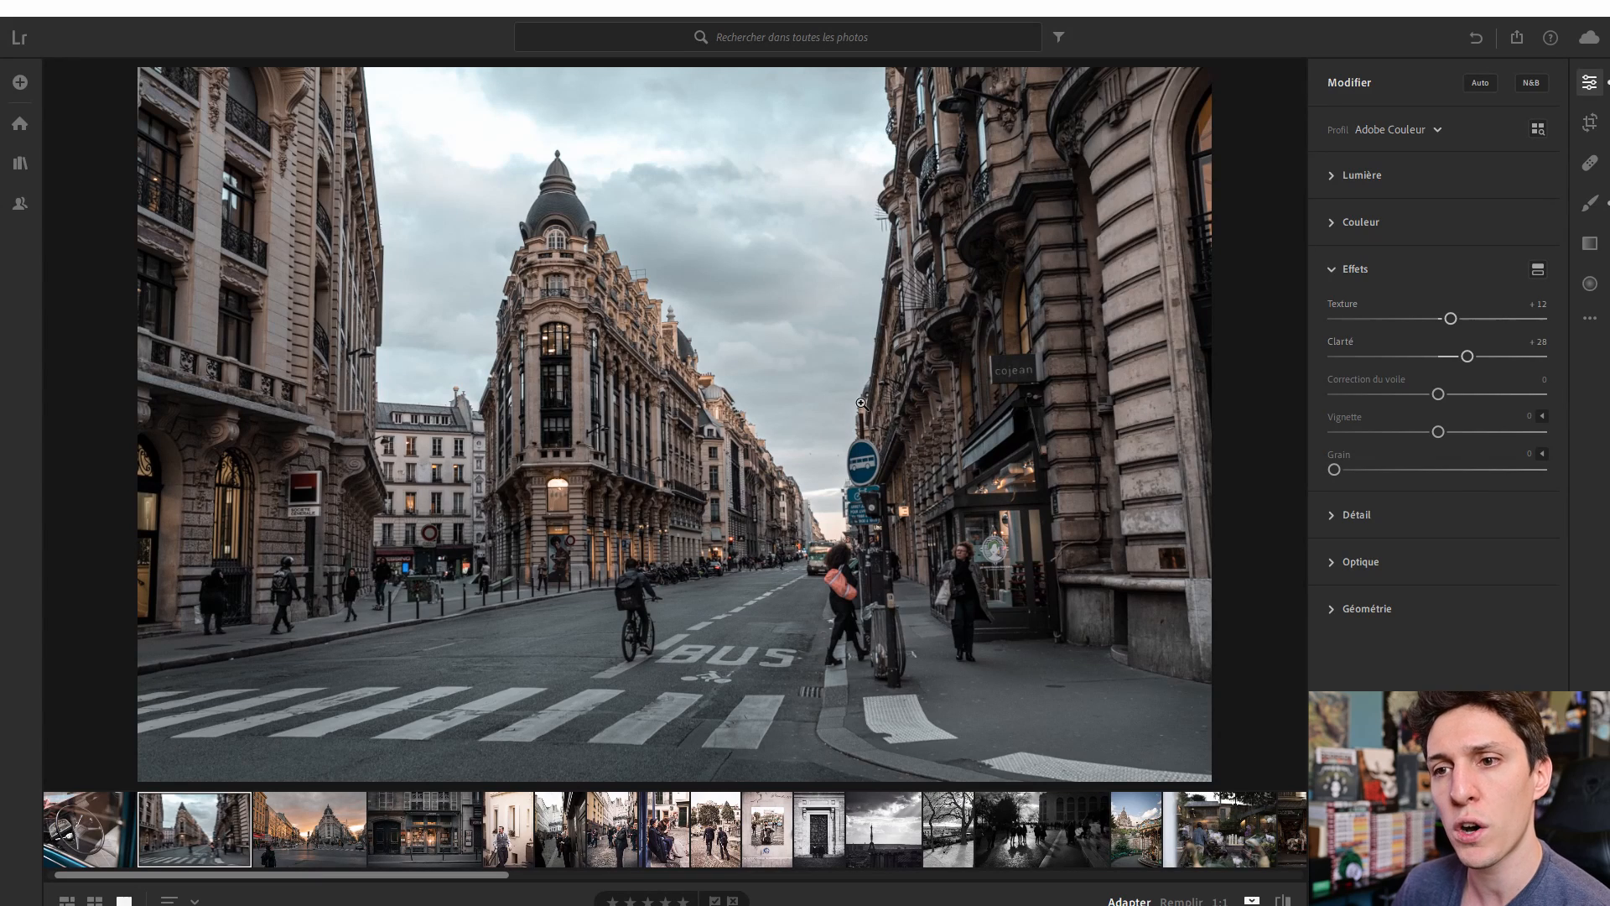
{"action": "left_click_drag", "start_coordinate": [1467, 356], "coordinate": [1460, 340]}
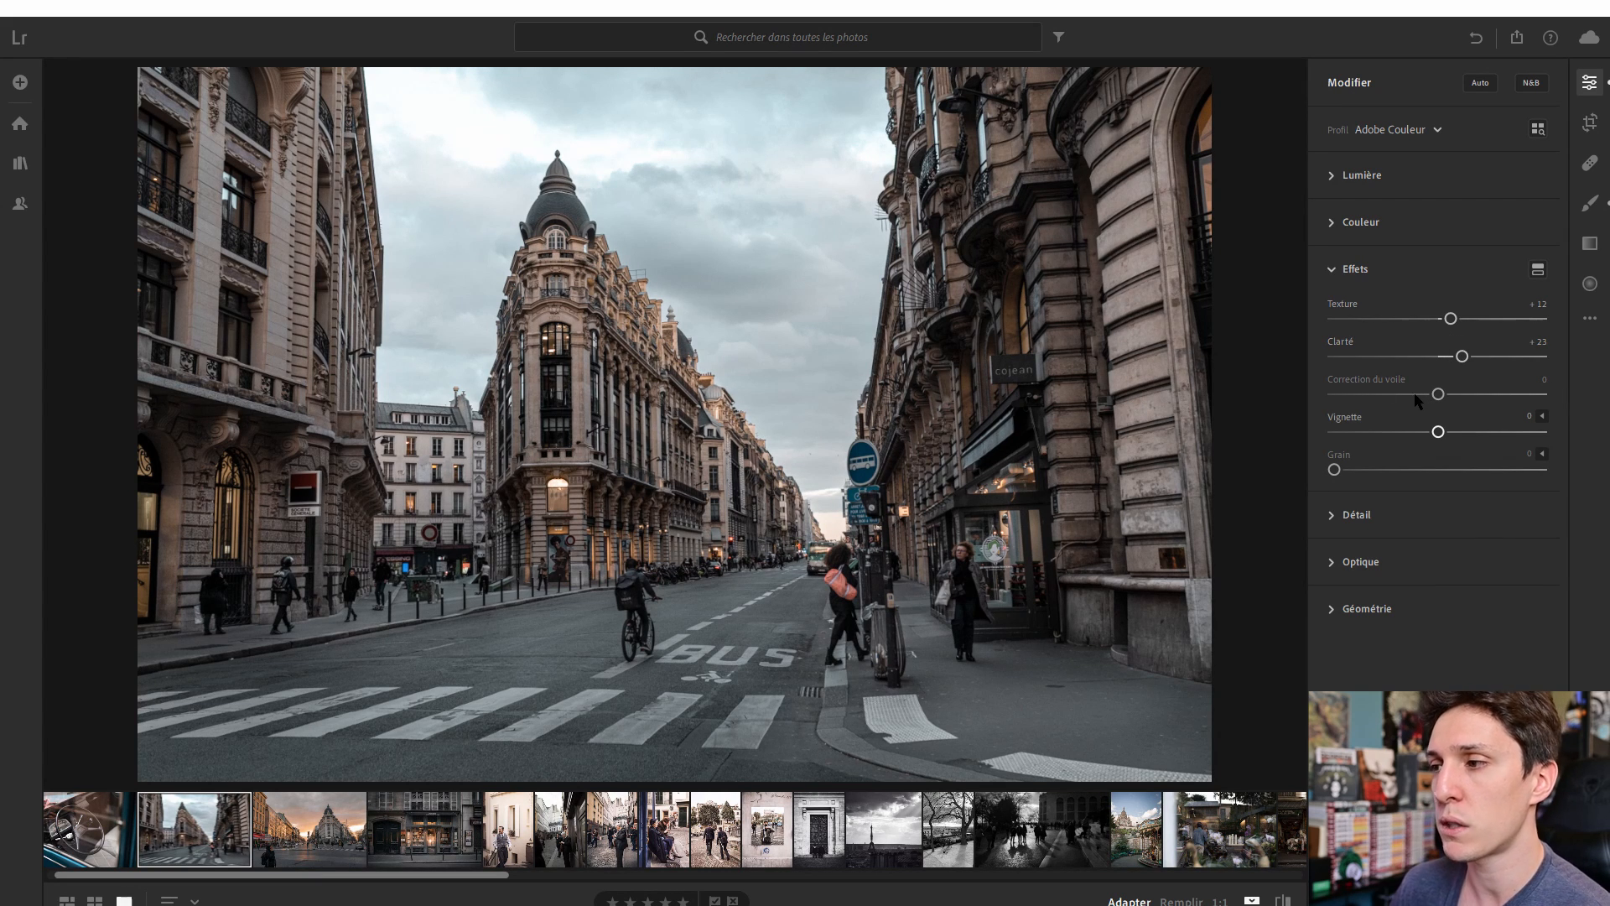
Add Grain with an amount of 58 and inspect it at 1:1 on the building's dome and sky.
{"action": "mouse_move", "coordinate": [1435, 430]}
{"action": "left_mouse_down"}
{"action": "mouse_move", "coordinate": [1427, 416]}
{"action": "mouse_move", "coordinate": [1456, 417]}
{"action": "mouse_move", "coordinate": [1419, 417]}
{"action": "mouse_move", "coordinate": [1440, 417]}
{"action": "left_mouse_up"}
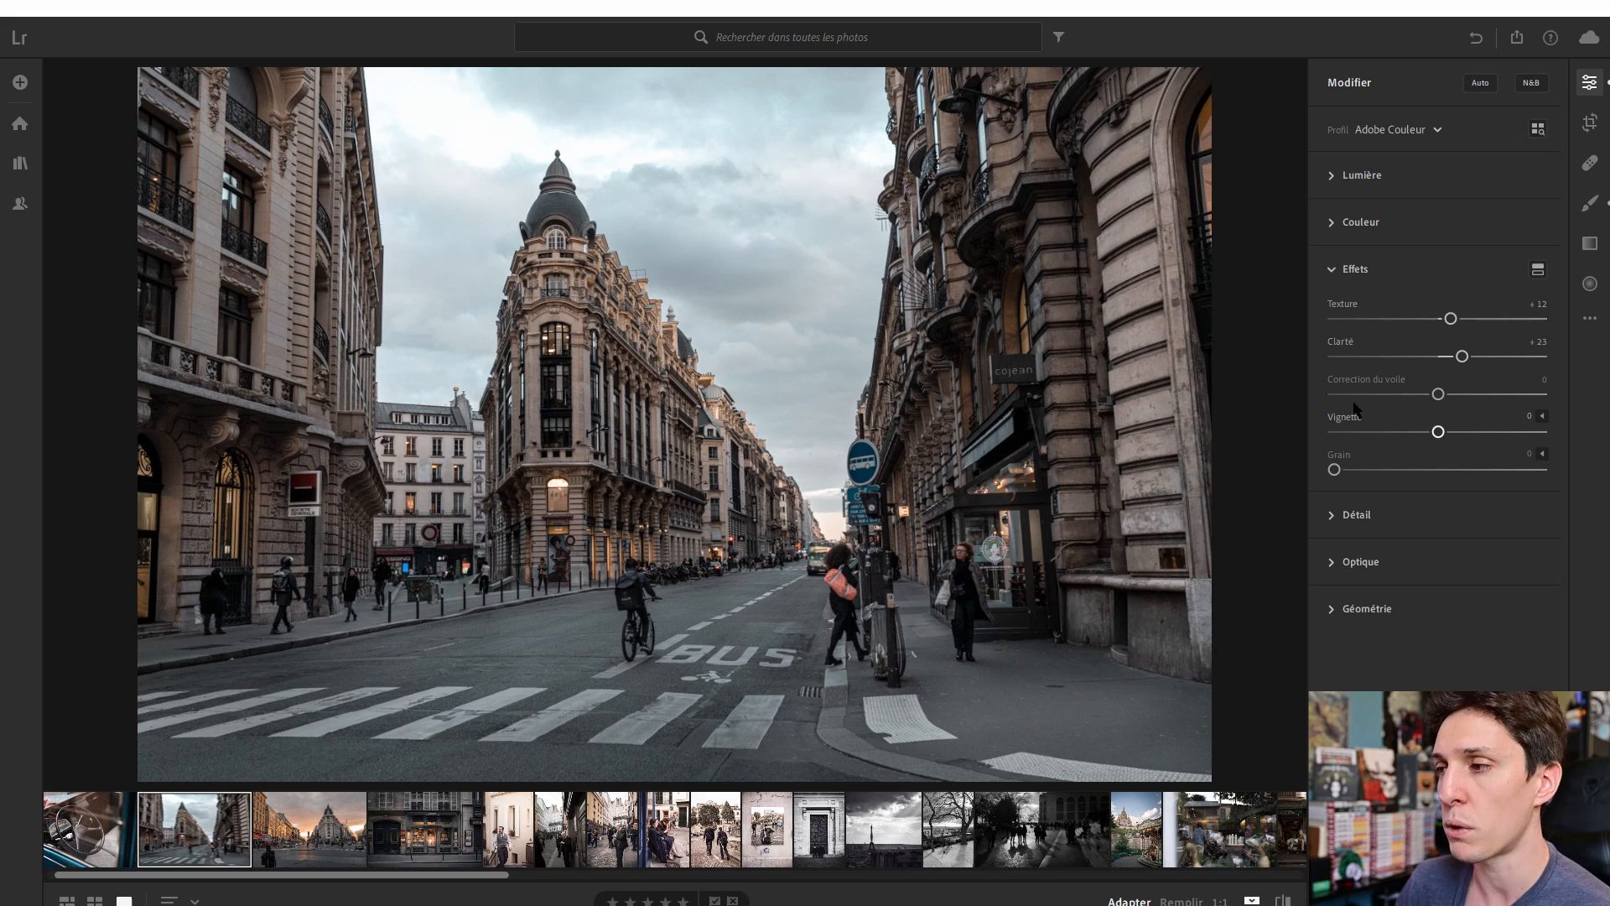
{"action": "left_click_drag", "start_coordinate": [1334, 468], "coordinate": [1455, 469]}
{"action": "left_click", "coordinate": [738, 349]}
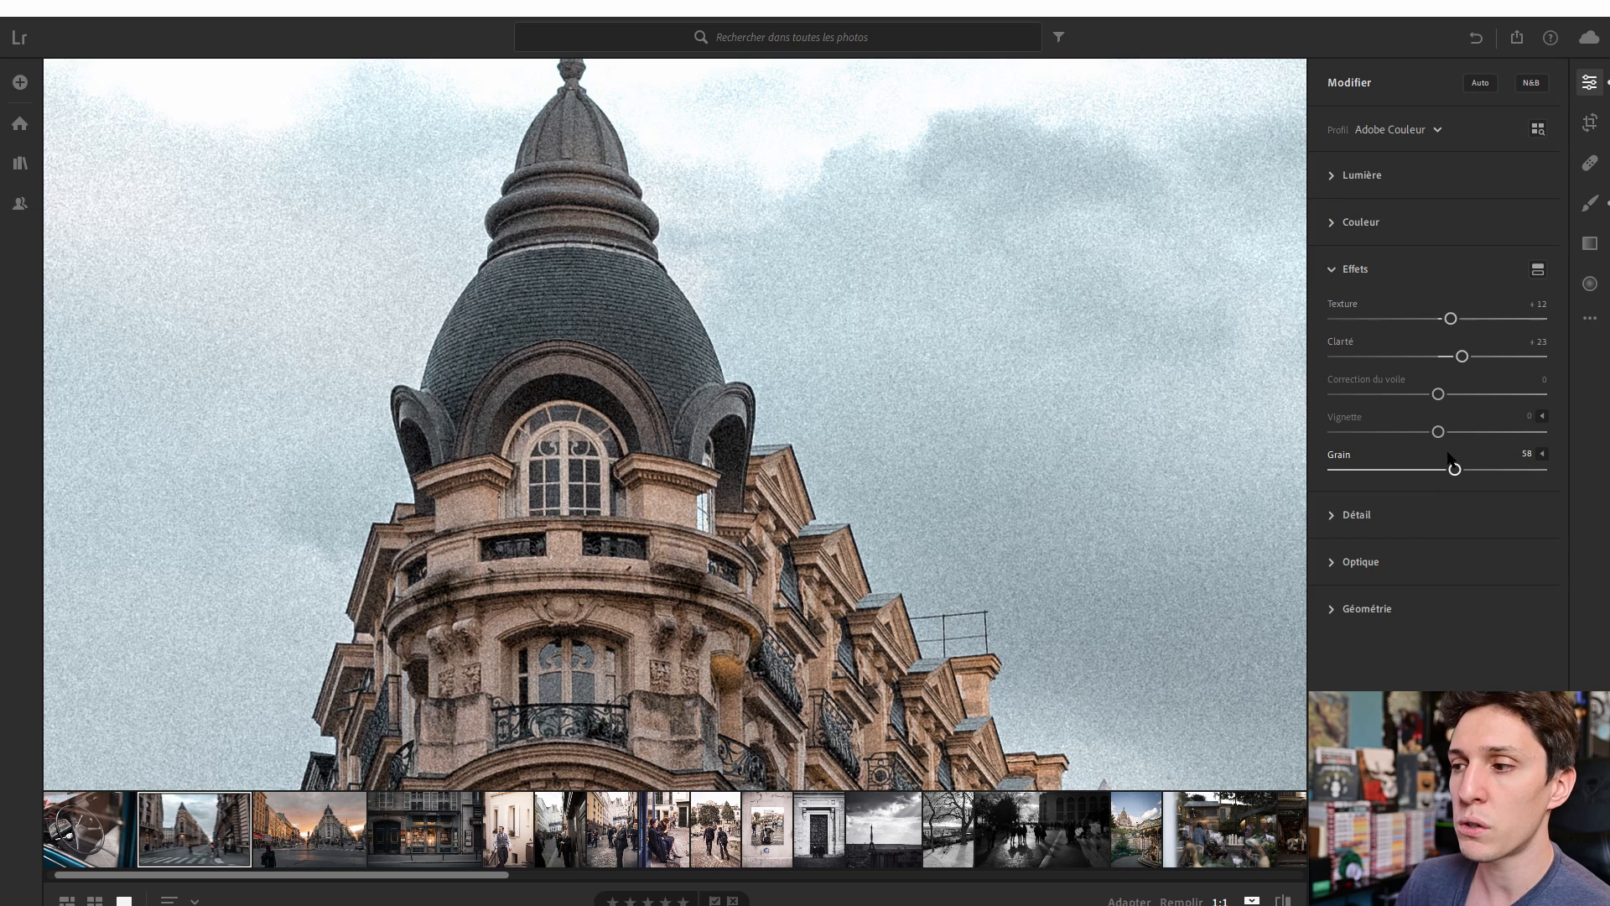
{"action": "left_click_drag", "start_coordinate": [826, 449], "coordinate": [956, 546]}
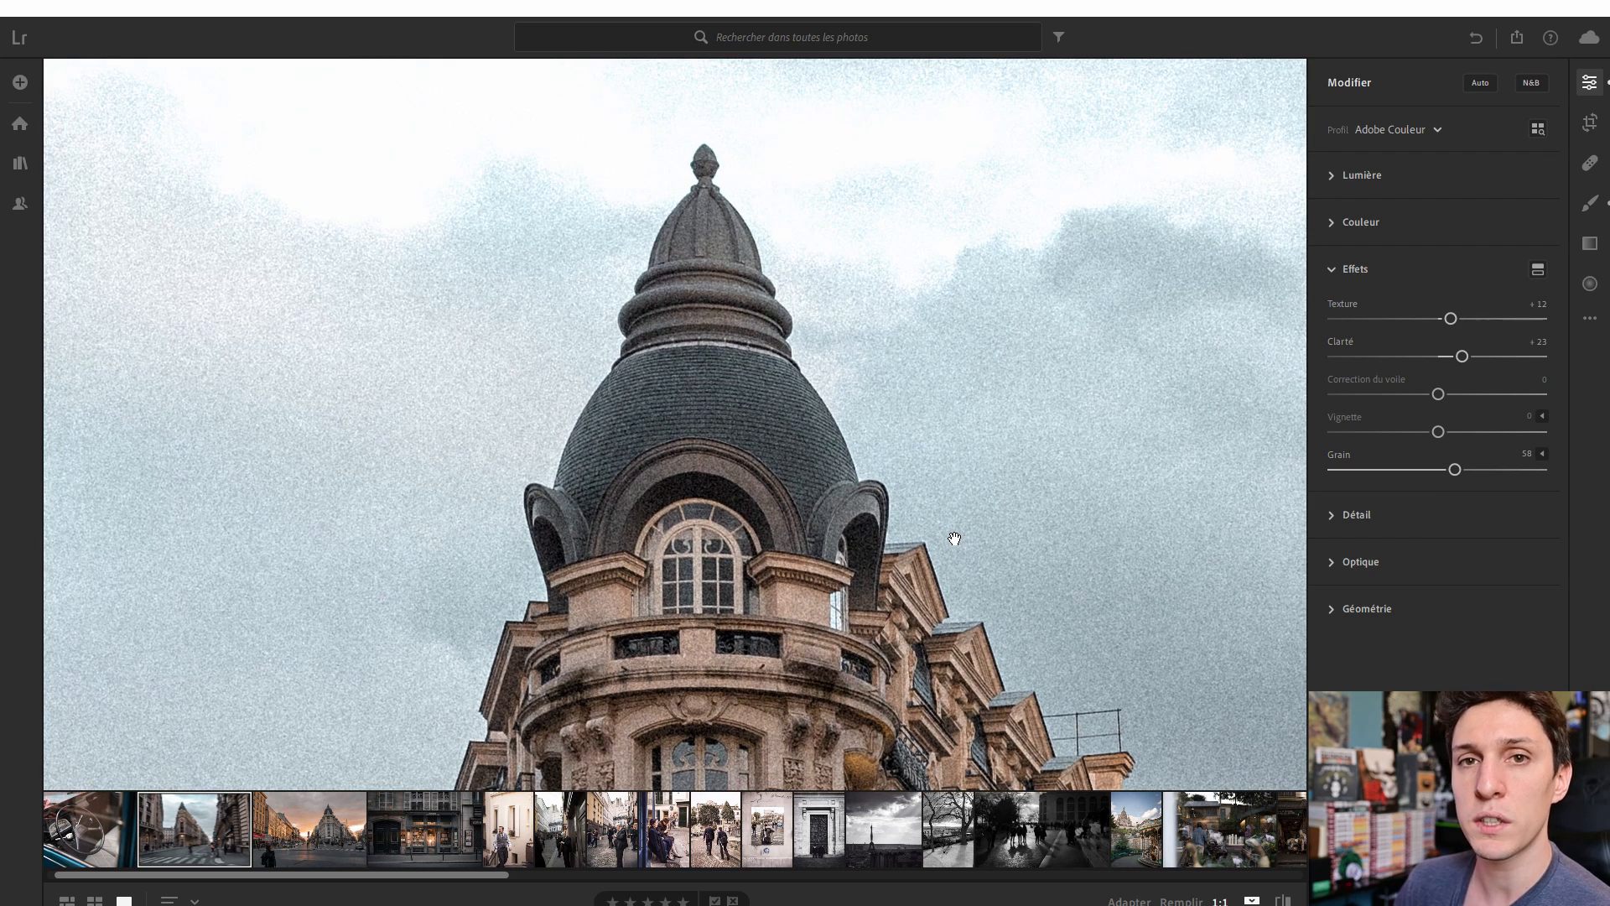
Reset the photo's Grain amount to 0.
{"action": "left_click_drag", "start_coordinate": [1455, 467], "coordinate": [1280, 437]}
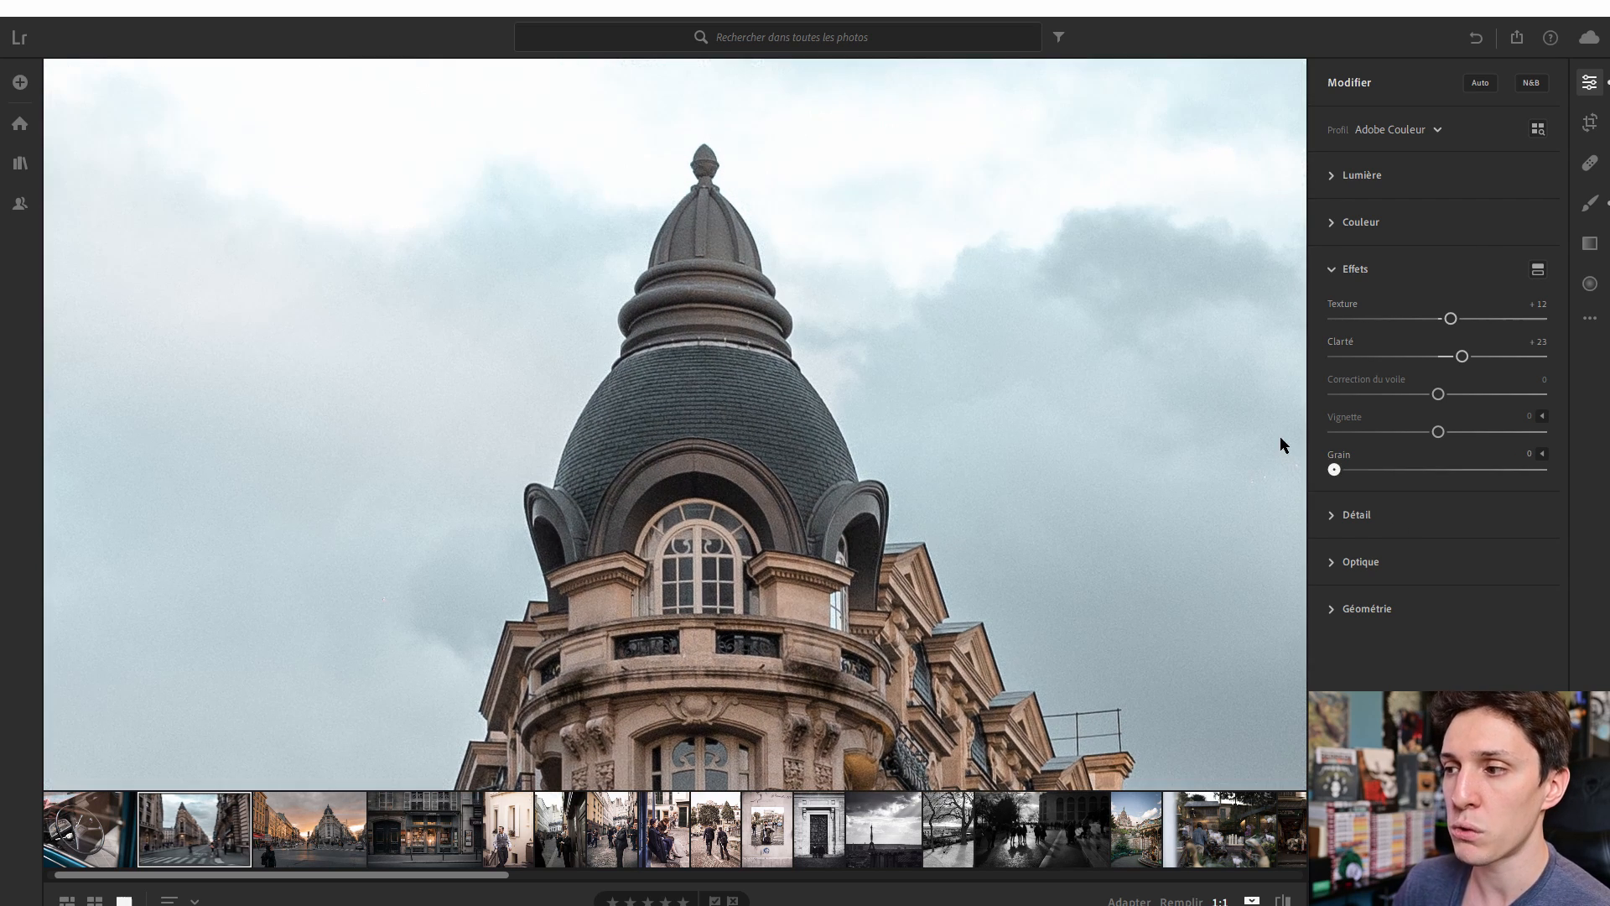
{"action": "left_click", "coordinate": [1041, 454]}
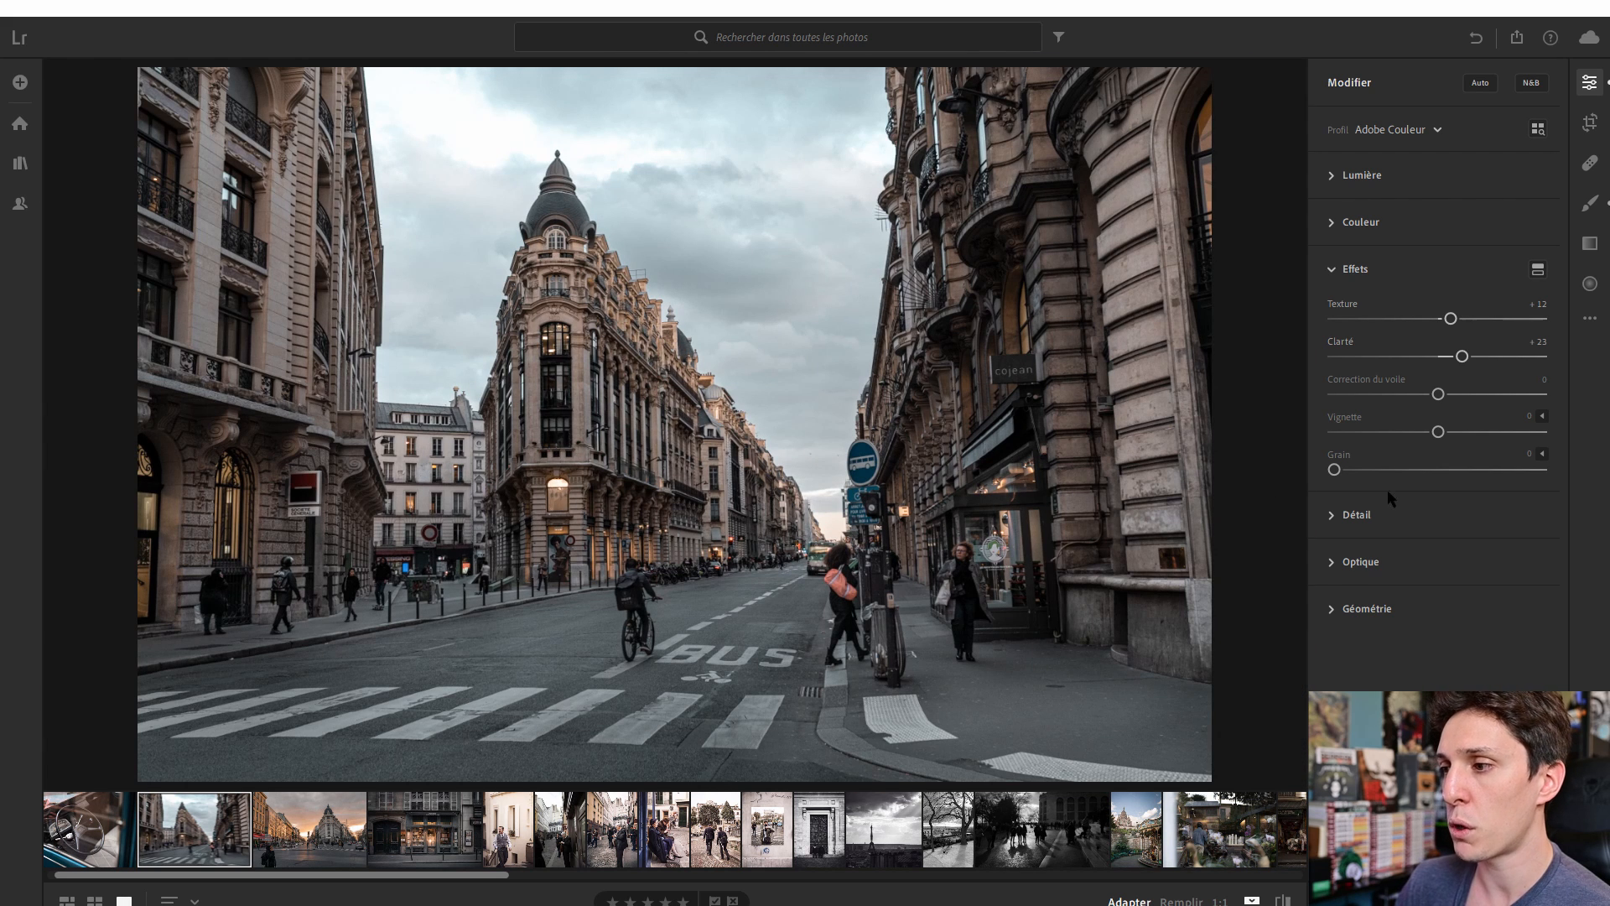
In the Détail settings, set the photo's Netteté to 47 and its Réduction du bruit to 12.
{"action": "left_click", "coordinate": [1333, 269]}
{"action": "left_click", "coordinate": [1331, 314]}
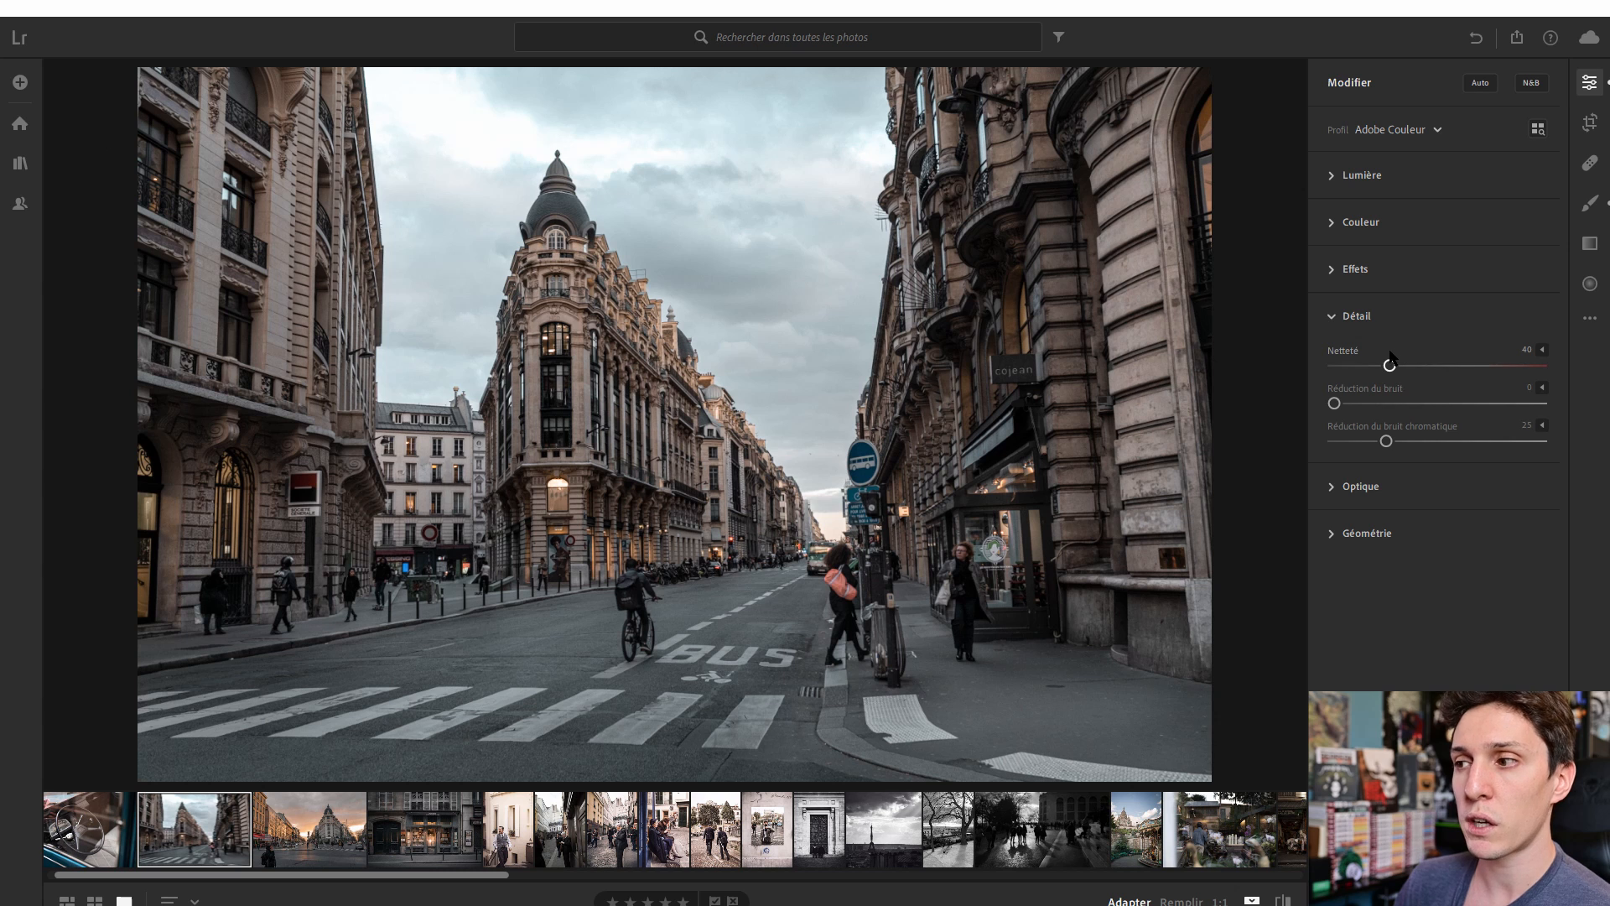
{"action": "mouse_move", "coordinate": [1390, 364]}
{"action": "left_mouse_down"}
{"action": "mouse_move", "coordinate": [1409, 363]}
{"action": "mouse_move", "coordinate": [1400, 349]}
{"action": "left_mouse_up"}
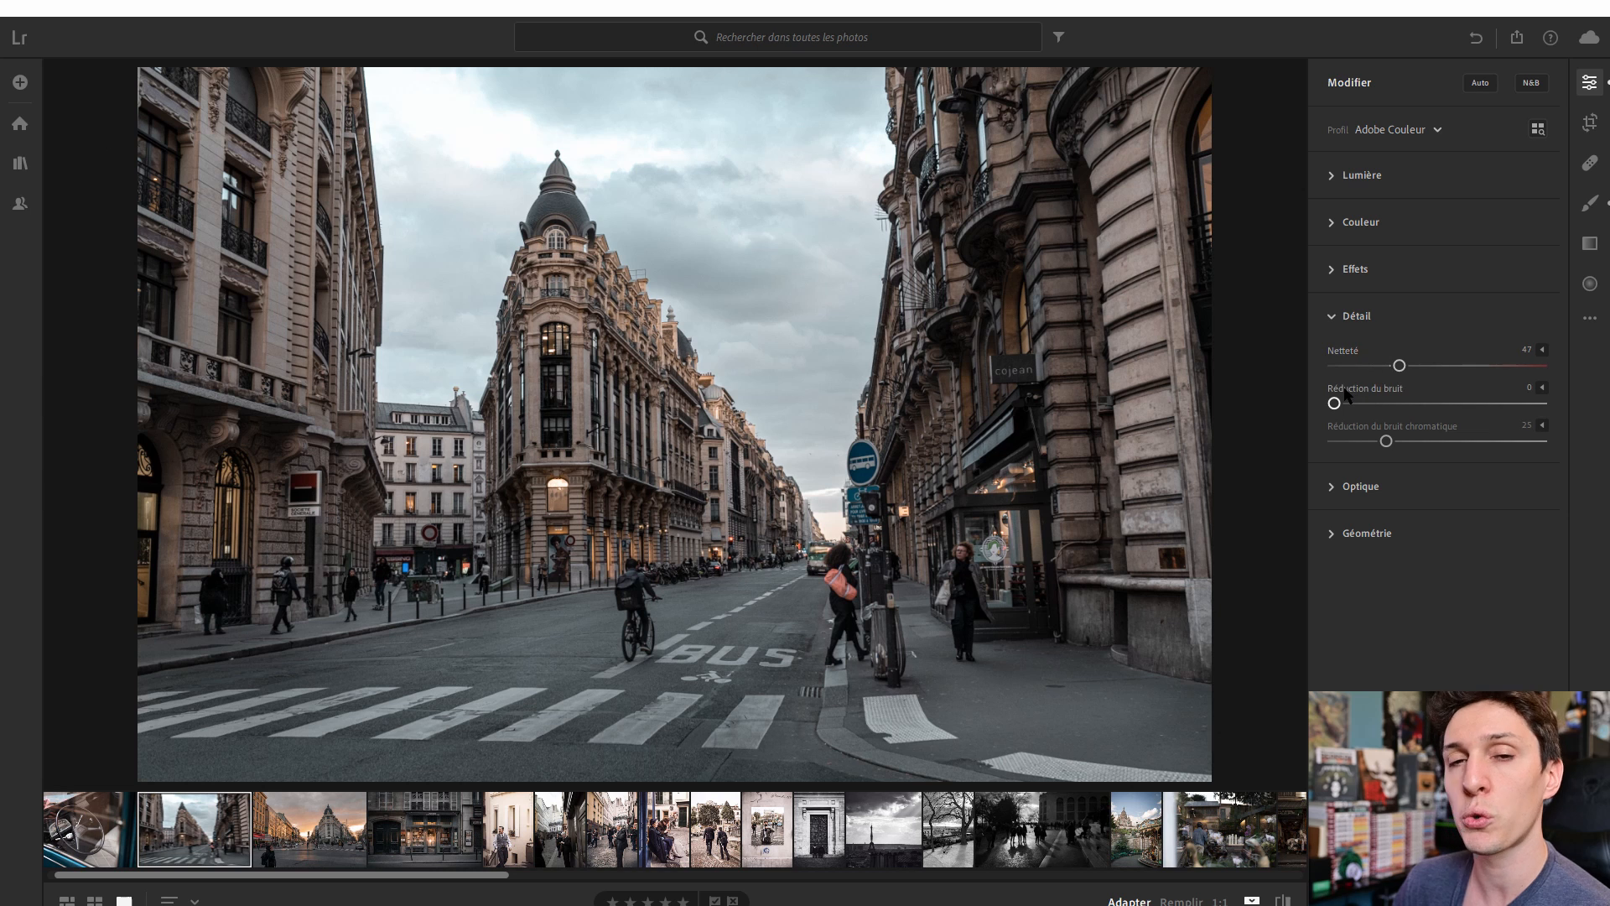
{"action": "left_click_drag", "start_coordinate": [1339, 391], "coordinate": [1365, 391]}
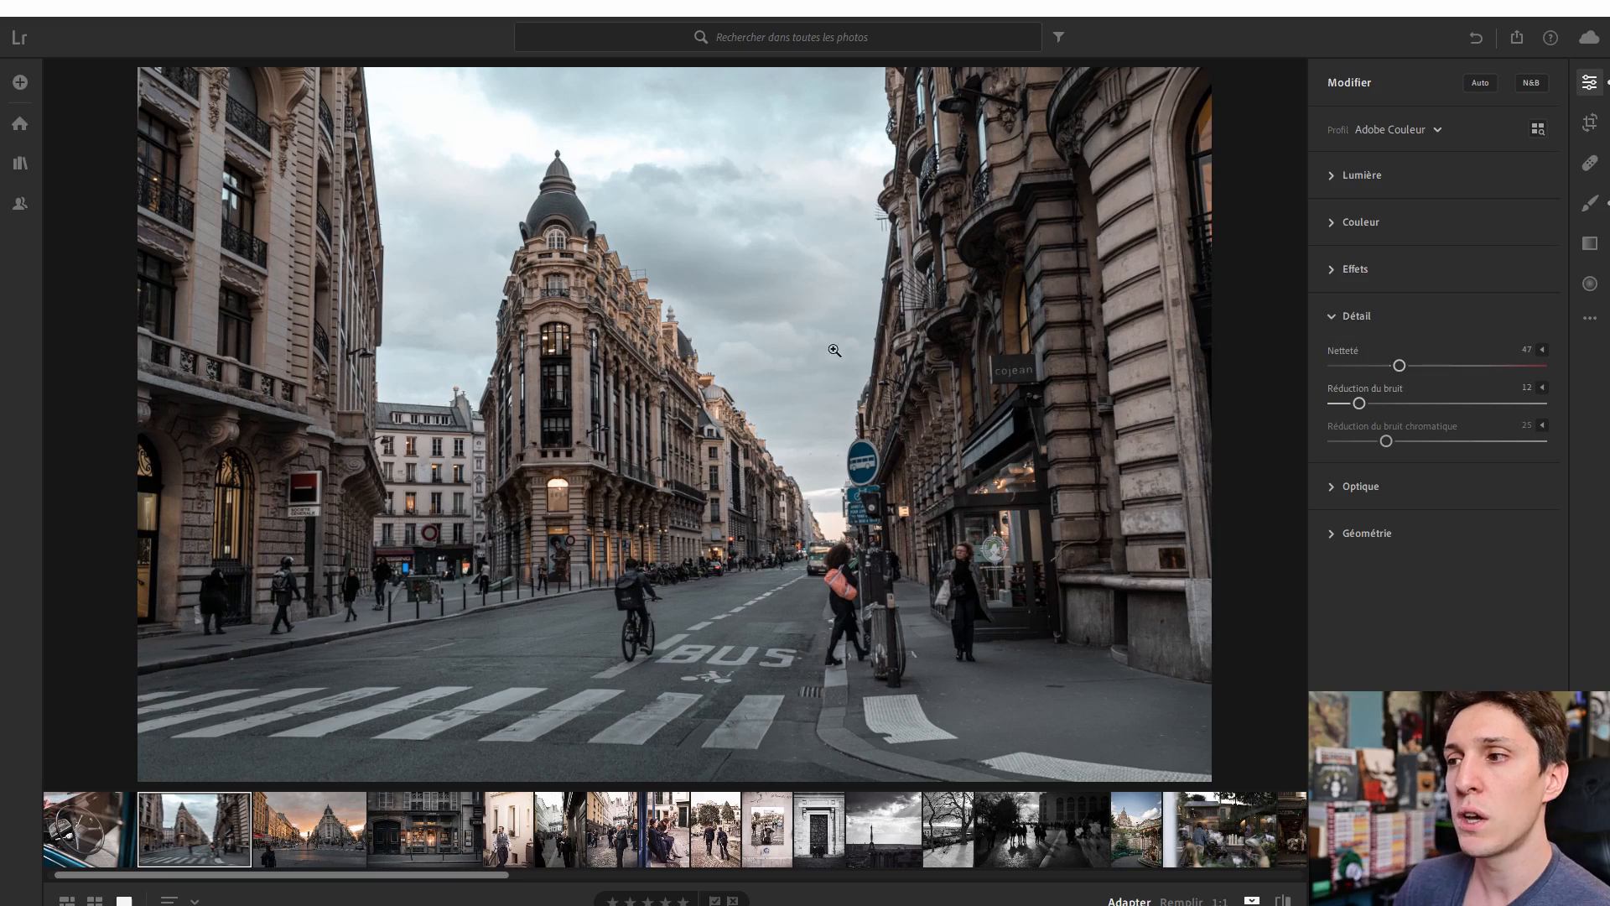
Inspect the stone façades, sky and dome at 1:1 and try Réduction du bruit near its maximum.
{"action": "left_click", "coordinate": [1122, 259]}
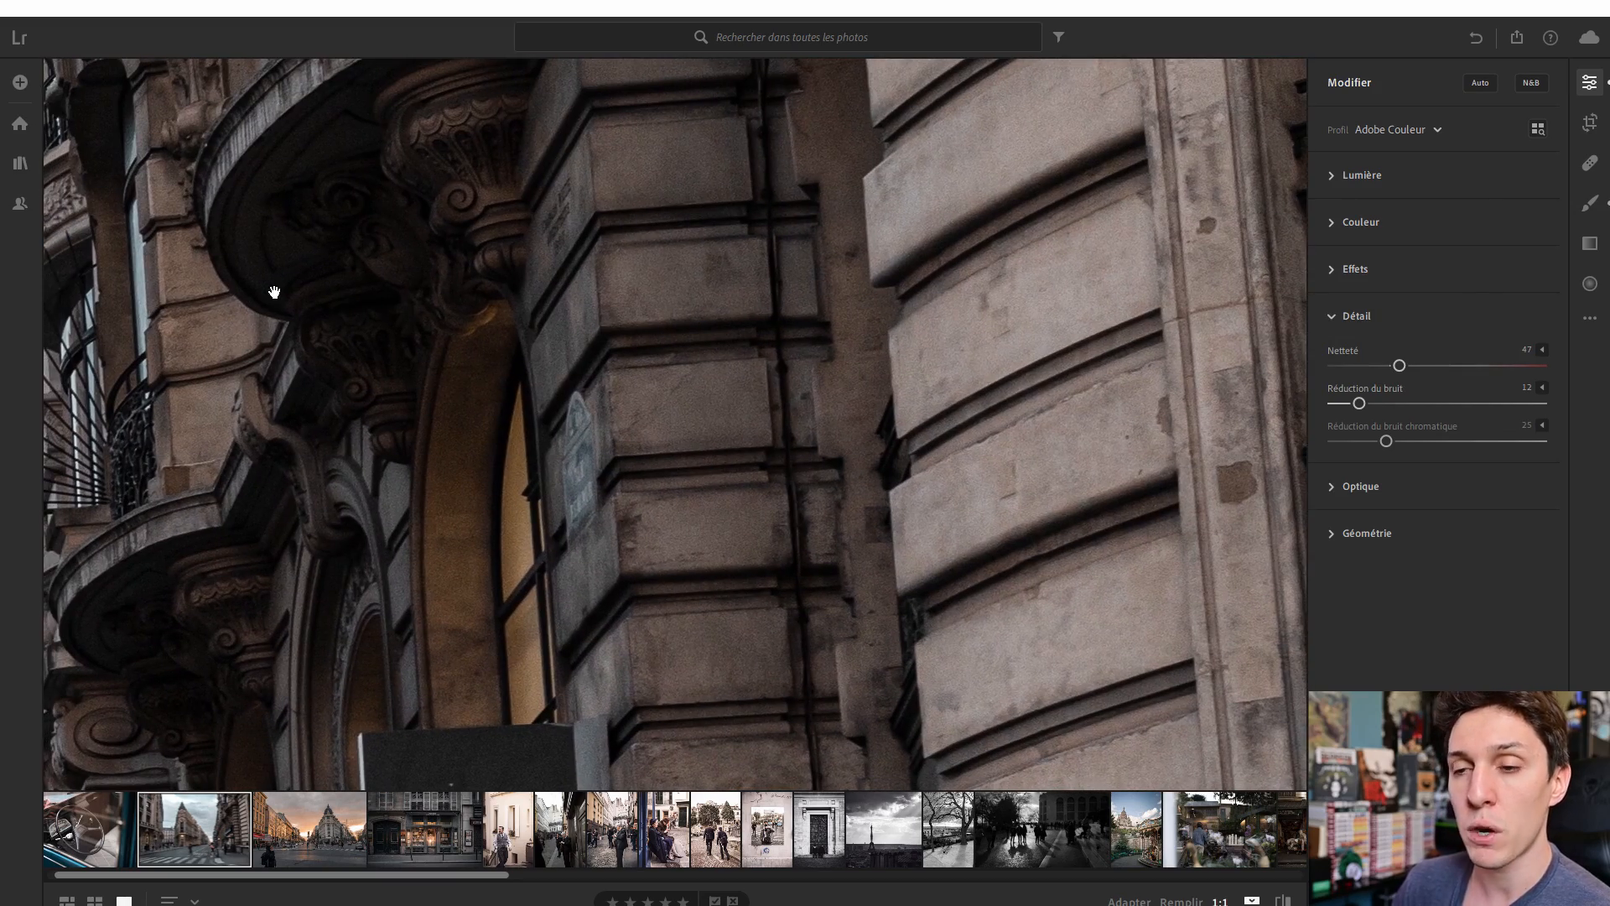
{"action": "left_click", "coordinate": [274, 292]}
{"action": "left_click", "coordinate": [573, 192]}
{"action": "left_click_drag", "start_coordinate": [572, 192], "coordinate": [938, 363]}
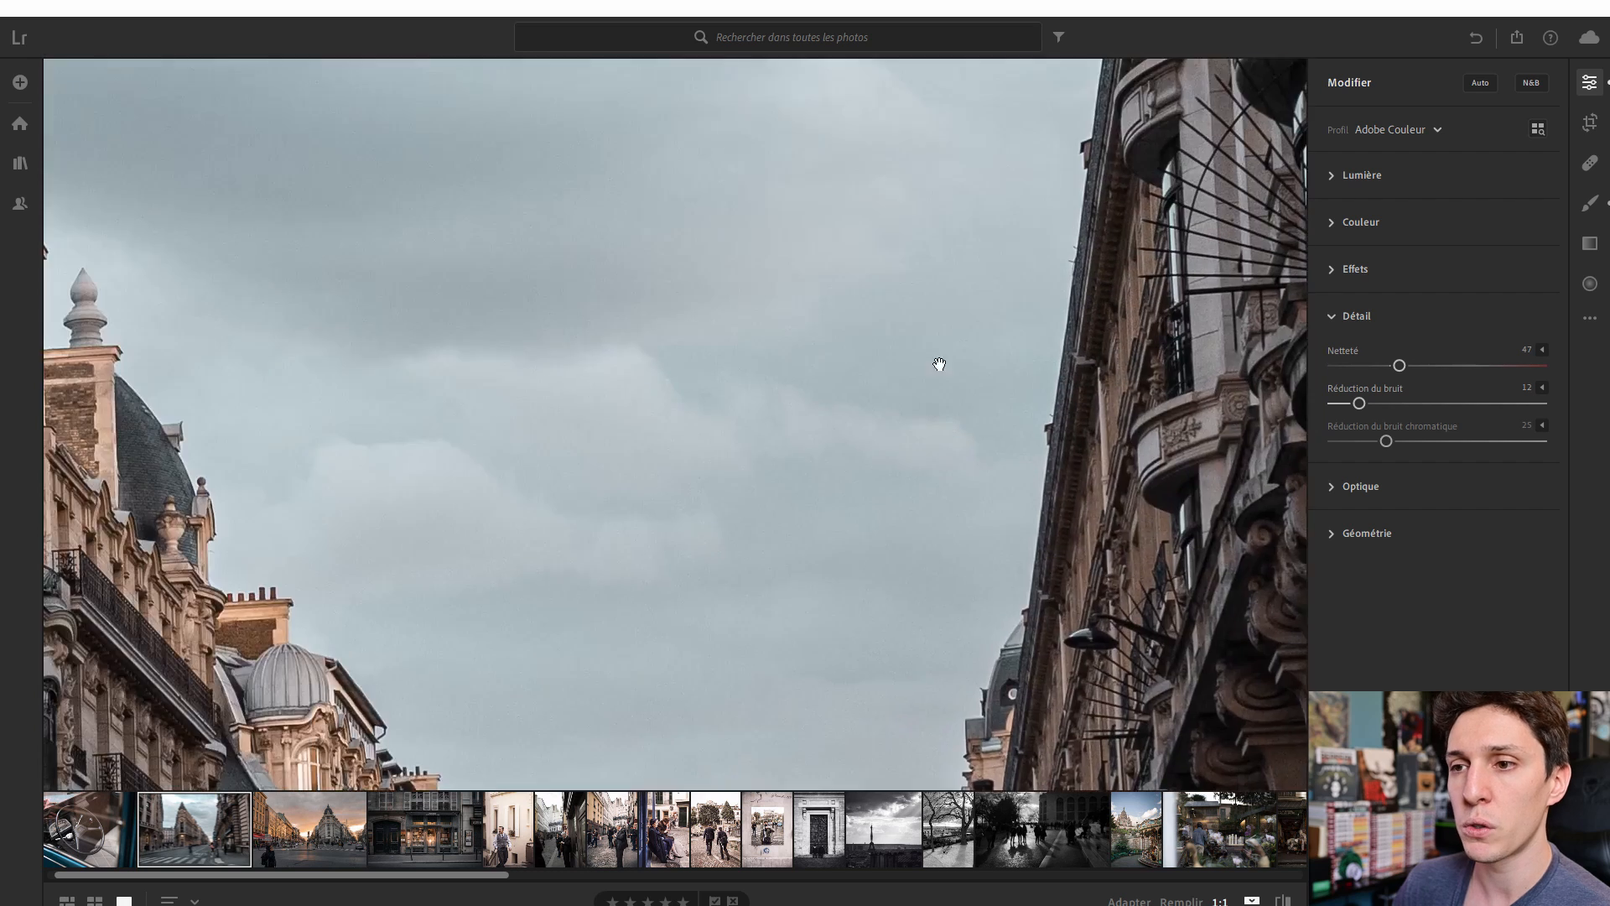
{"action": "left_click_drag", "start_coordinate": [436, 273], "coordinate": [1104, 518]}
{"action": "left_click_drag", "start_coordinate": [1027, 377], "coordinate": [850, 503]}
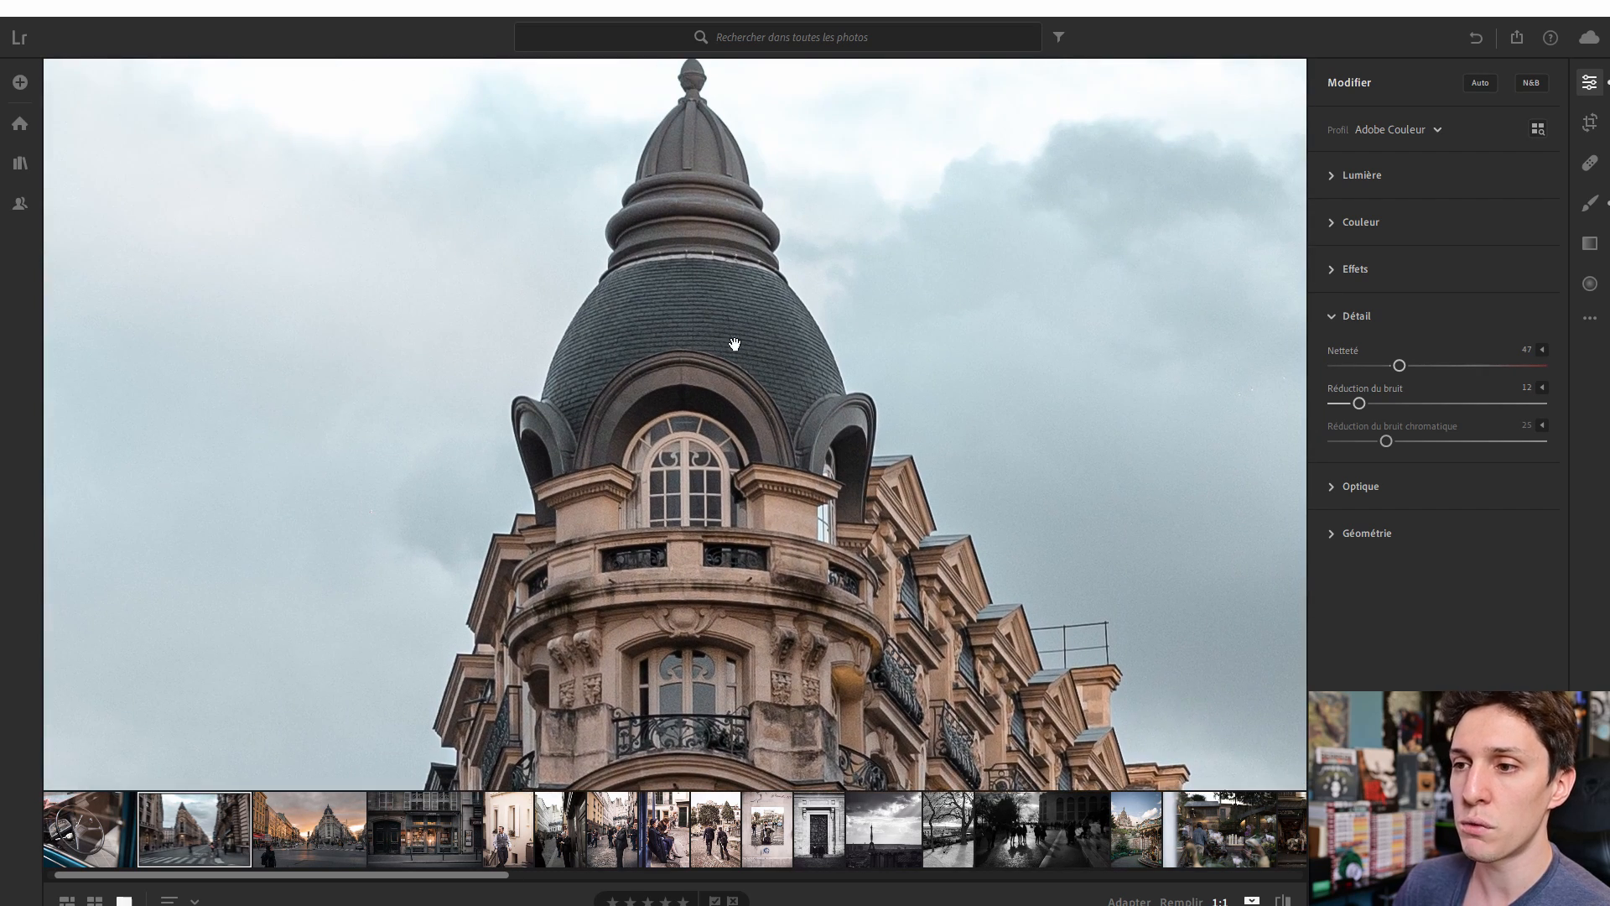
{"action": "left_click_drag", "start_coordinate": [734, 344], "coordinate": [707, 387]}
{"action": "left_click_drag", "start_coordinate": [1357, 401], "coordinate": [1542, 404]}
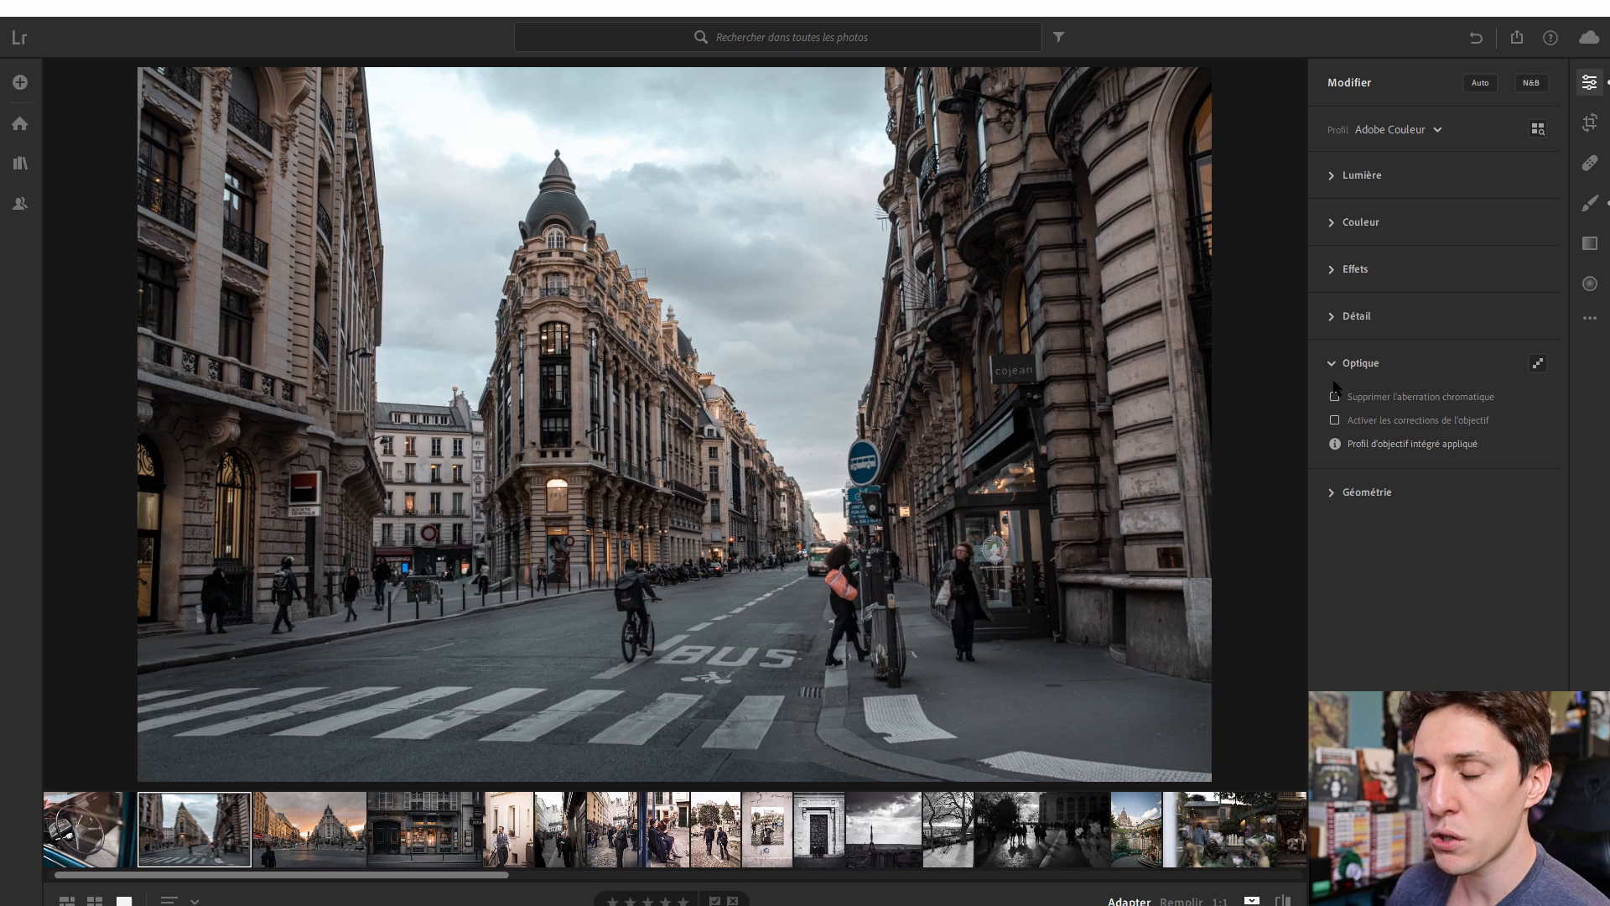
Enable Supprimer l'aberration chromatique for the photo and check the building façades at 1:1.
{"action": "left_click", "coordinate": [1334, 395]}
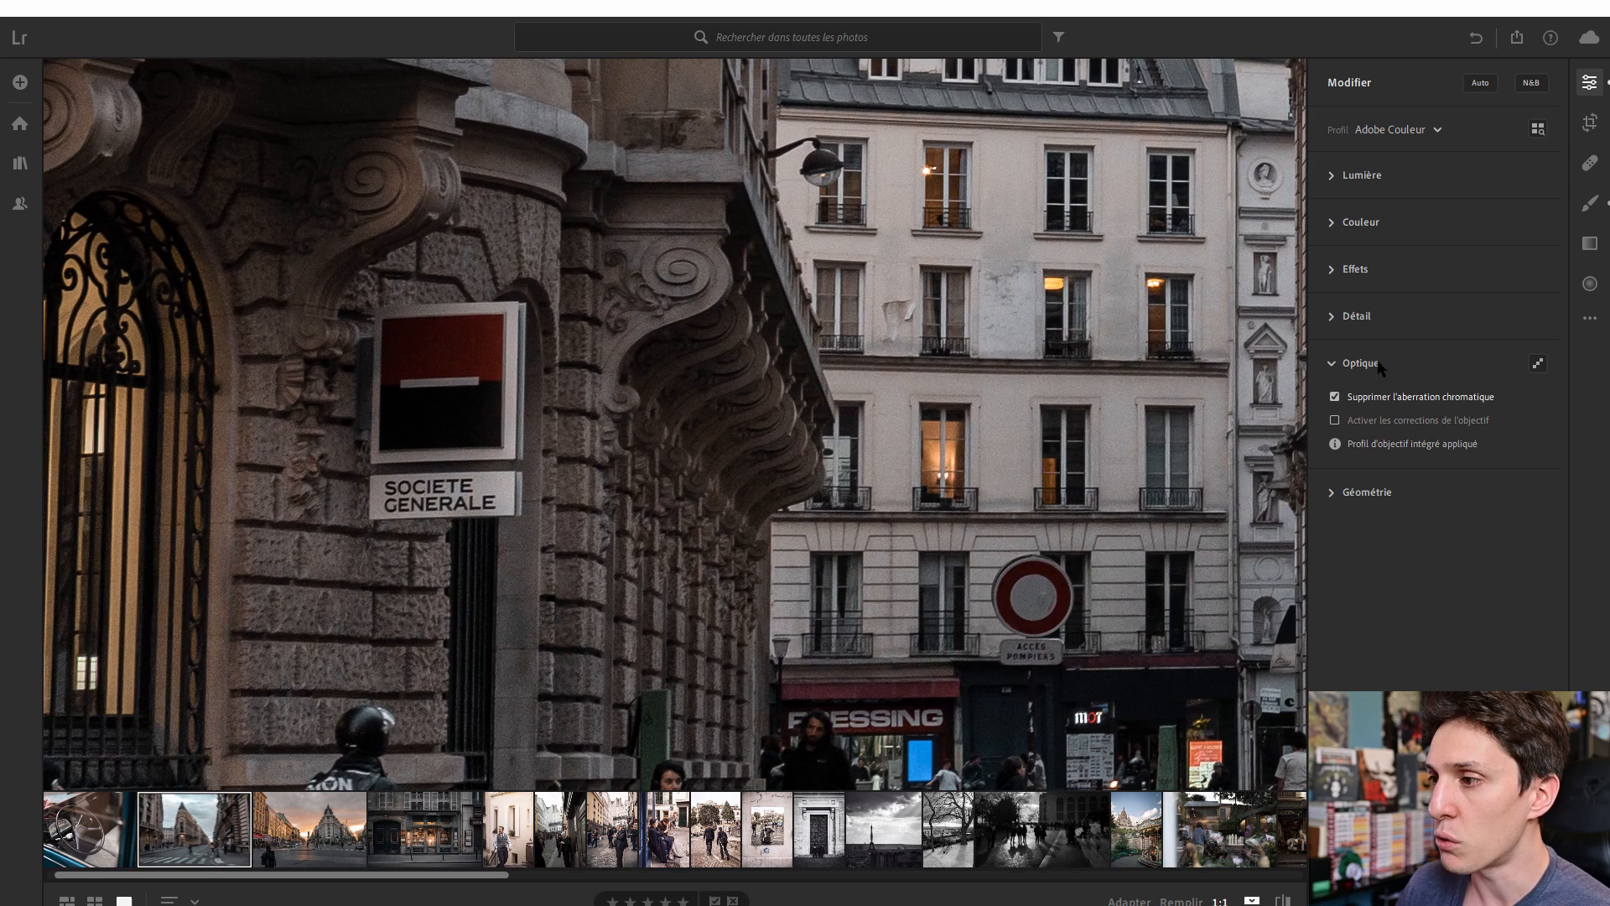
{"action": "left_click", "coordinate": [923, 386]}
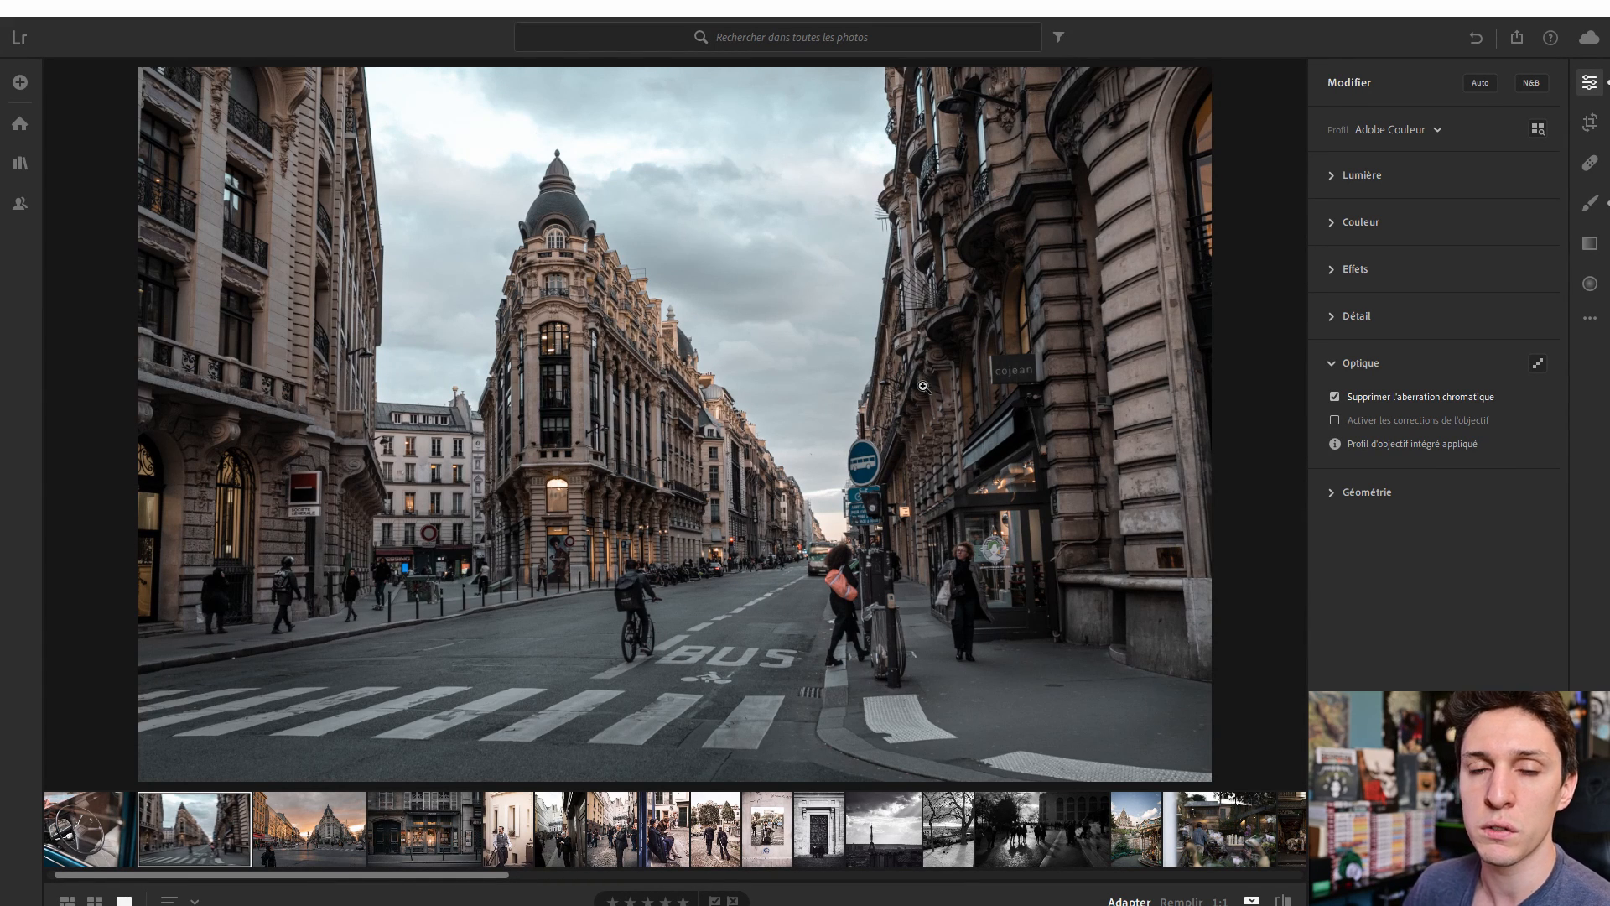
Straighten the photo's perspective with Upright set to Auto and enable Contraindre le recadrage.
{"action": "left_click", "coordinate": [1339, 408]}
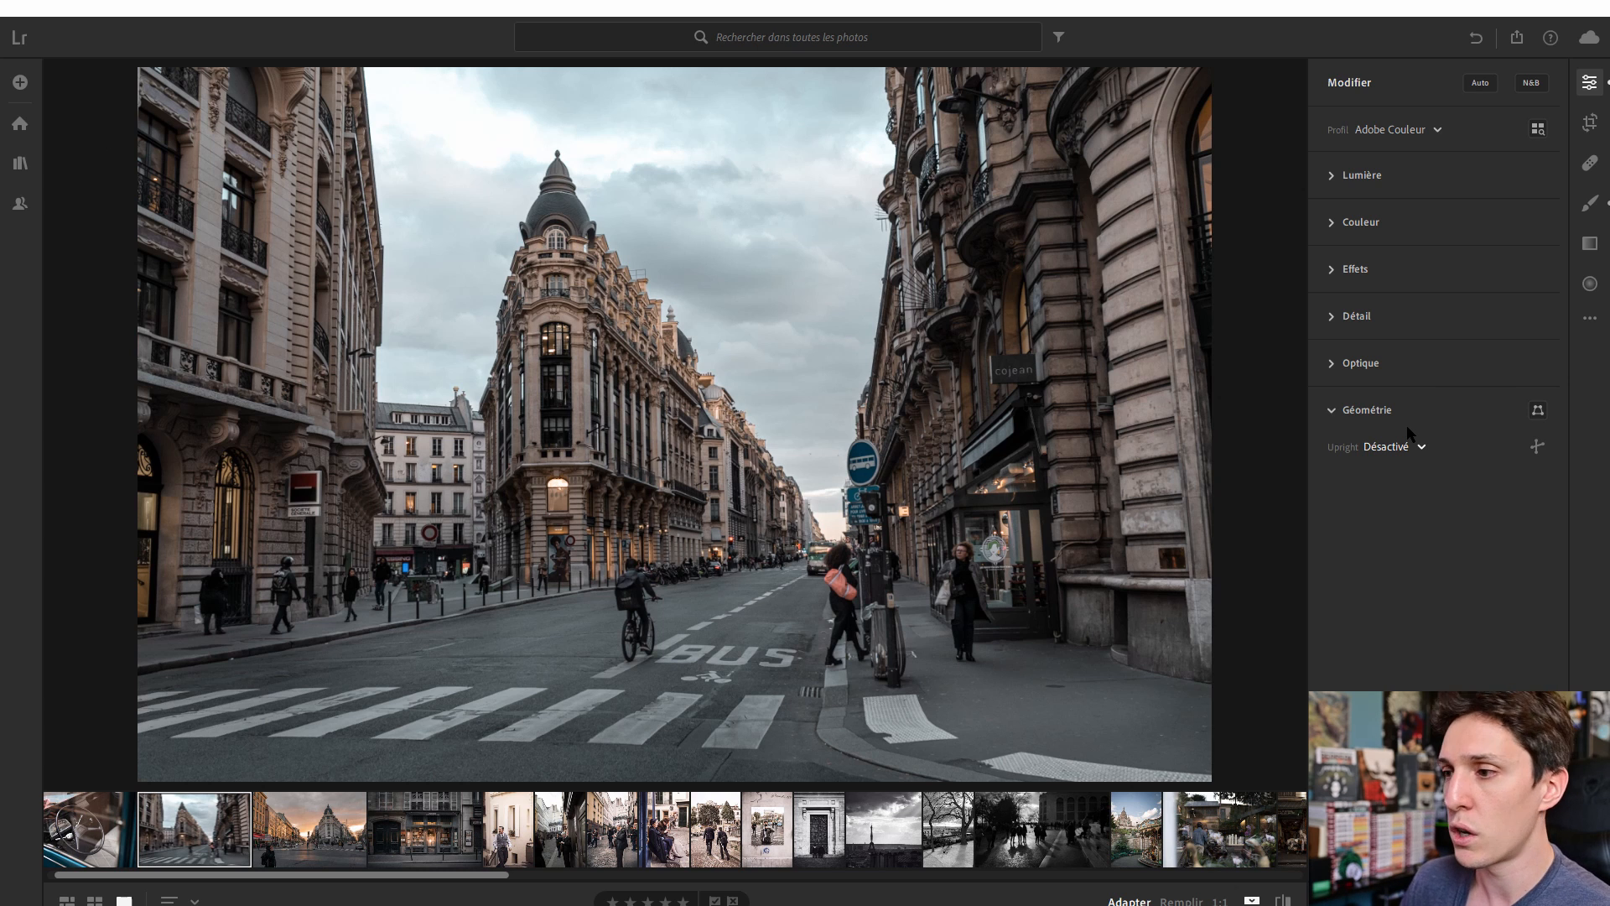
{"action": "left_click", "coordinate": [1401, 518]}
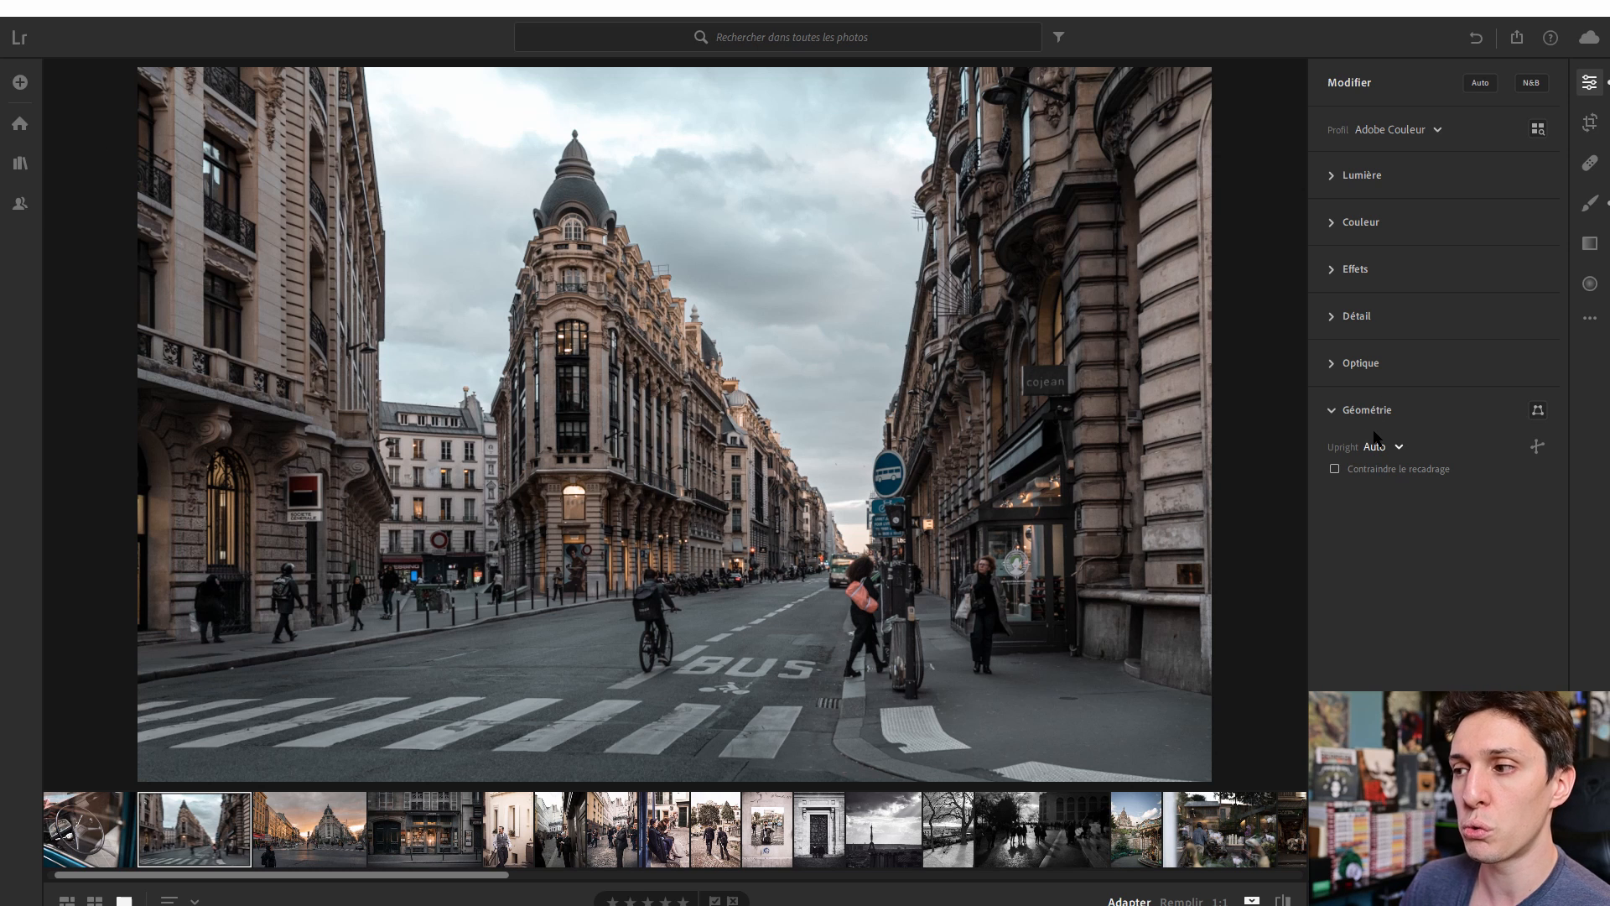
{"action": "left_click", "coordinate": [1335, 469]}
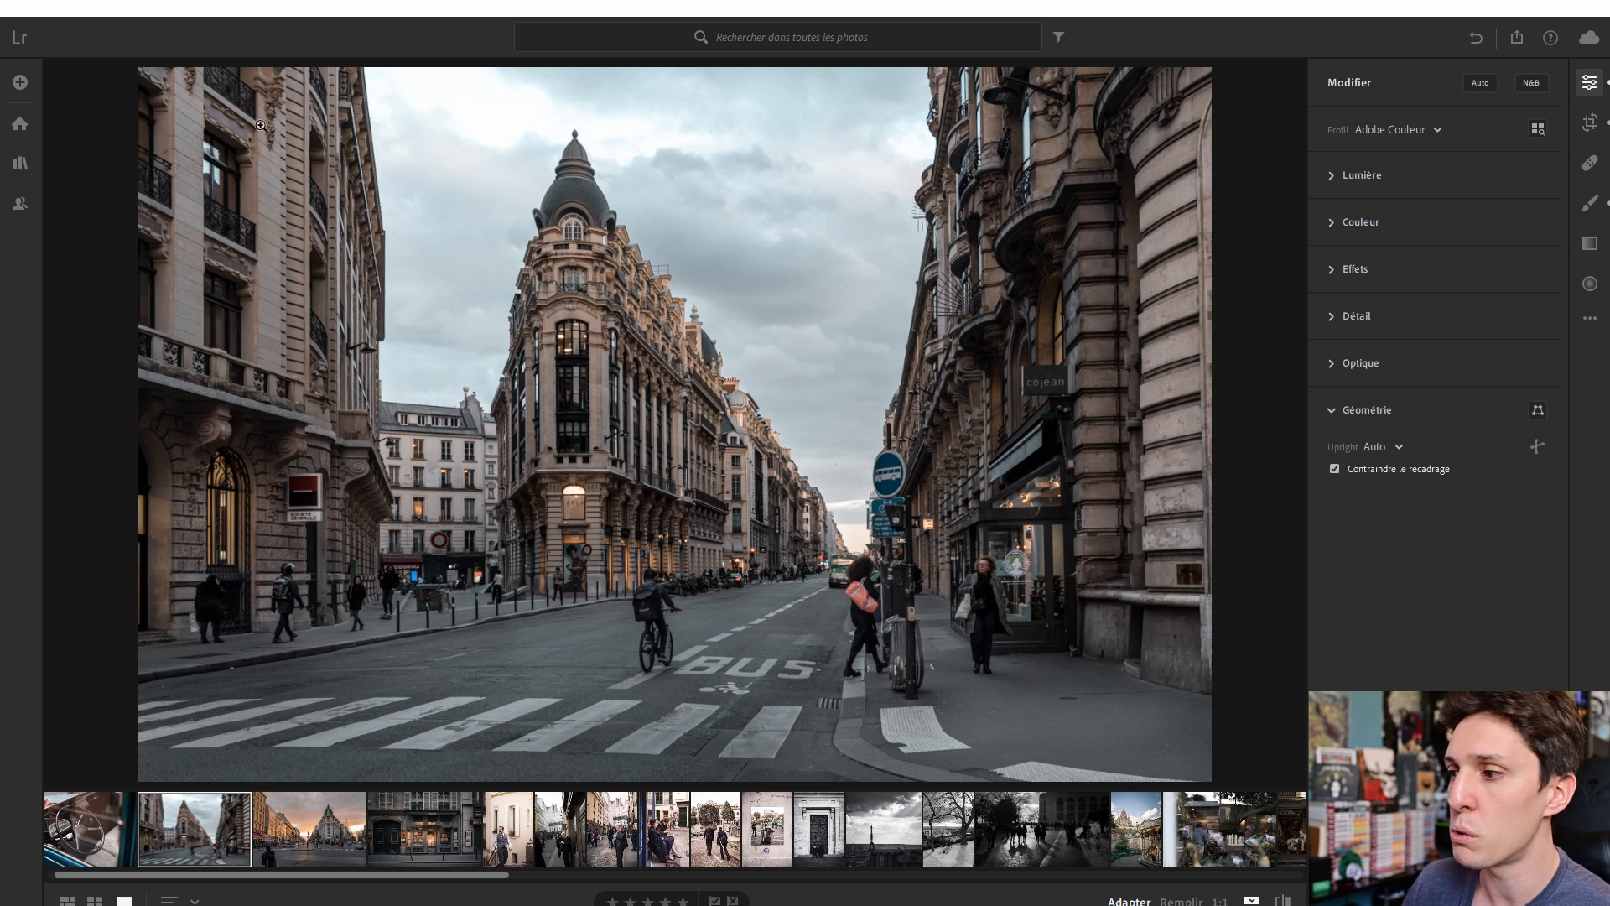
{"action": "left_click", "coordinate": [1363, 409]}
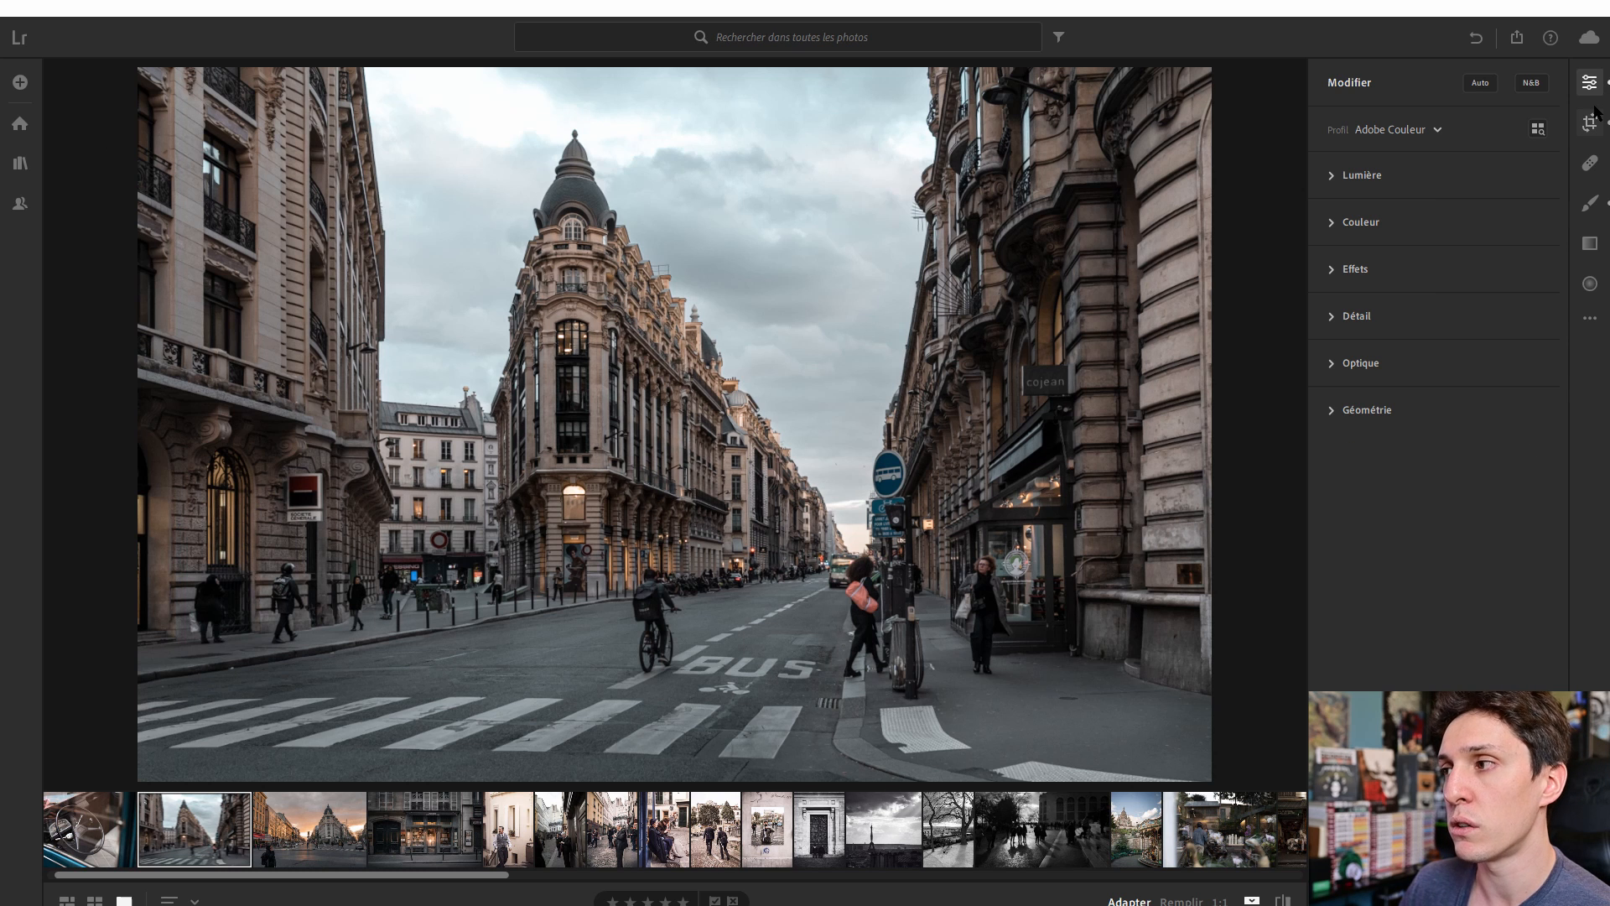
Crop the photo slightly tighter at the Original aspect ratio, trimming mainly its left and upper edges.
{"action": "left_click", "coordinate": [1591, 117]}
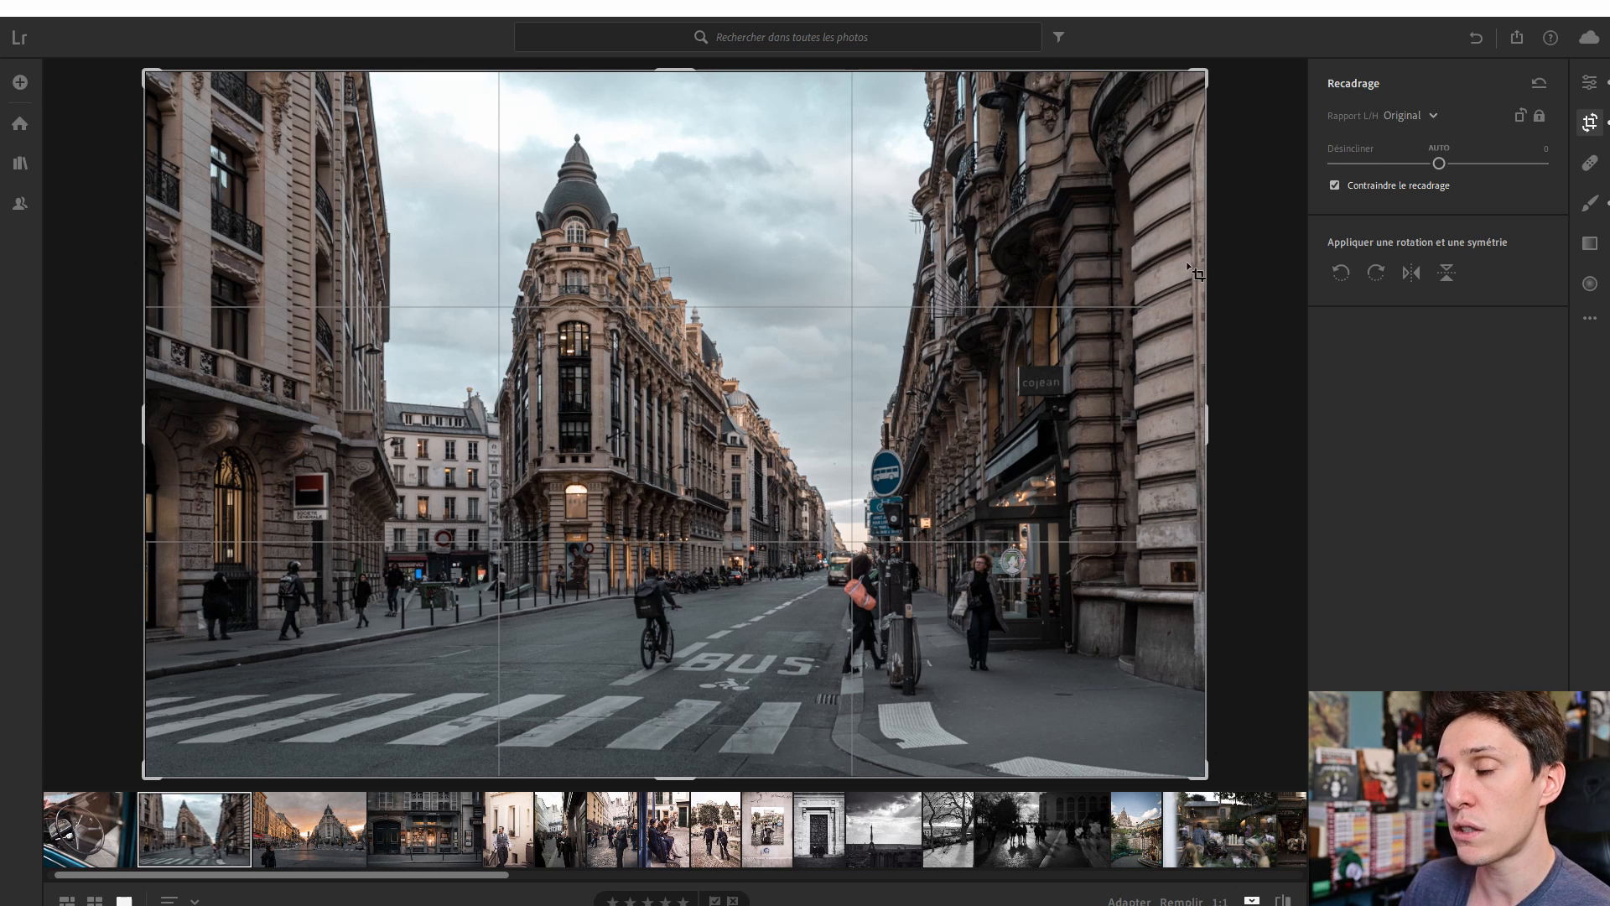
{"action": "left_click_drag", "start_coordinate": [1208, 287], "coordinate": [1211, 289]}
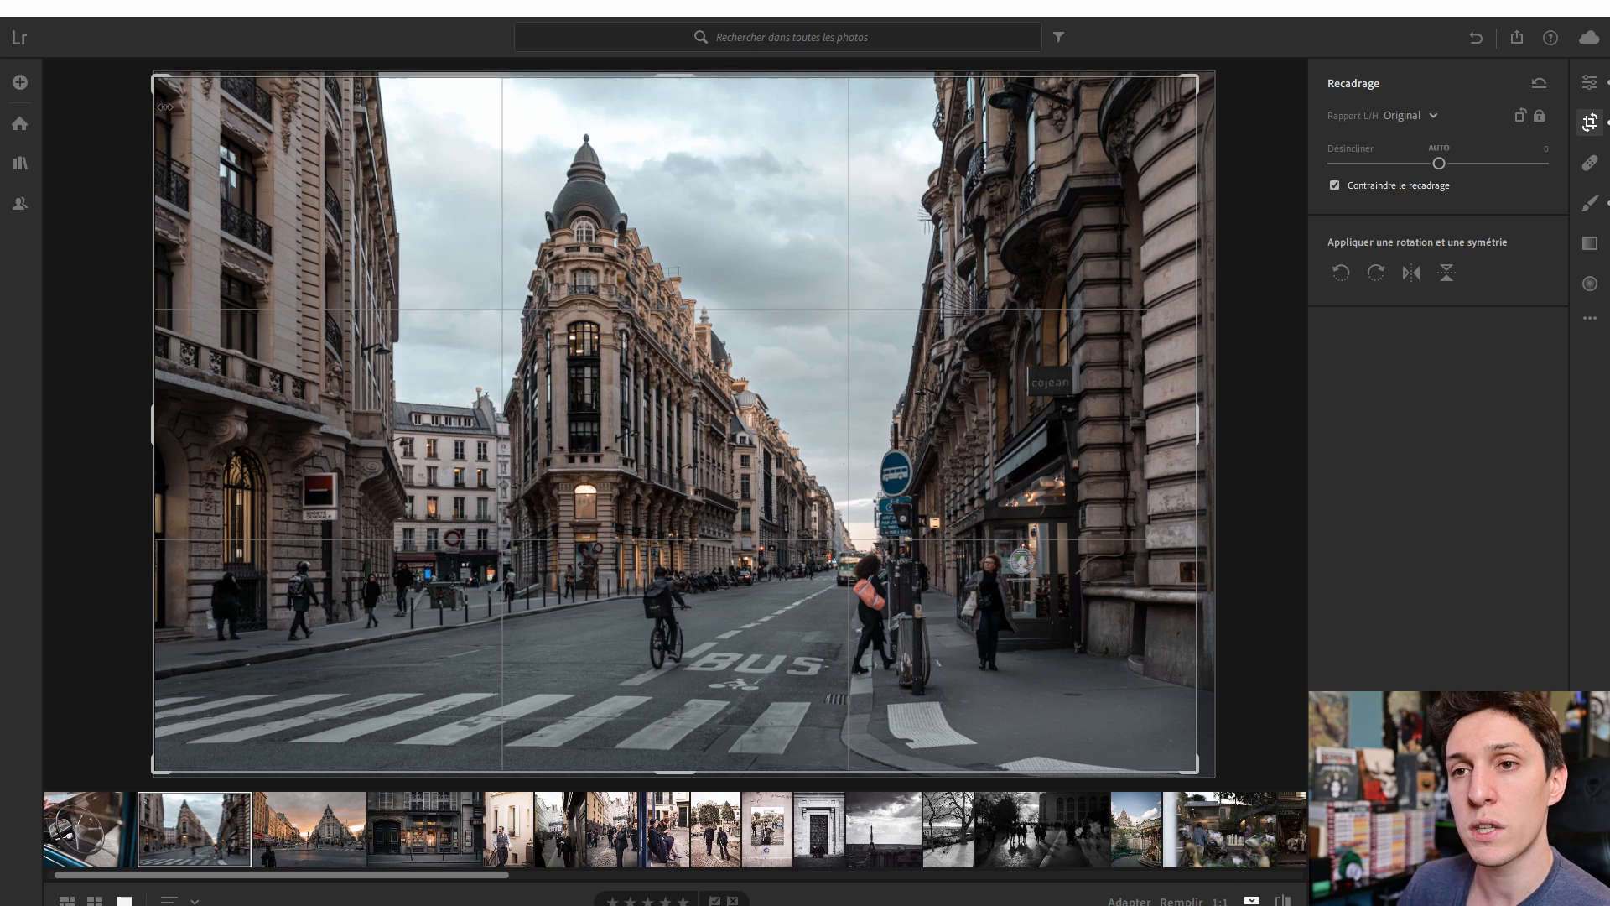
{"action": "left_click_drag", "start_coordinate": [169, 113], "coordinate": [180, 124]}
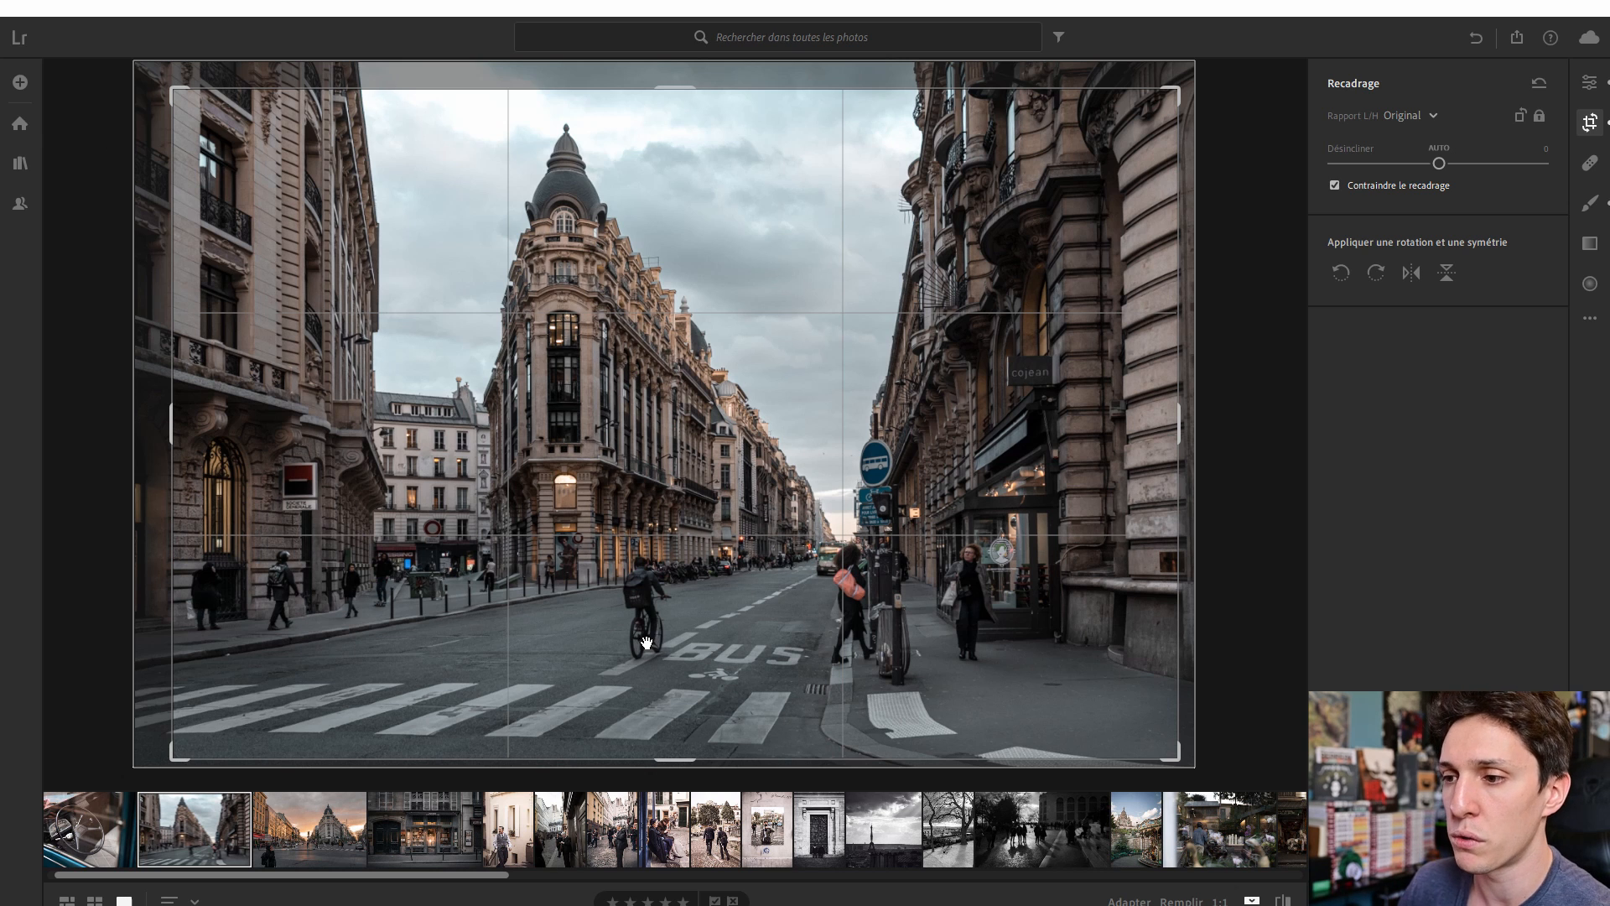
{"action": "key", "text": "e"}
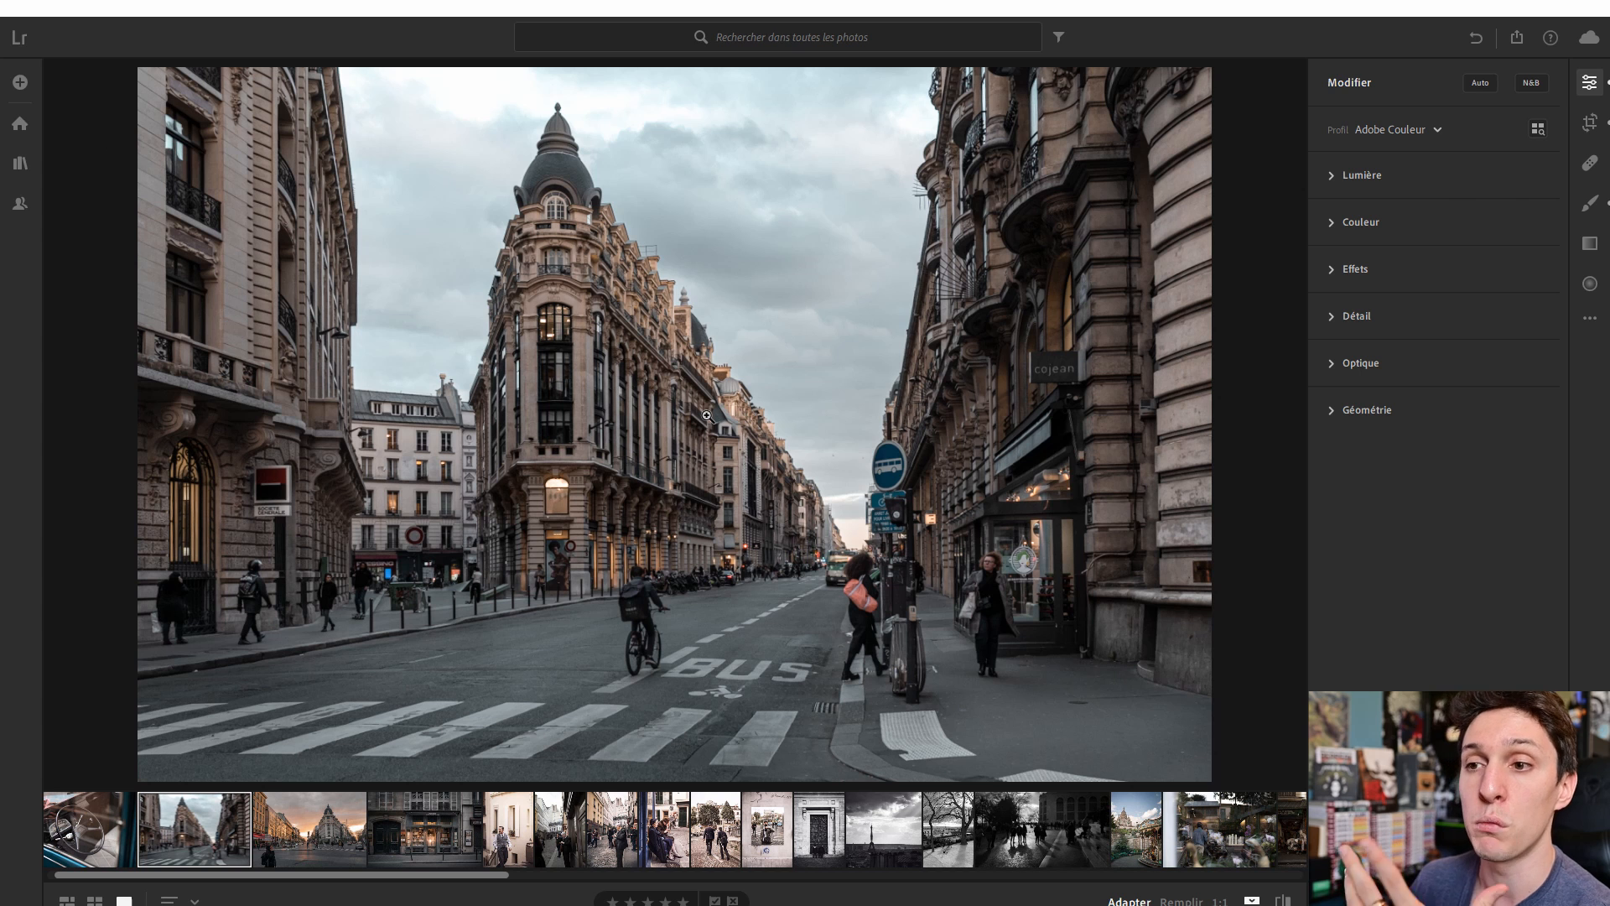
Compare the edited street photo with its original version several times.
{"action": "left_click", "coordinate": [1285, 896]}
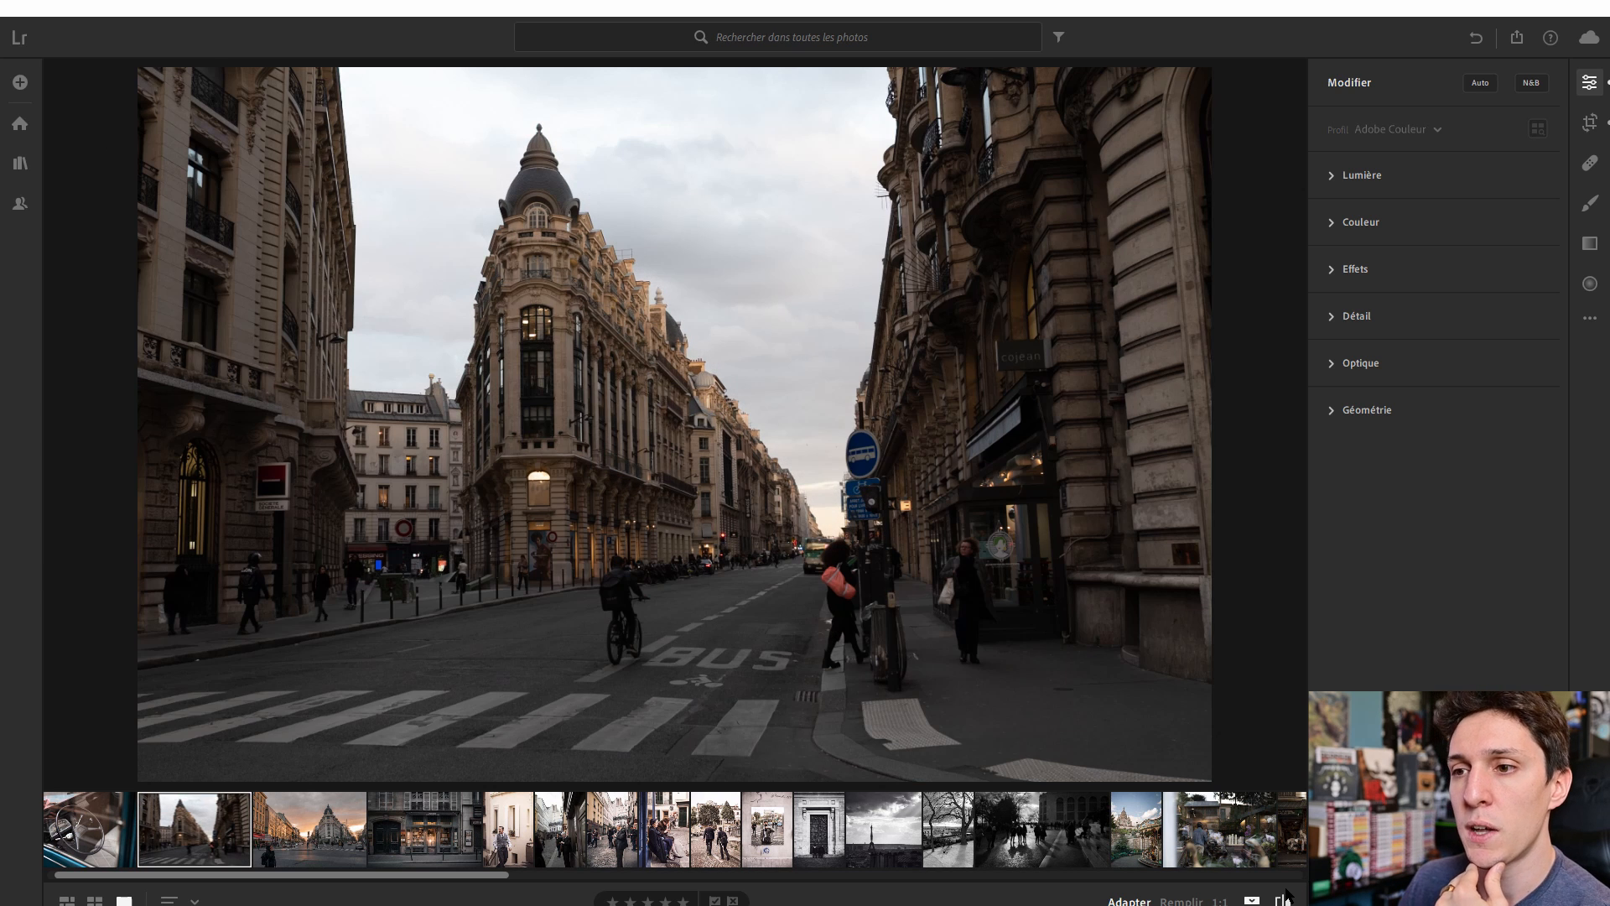
{"action": "left_click", "coordinate": [1286, 896]}
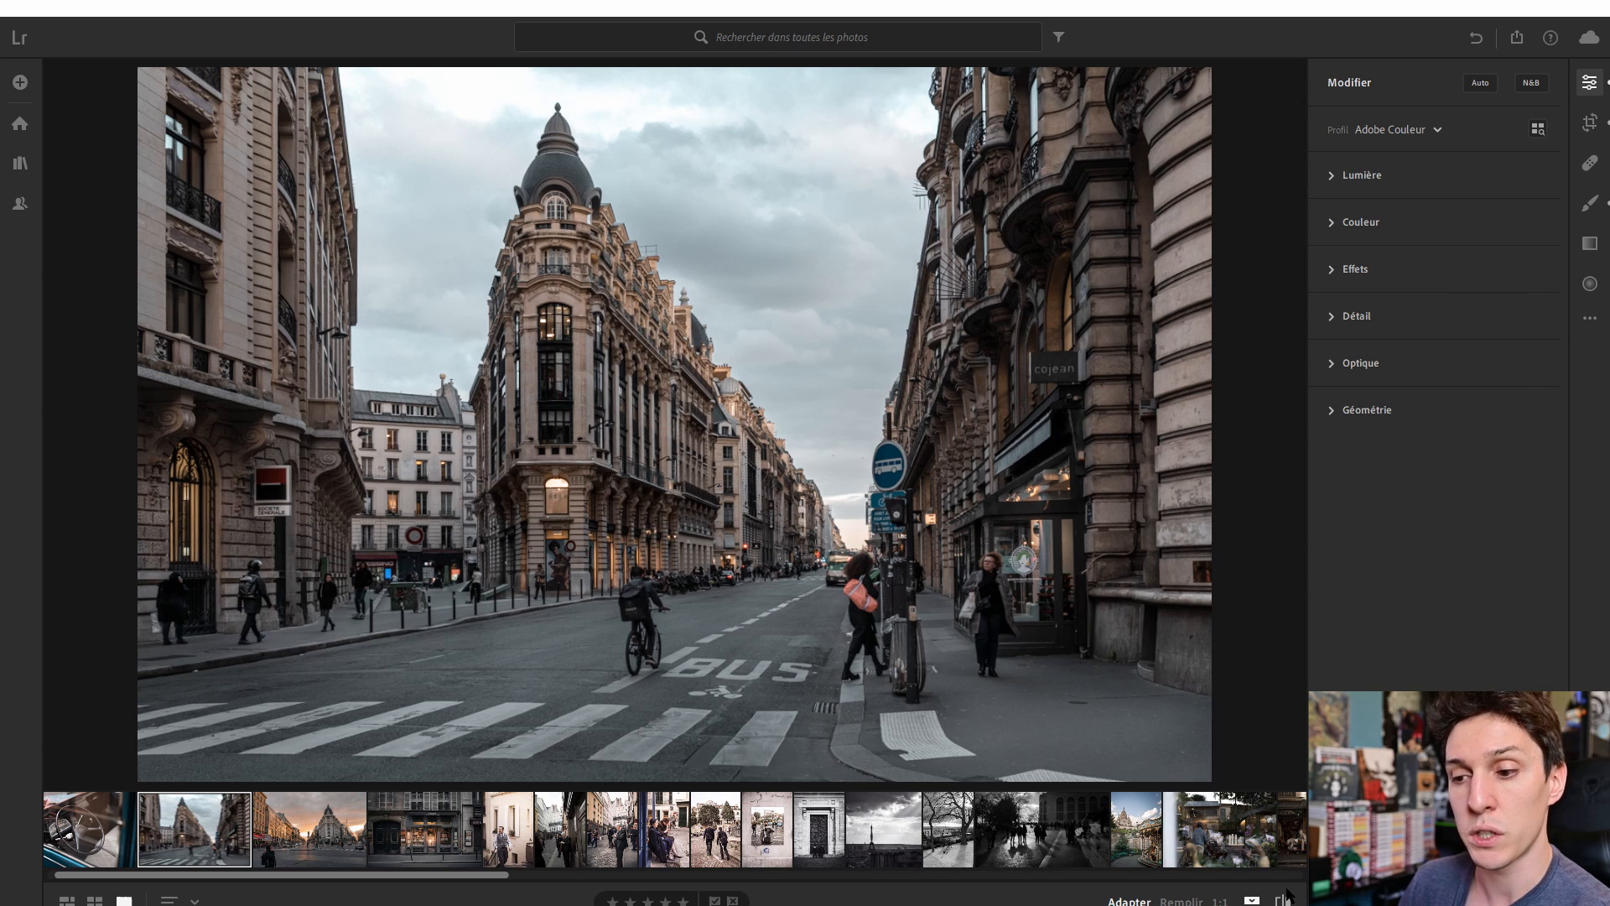
{"action": "left_click", "coordinate": [1286, 895]}
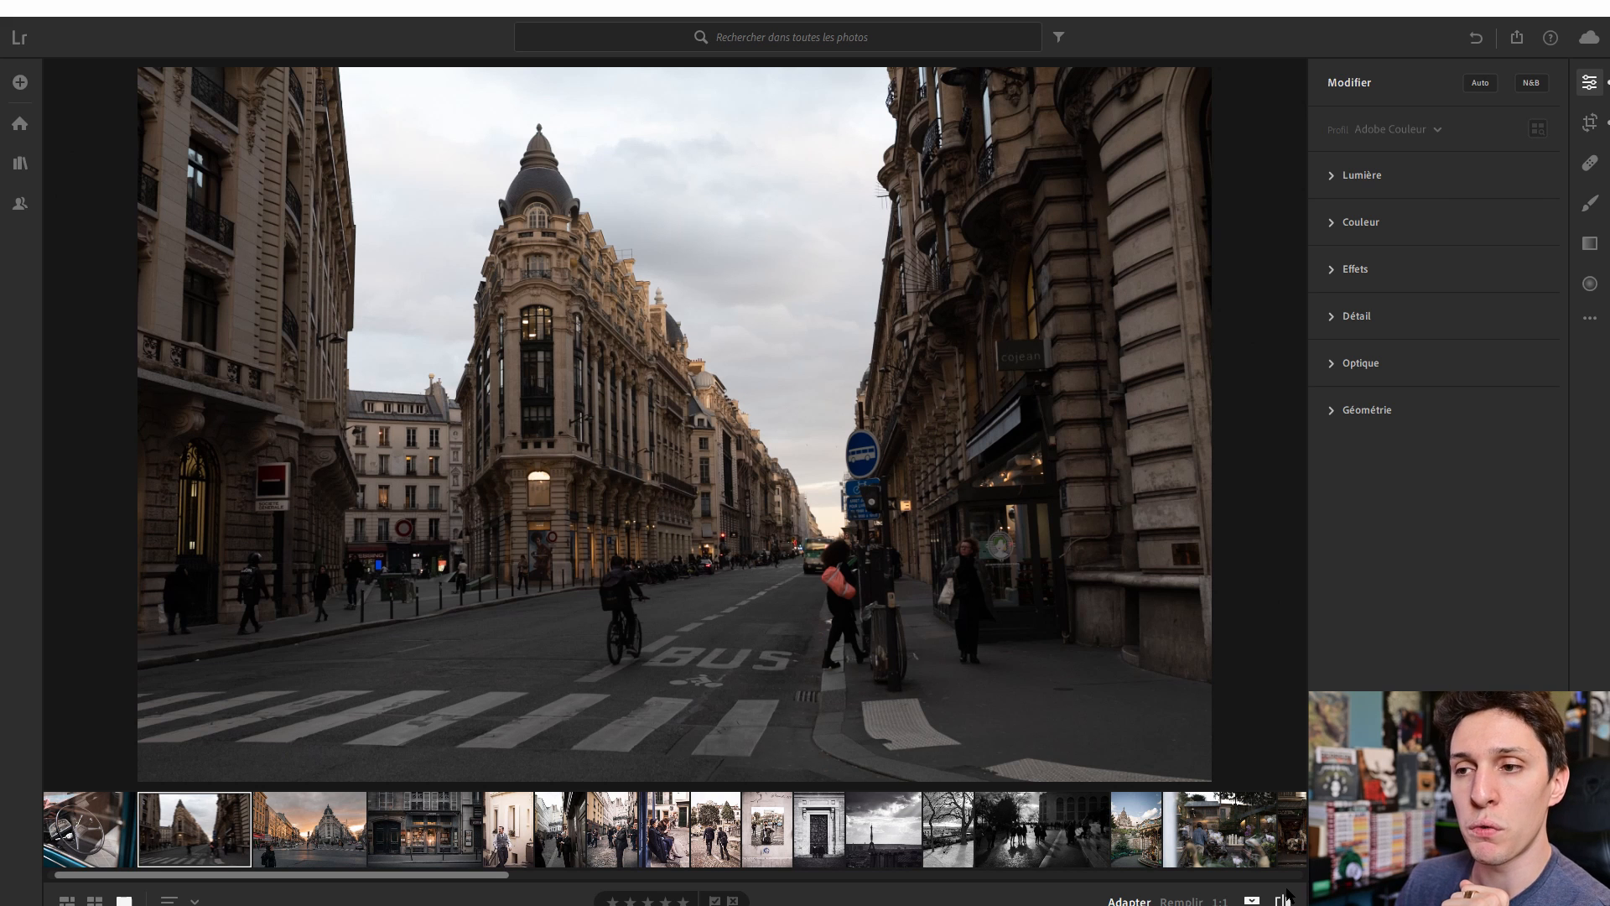
{"action": "left_click", "coordinate": [1285, 895]}
{"action": "left_click", "coordinate": [1286, 896]}
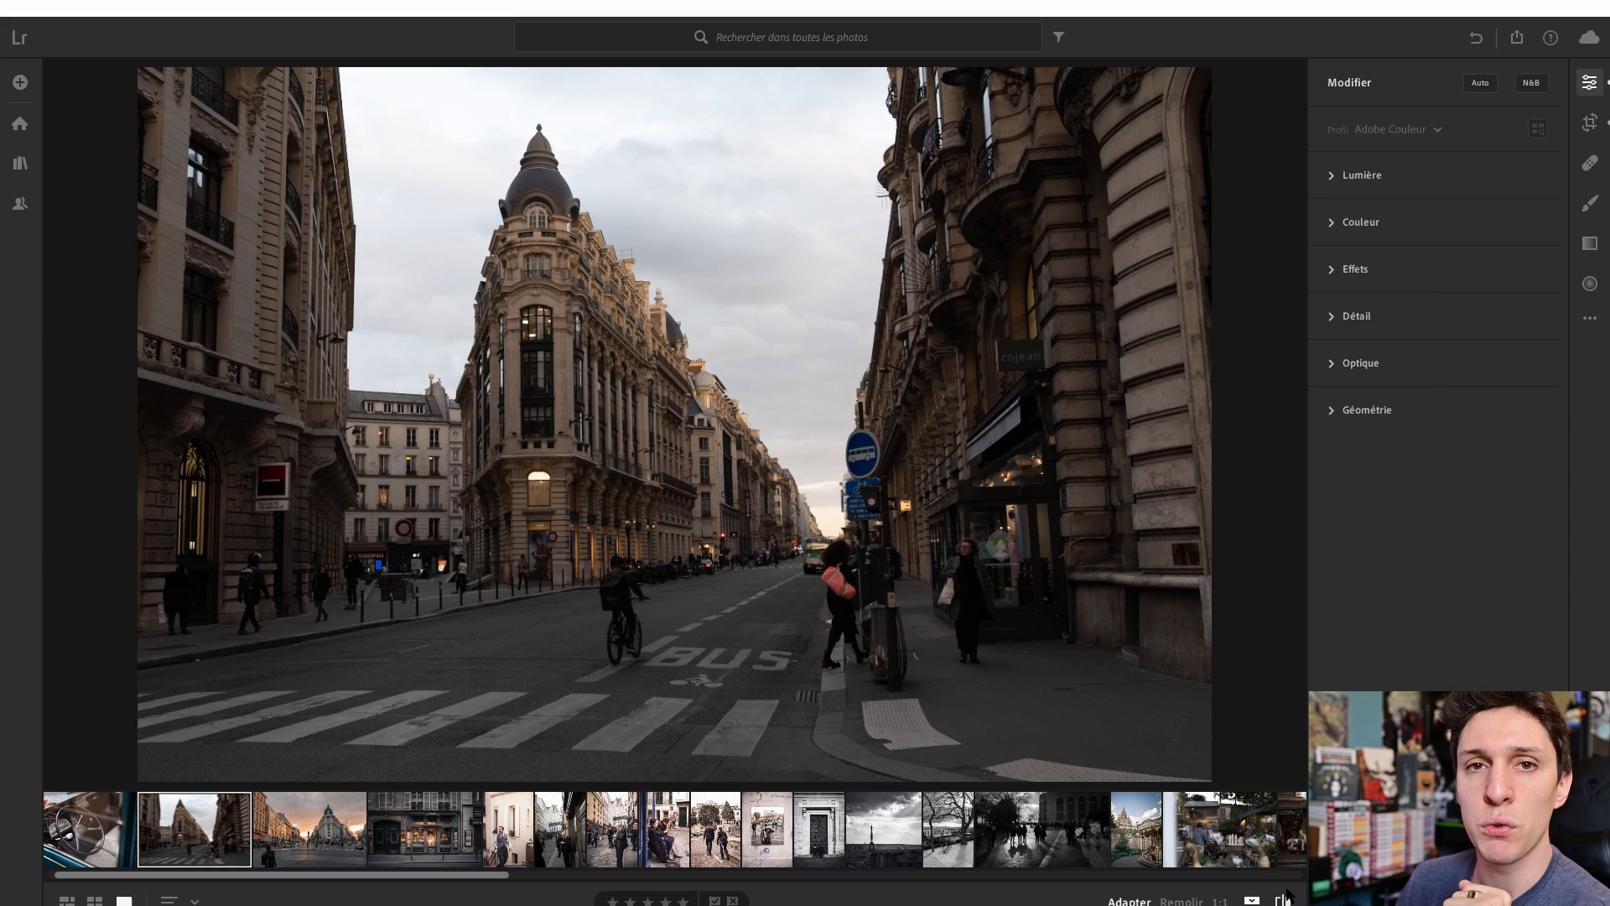
{"action": "left_click", "coordinate": [1285, 895]}
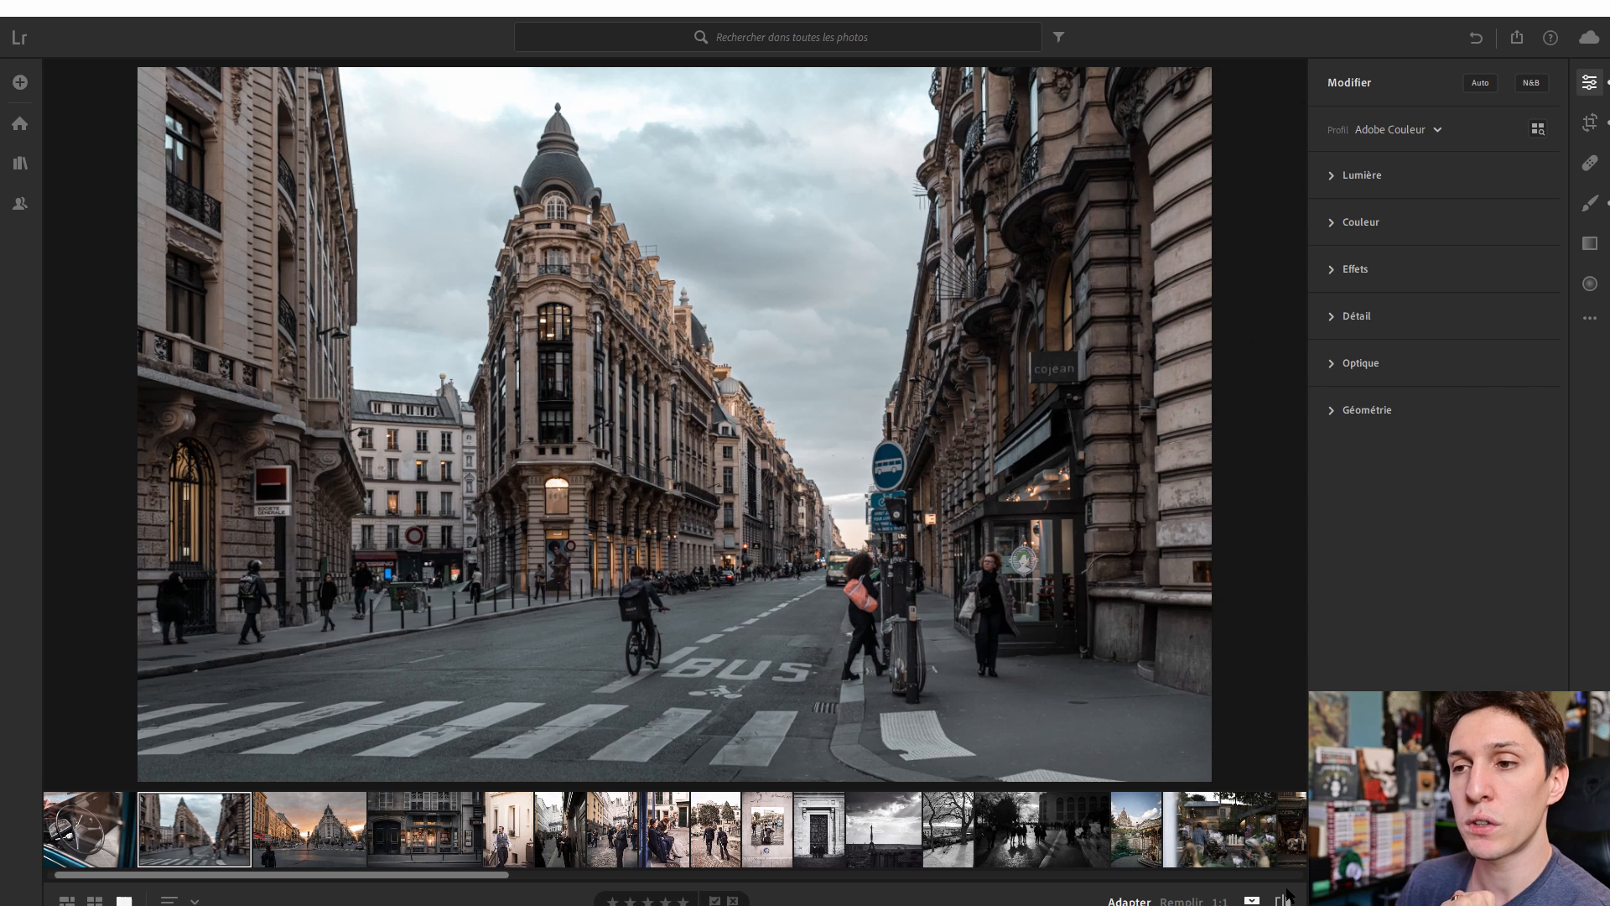
{"action": "left_click", "coordinate": [1285, 896]}
{"action": "left_click", "coordinate": [1286, 895]}
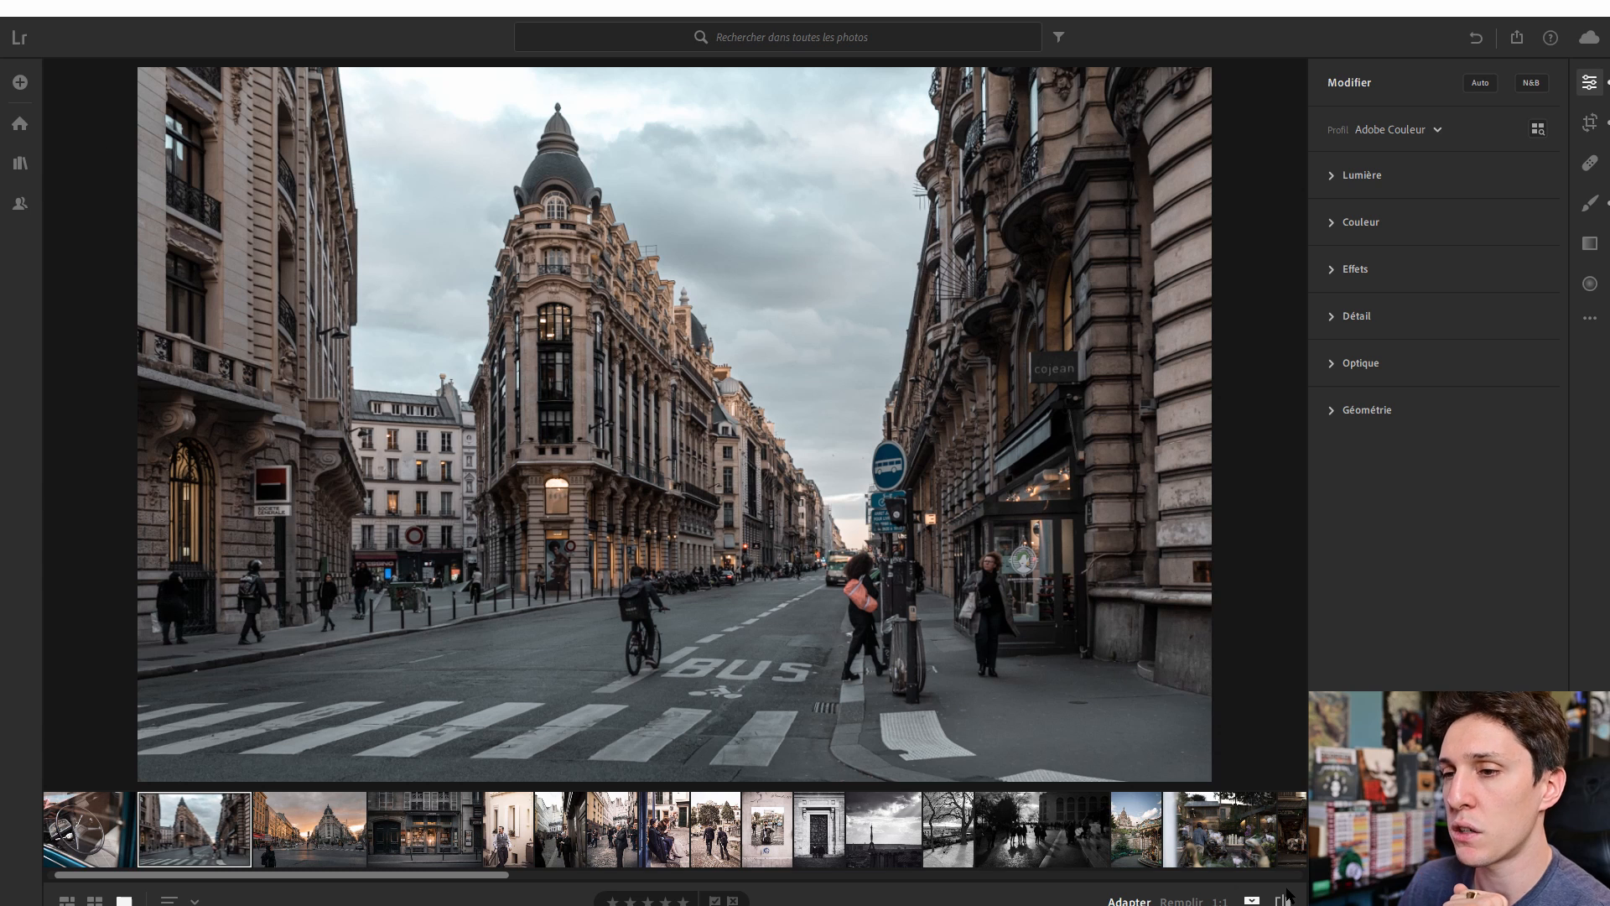
Paint a brush mask with Température +16 over the façade of the central corner building.
{"action": "left_click", "coordinate": [1590, 162]}
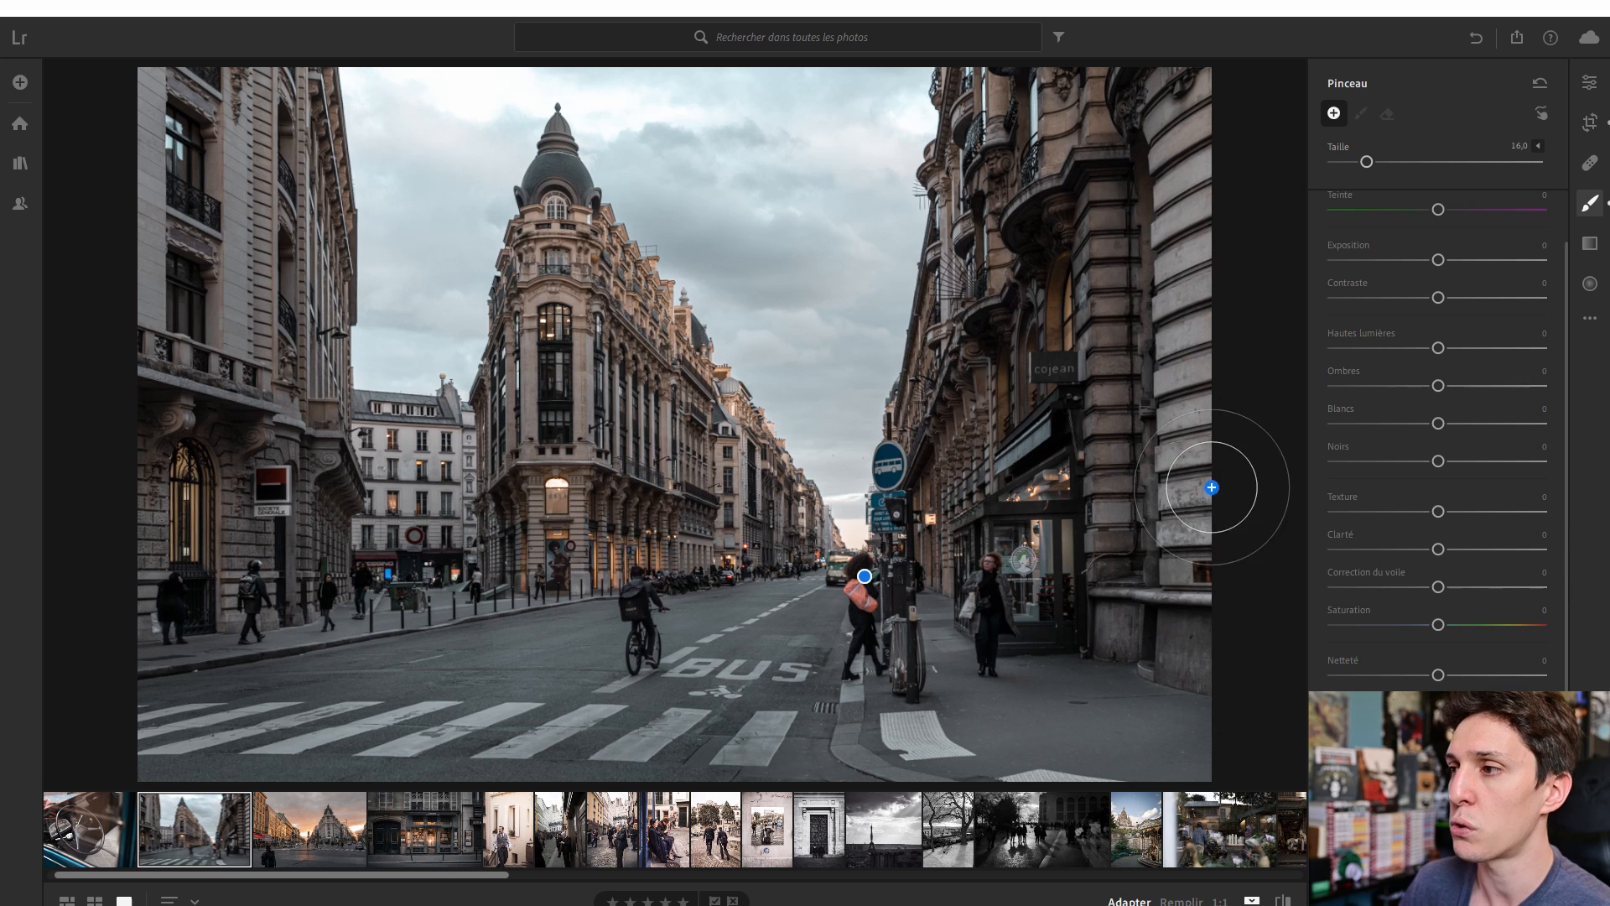
{"action": "scroll", "coordinate": [1437, 403], "scroll_direction": "up", "scroll_amount": 2}
{"action": "left_click_drag", "start_coordinate": [1439, 225], "coordinate": [1457, 220]}
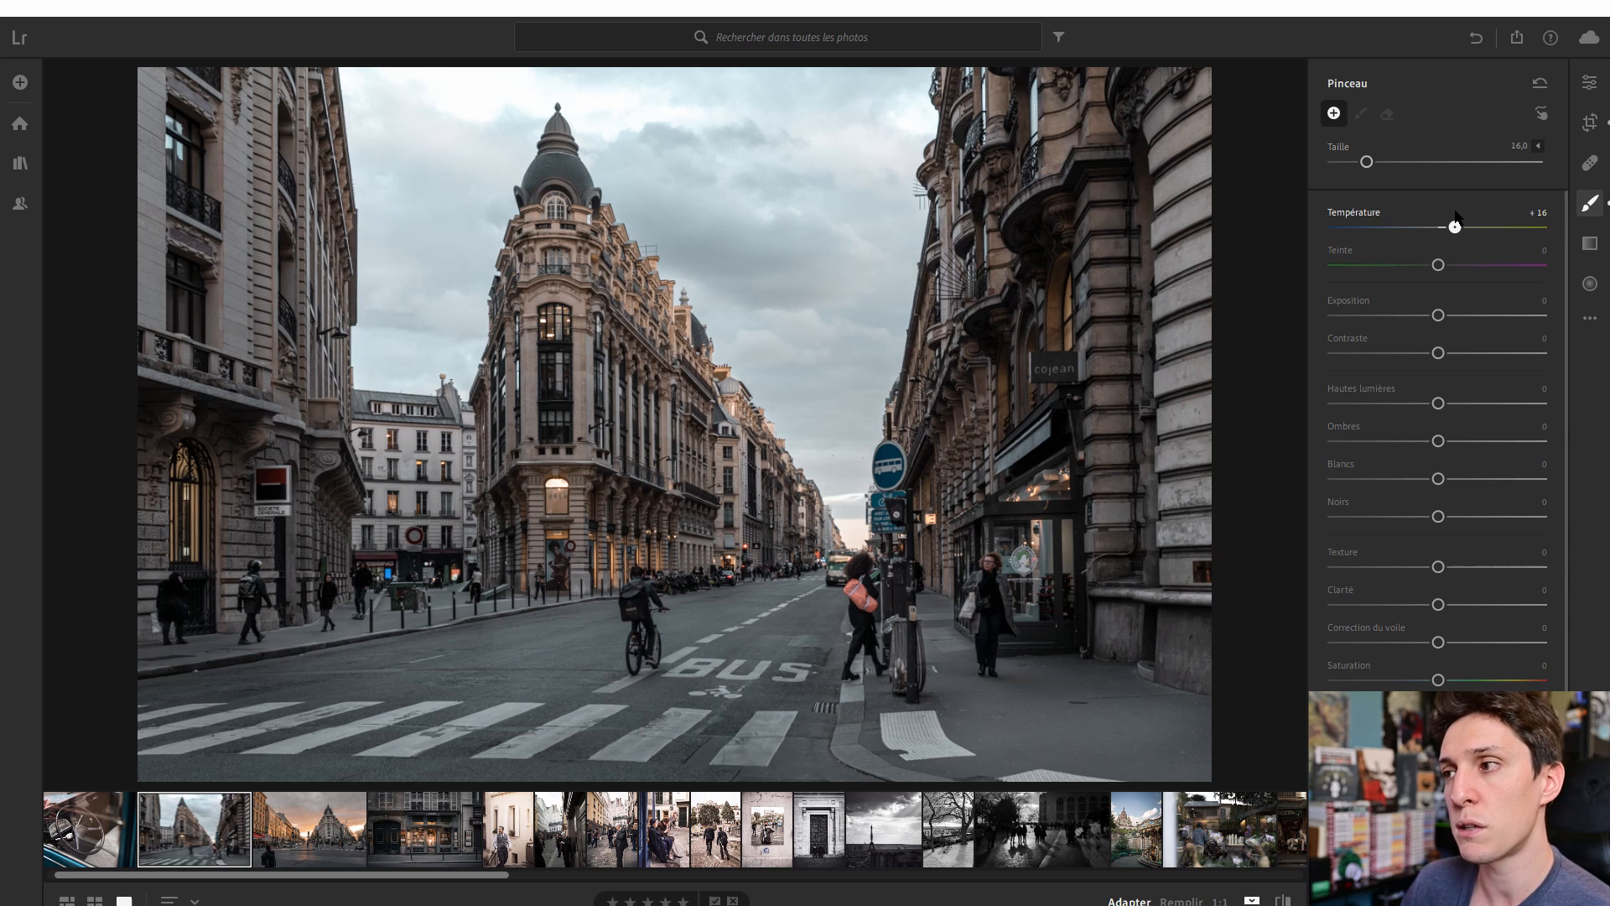
{"action": "scroll", "coordinate": [621, 315], "scroll_direction": "down", "scroll_amount": 3}
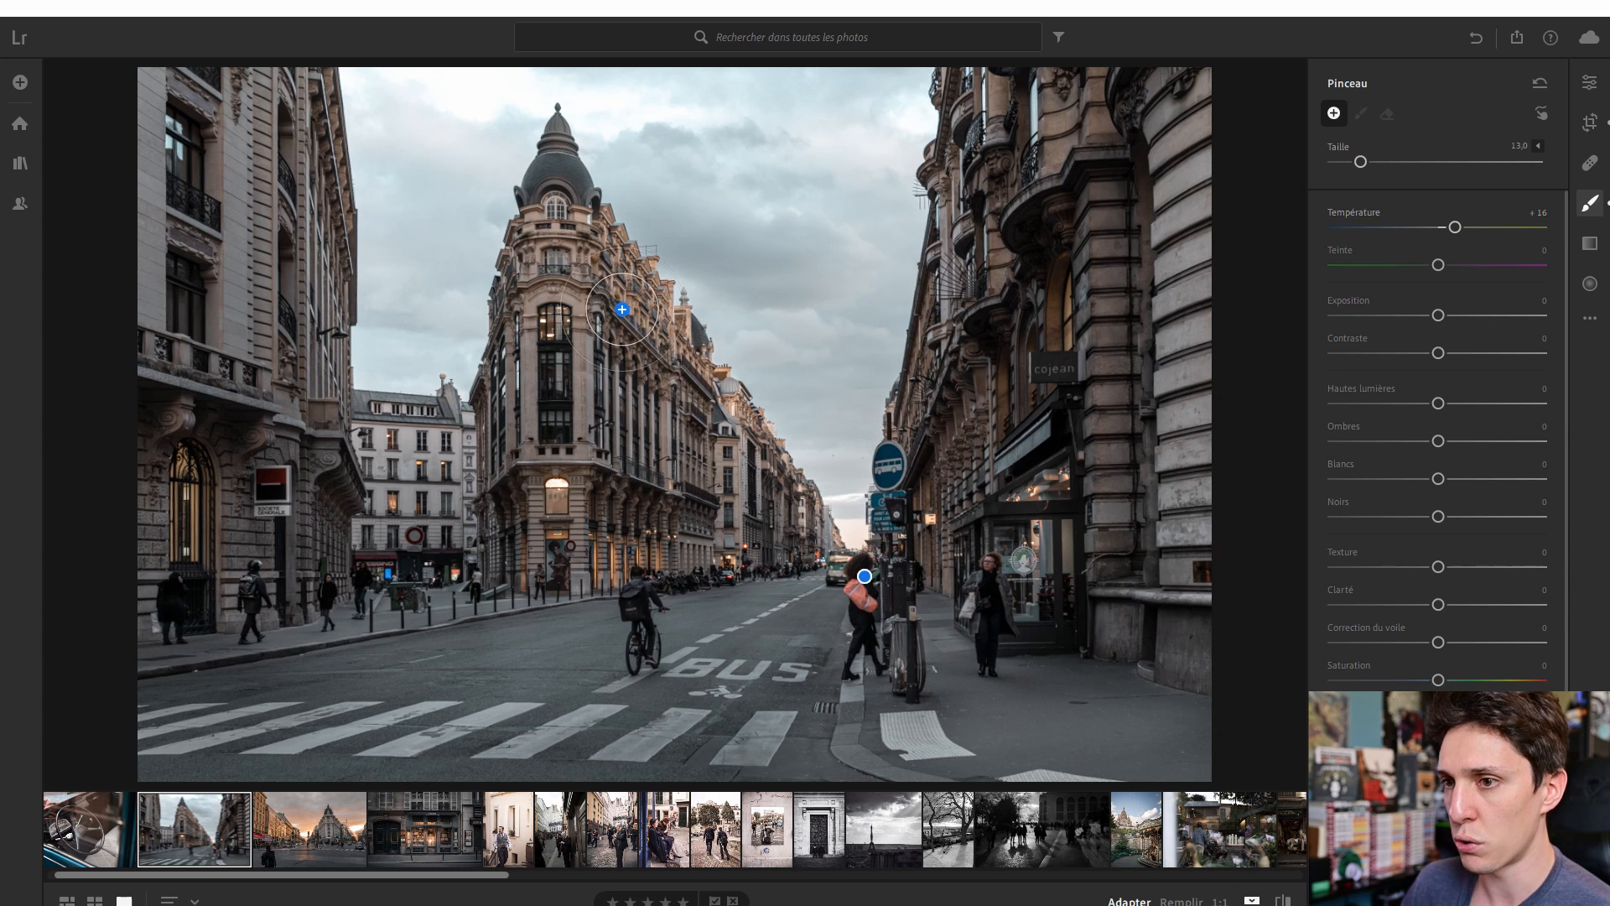
{"action": "mouse_move", "coordinate": [630, 532]}
{"action": "left_mouse_down"}
{"action": "mouse_move", "coordinate": [630, 319]}
{"action": "mouse_move", "coordinate": [569, 463]}
{"action": "mouse_move", "coordinate": [577, 546]}
{"action": "mouse_move", "coordinate": [690, 449]}
{"action": "mouse_move", "coordinate": [681, 401]}
{"action": "mouse_move", "coordinate": [837, 551]}
{"action": "mouse_move", "coordinate": [626, 557]}
{"action": "mouse_move", "coordinate": [671, 461]}
{"action": "left_mouse_up"}
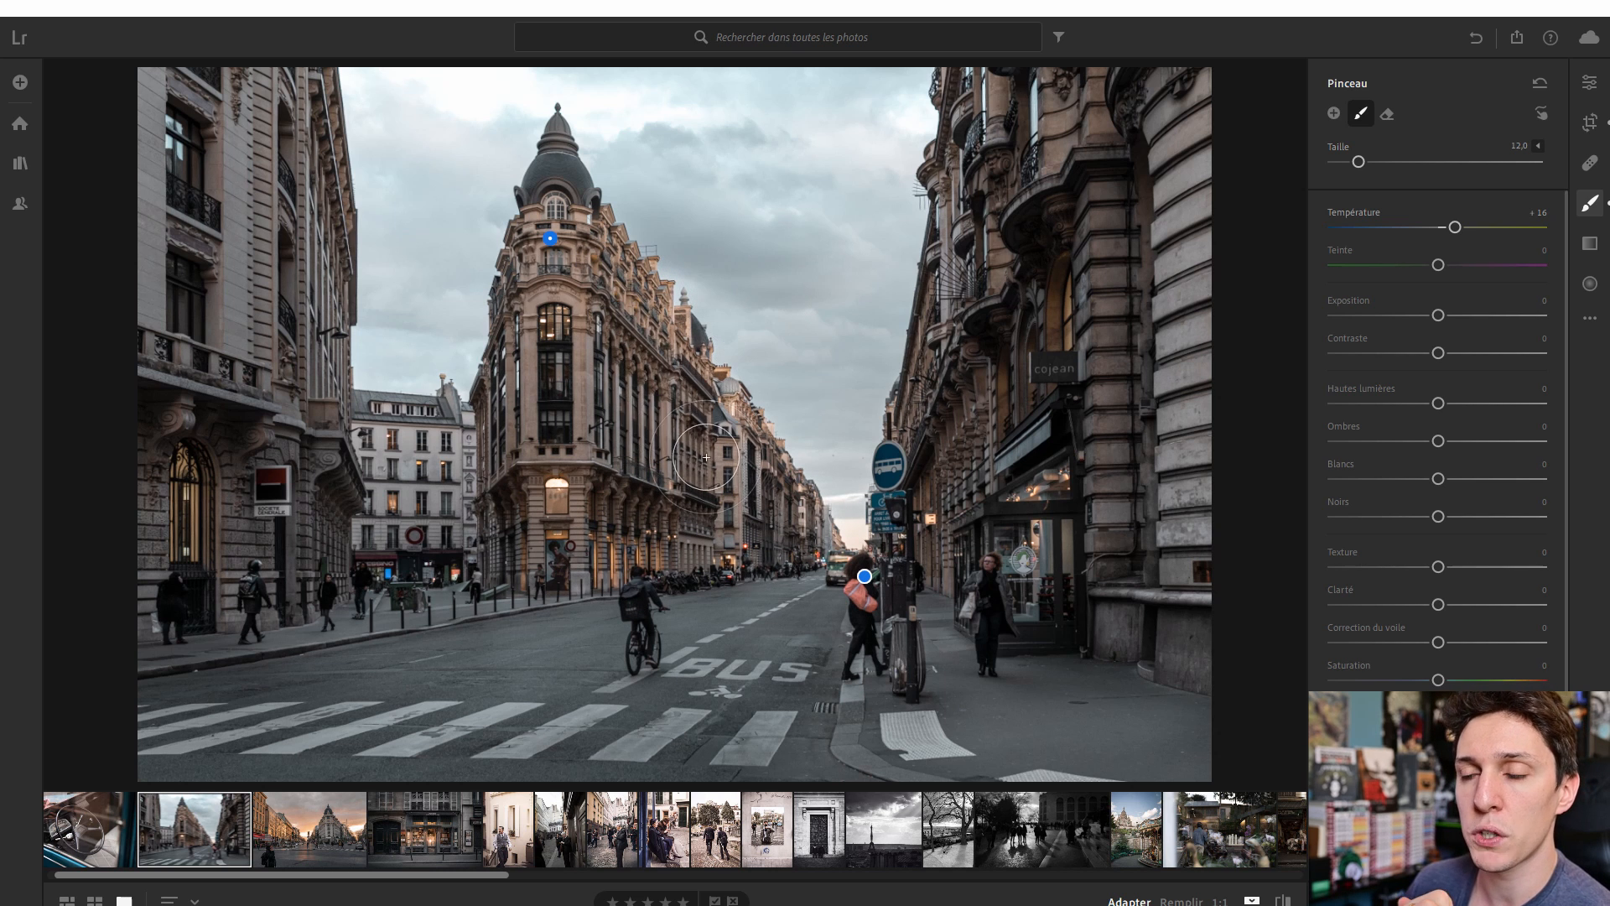
Reduce the brush size to 8 and raise the Noirs of the corner building's mask.
{"action": "key", "text": "bracketleft"}
{"action": "key", "text": "bracketleft"}
{"action": "key", "text": "bracketleft"}
{"action": "key", "text": "bracketleft"}
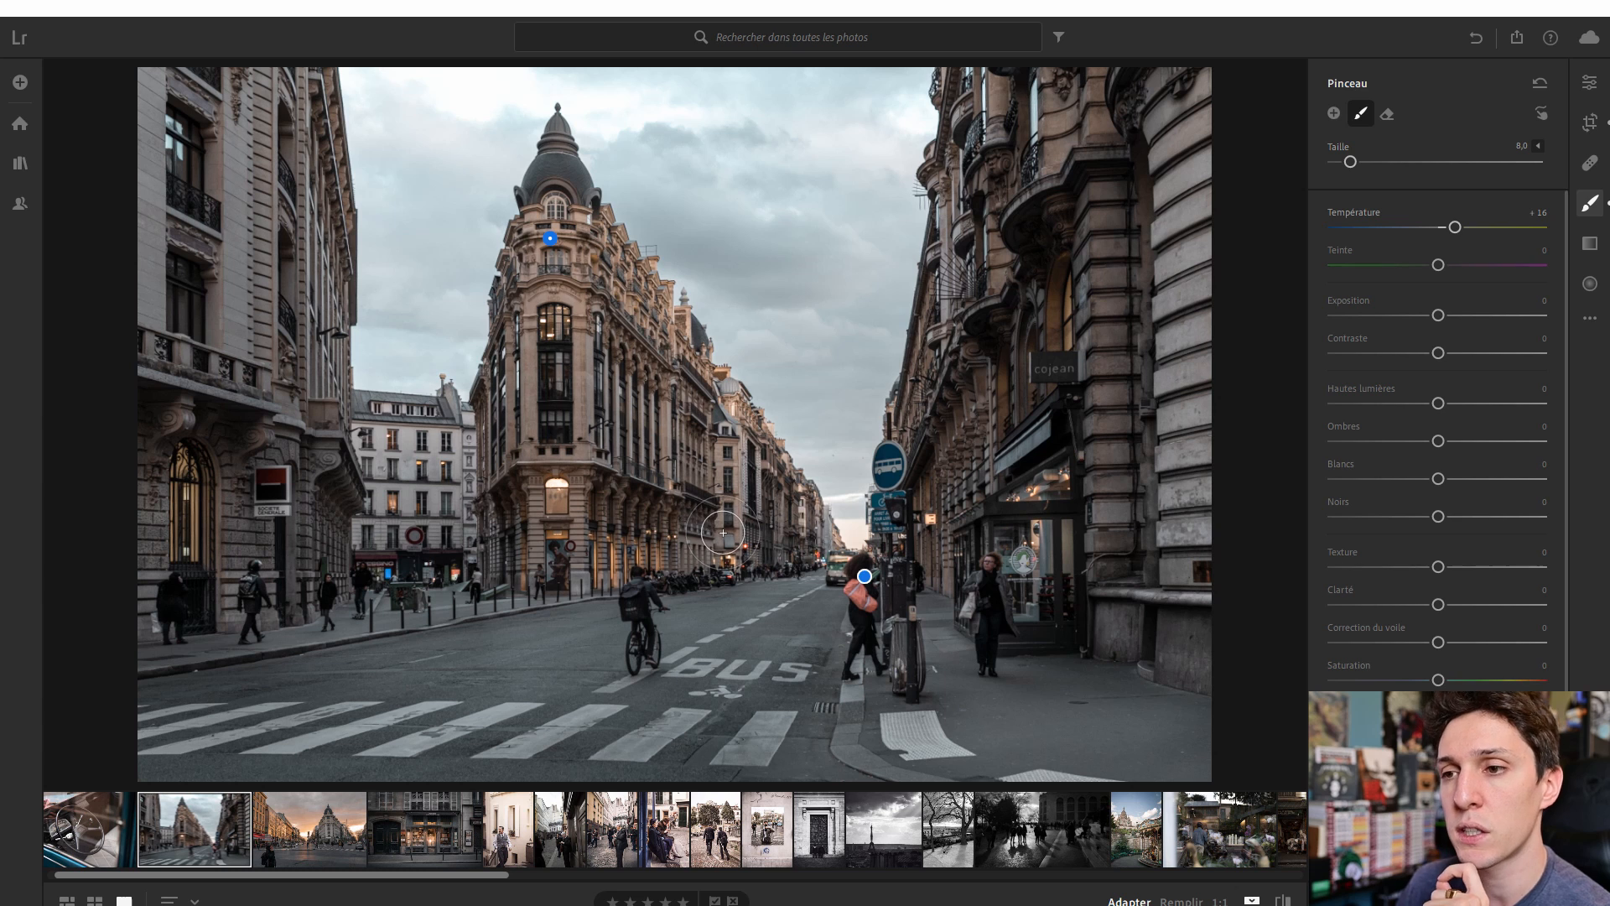
{"action": "left_click_drag", "start_coordinate": [1435, 501], "coordinate": [1472, 466]}
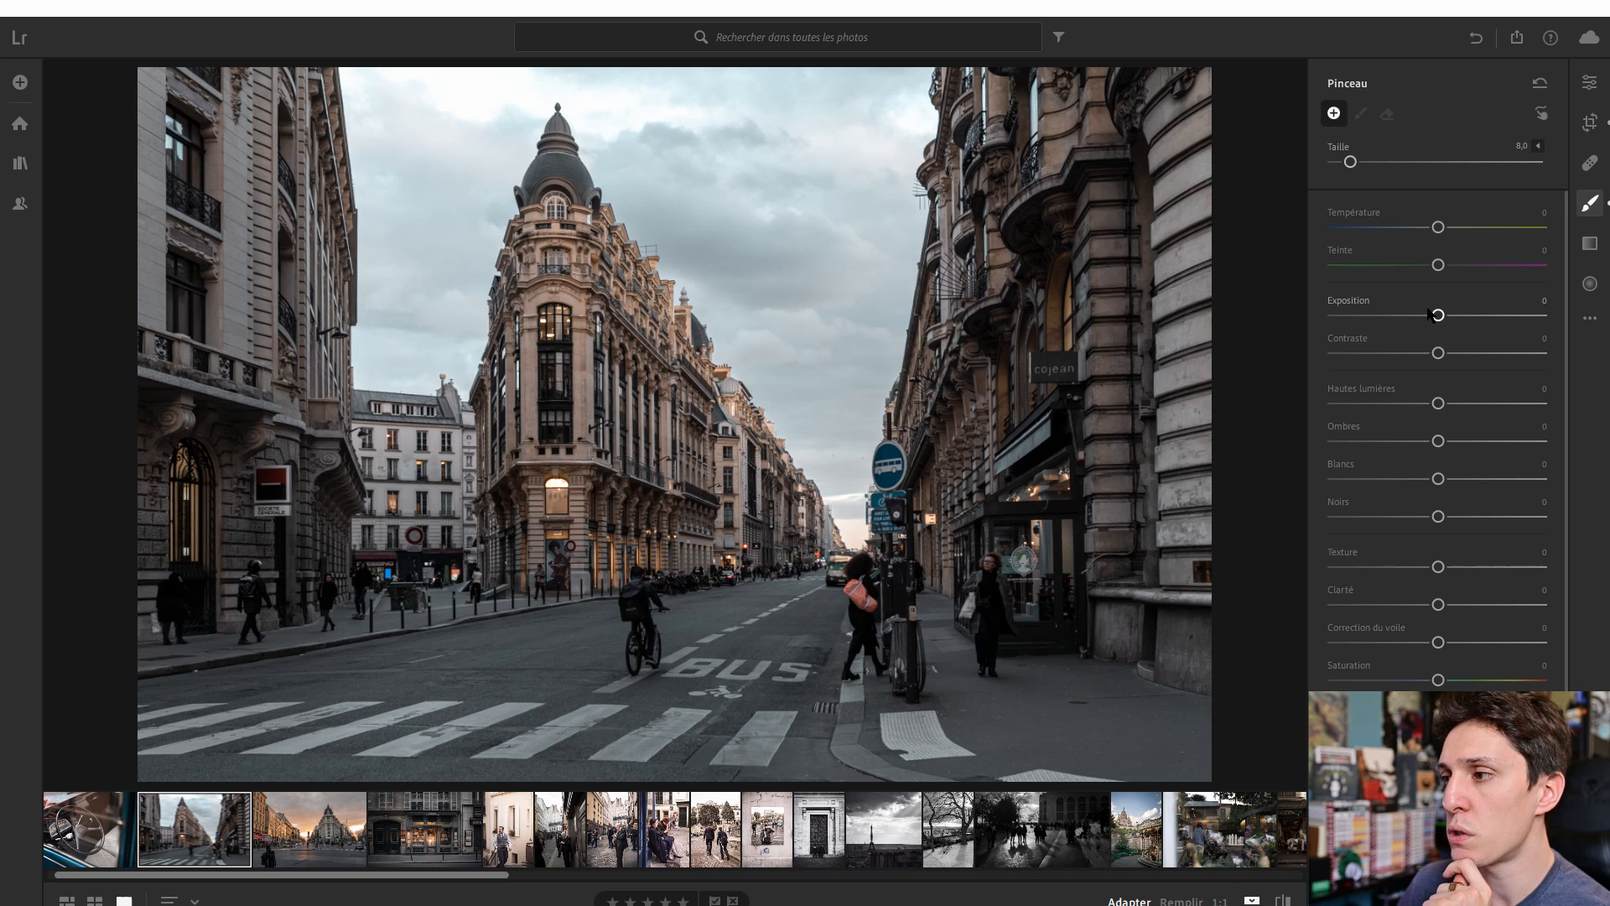
Paint a new size 13 brush mask over the sky with Exposition +0,40, Hautes lumières -29, Blancs +19 and Noirs -8.
{"action": "left_click_drag", "start_coordinate": [1428, 310], "coordinate": [1438, 307]}
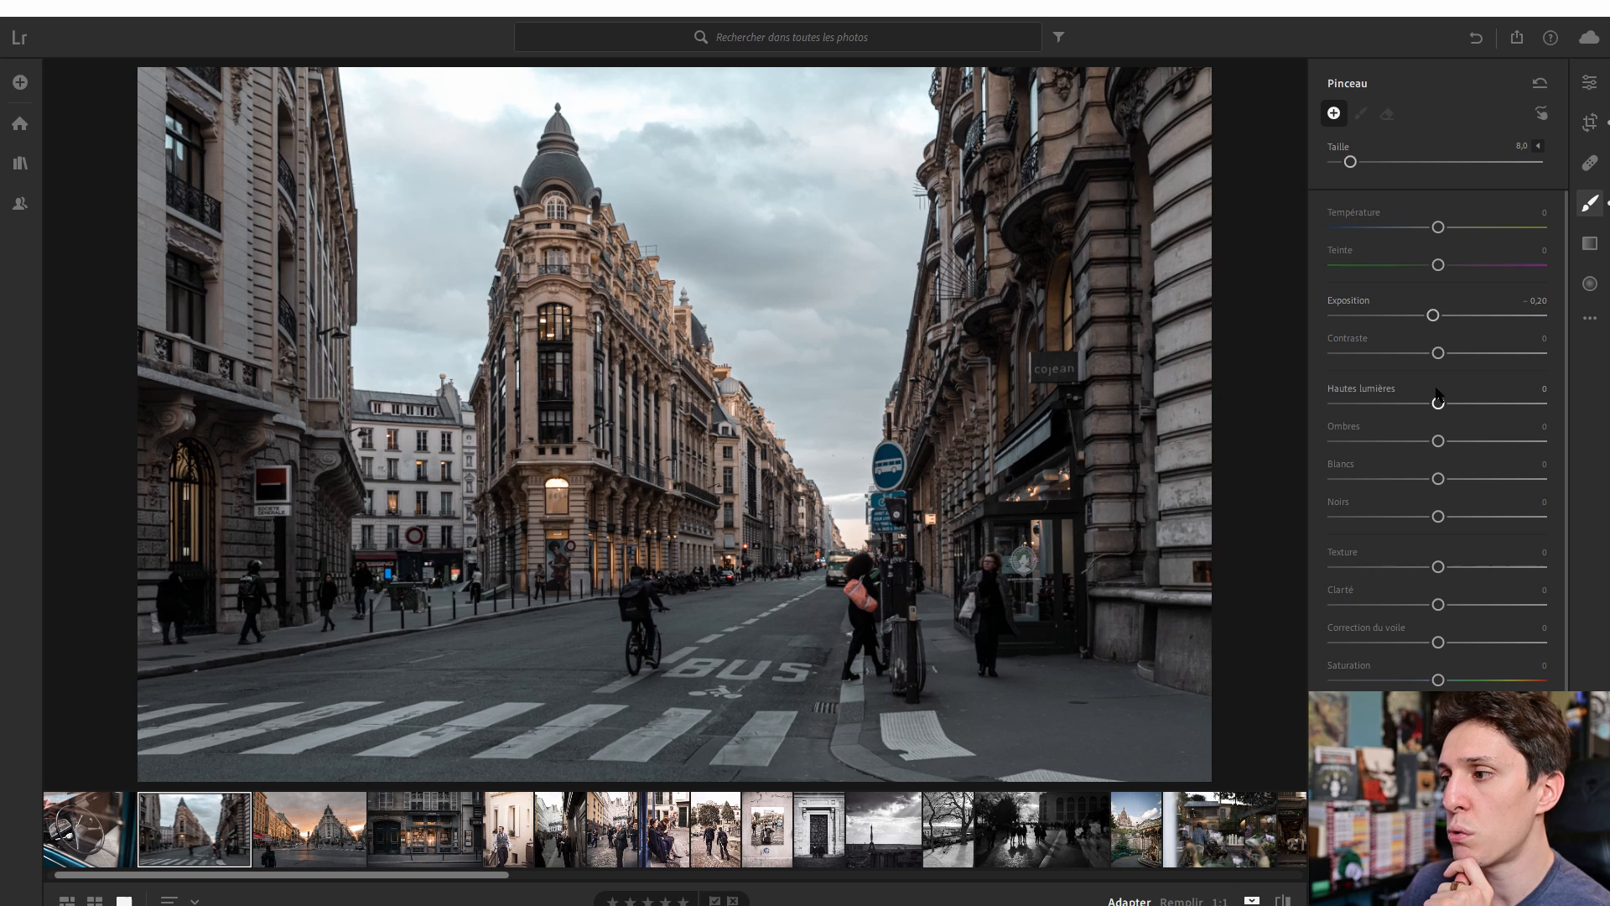
{"action": "left_click_drag", "start_coordinate": [1437, 401], "coordinate": [1412, 403]}
{"action": "scroll", "coordinate": [799, 258], "scroll_direction": "up", "scroll_amount": 5}
{"action": "mouse_move", "coordinate": [799, 259]}
{"action": "left_mouse_down"}
{"action": "mouse_move", "coordinate": [663, 144]}
{"action": "mouse_move", "coordinate": [849, 252]}
{"action": "mouse_move", "coordinate": [893, 481]}
{"action": "mouse_move", "coordinate": [470, 126]}
{"action": "mouse_move", "coordinate": [415, 209]}
{"action": "mouse_move", "coordinate": [537, 151]}
{"action": "mouse_move", "coordinate": [432, 336]}
{"action": "left_mouse_up"}
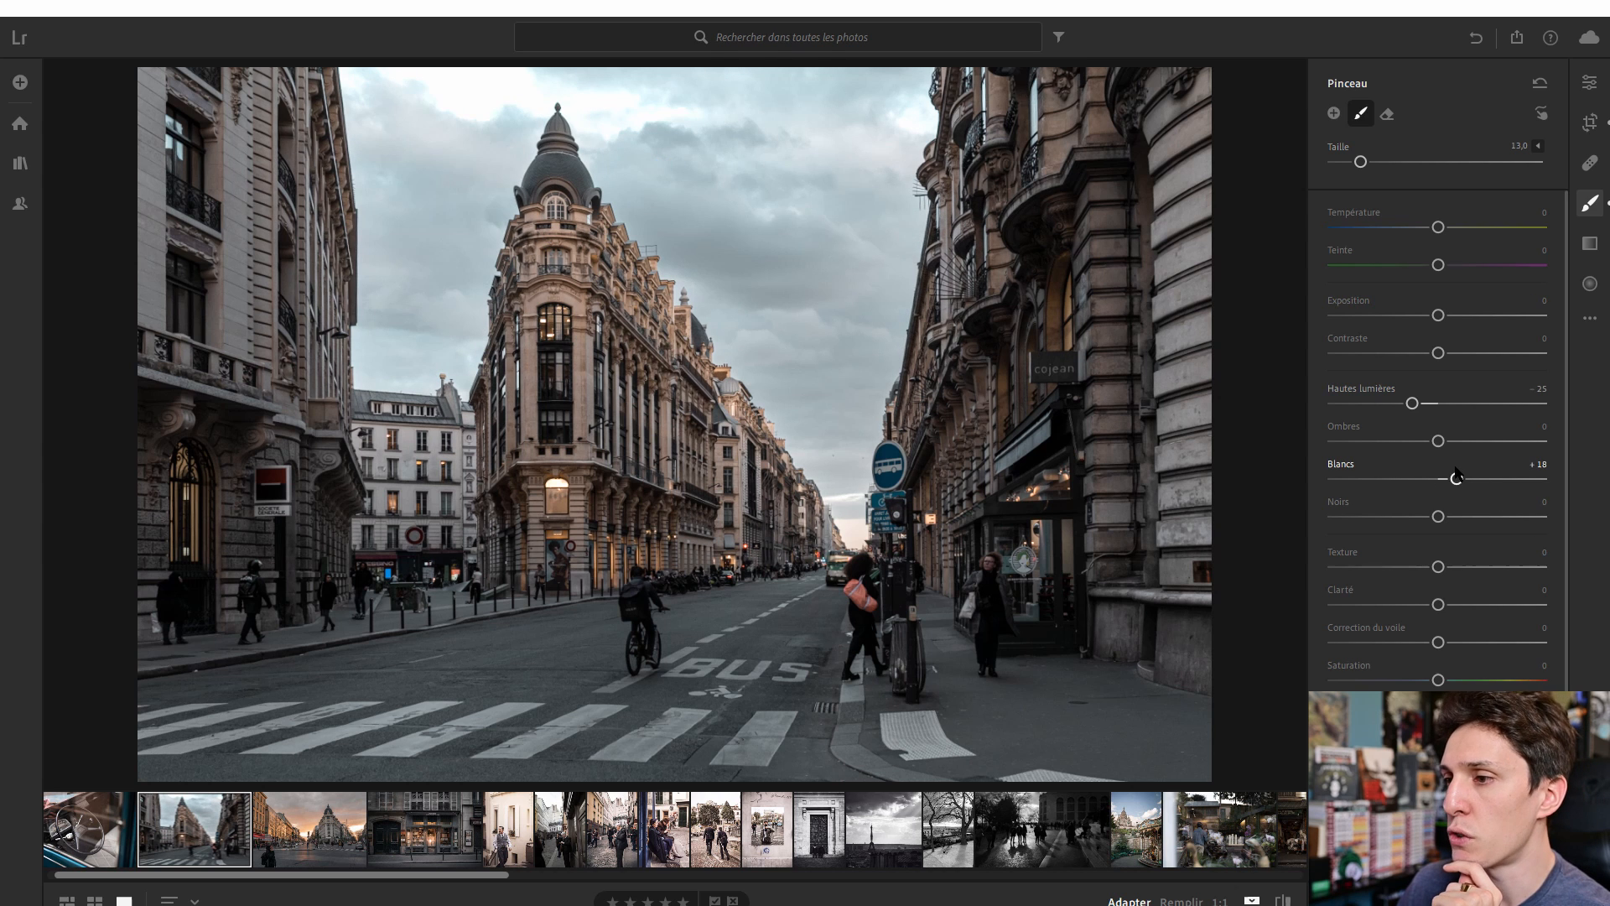
{"action": "mouse_move", "coordinate": [1457, 476]}
{"action": "left_mouse_down"}
{"action": "mouse_move", "coordinate": [1474, 471]}
{"action": "mouse_move", "coordinate": [1459, 472]}
{"action": "left_mouse_up"}
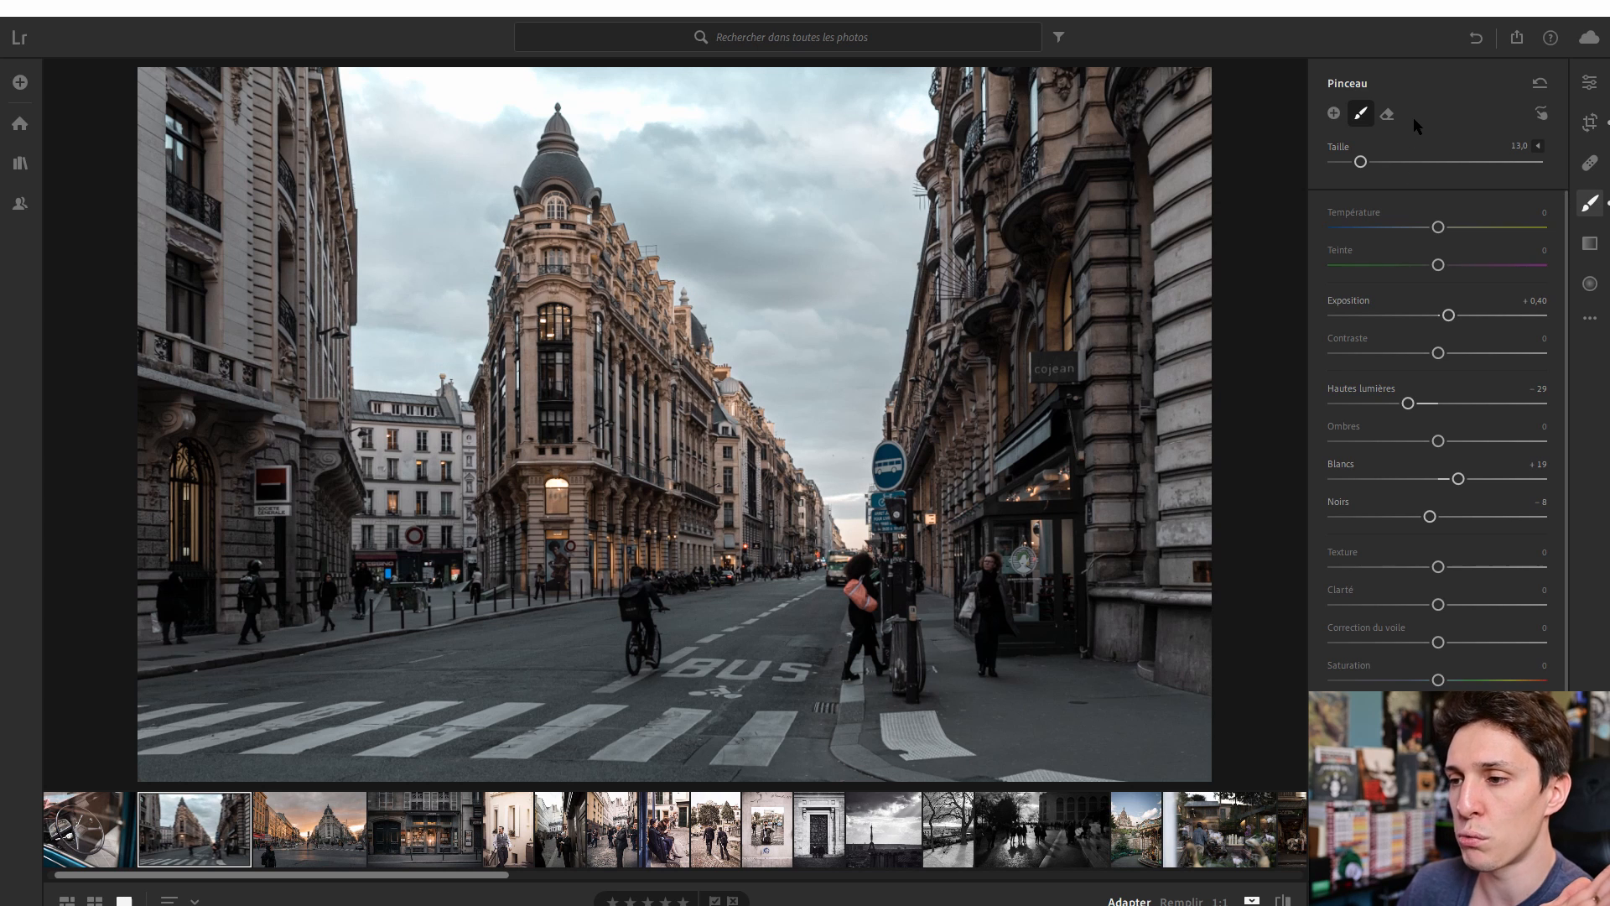
Add a linear gradient rising from the street toward the sky with Exposition -0,24 and Blancs +40.
{"action": "left_click", "coordinate": [1590, 242]}
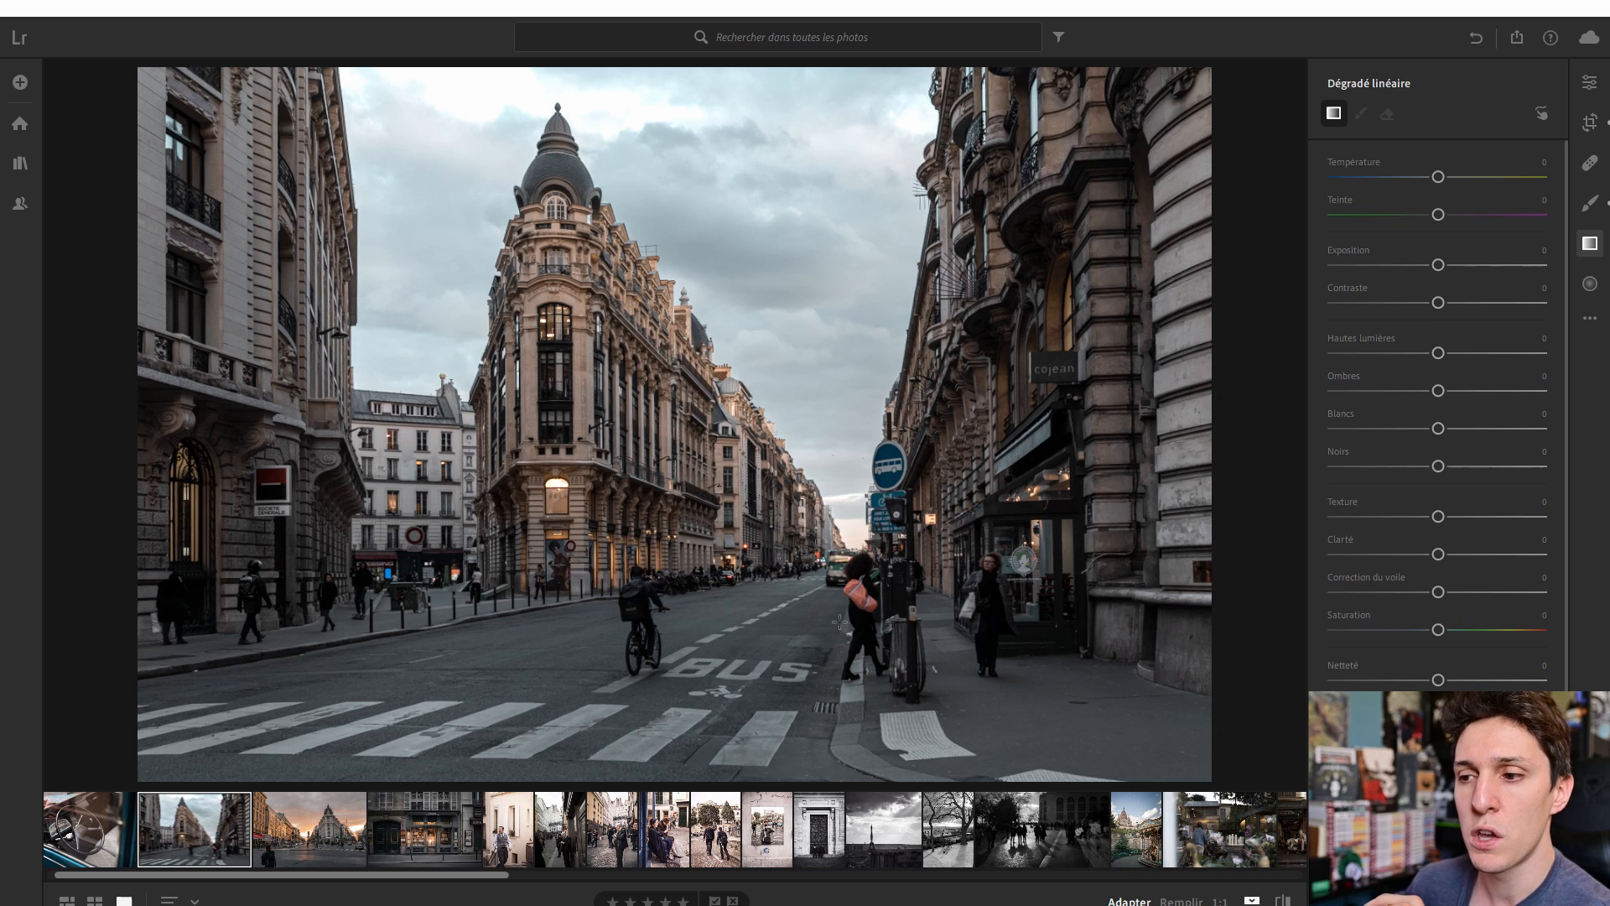
{"action": "left_click_drag", "start_coordinate": [795, 632], "coordinate": [738, 268]}
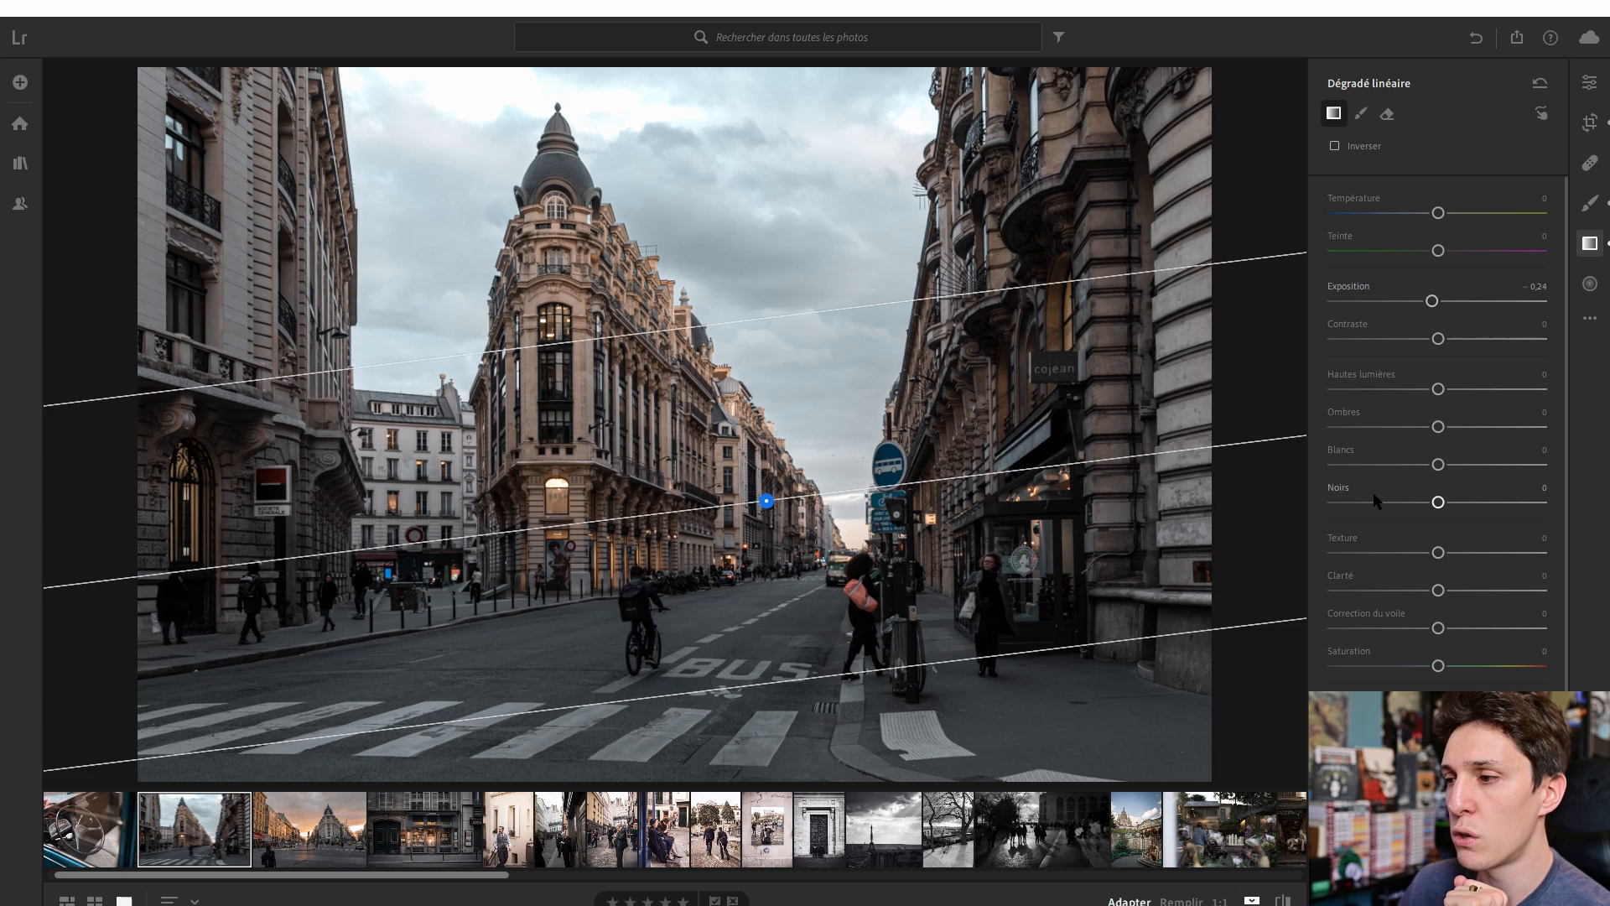
{"action": "left_click_drag", "start_coordinate": [1438, 447], "coordinate": [1483, 444]}
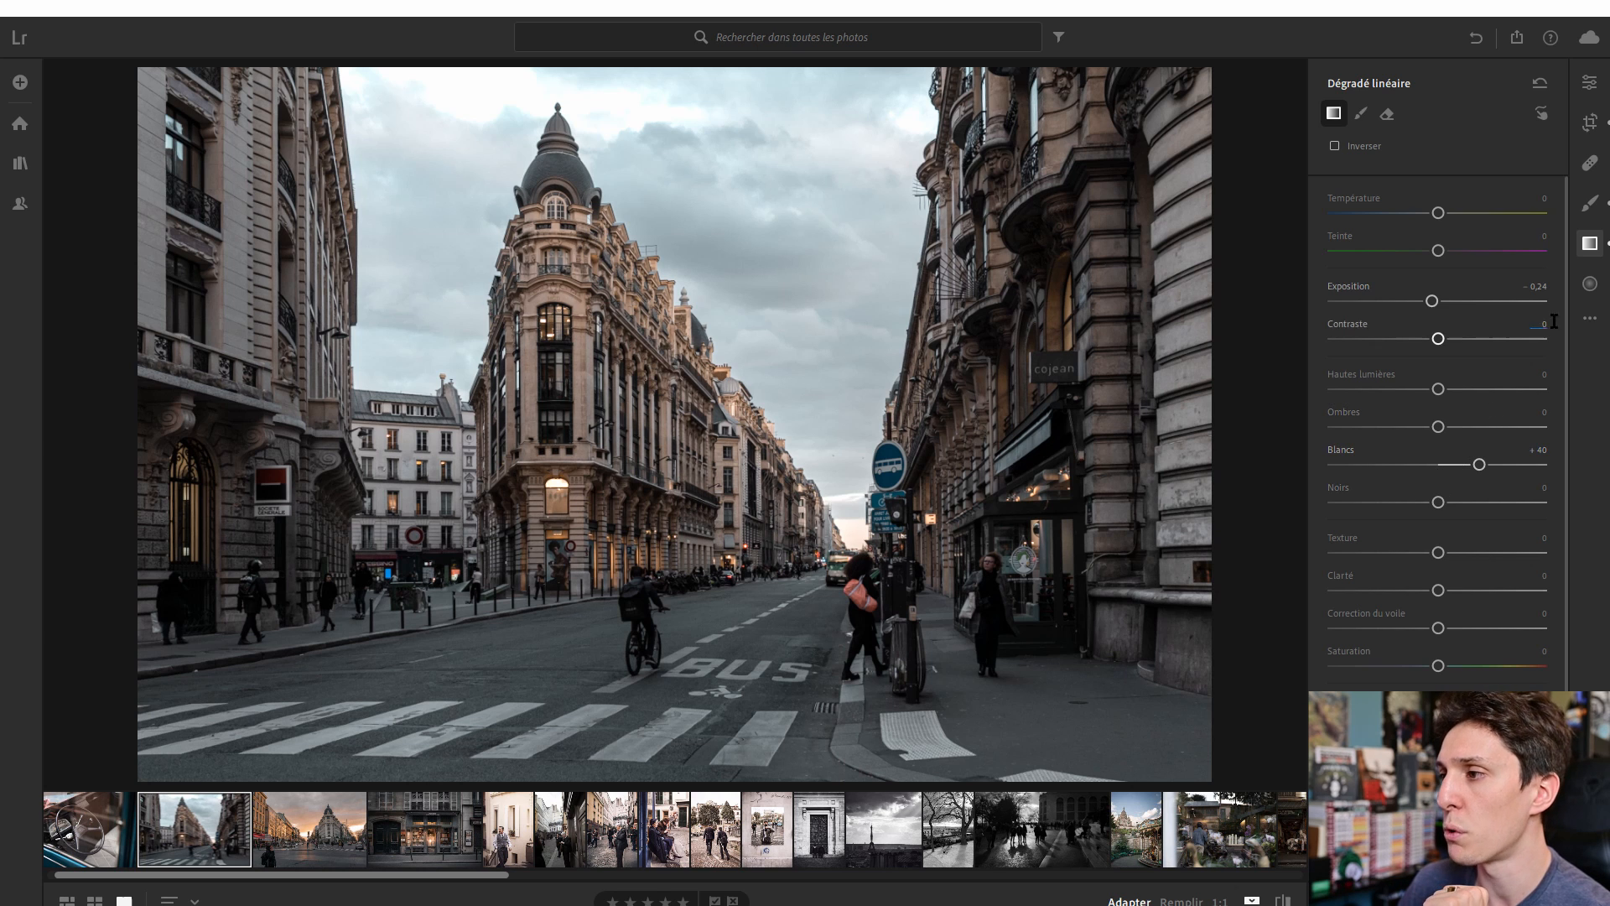
Draw a large radial gradient around the central corner building and reposition it over the façade.
{"action": "left_click", "coordinate": [1590, 282]}
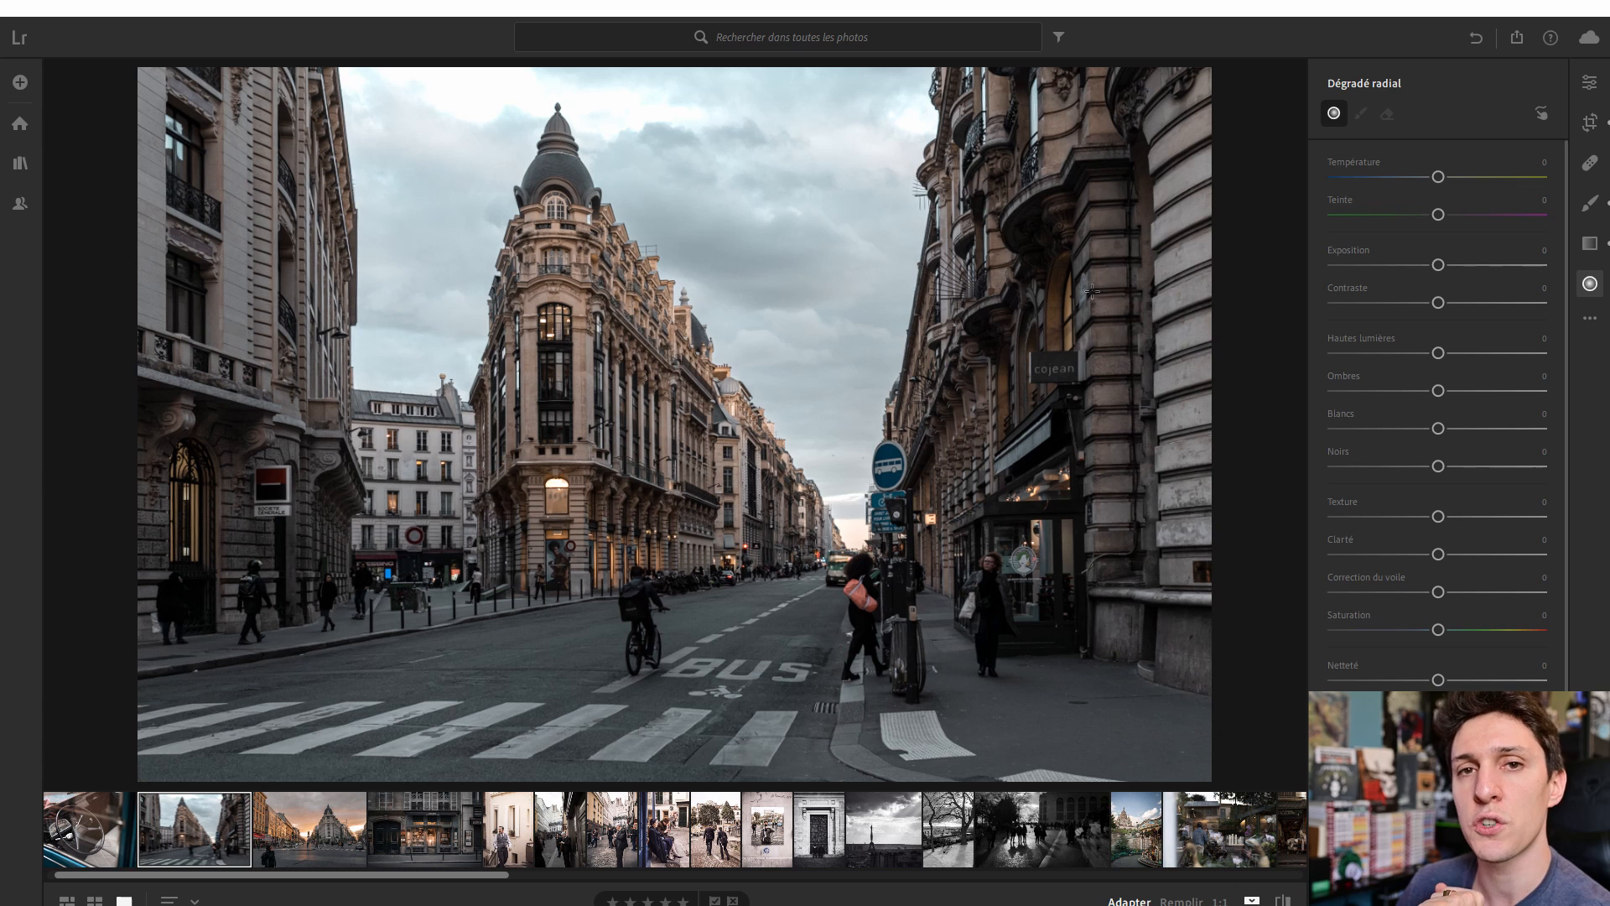
{"action": "left_click_drag", "start_coordinate": [585, 240], "coordinate": [1146, 635]}
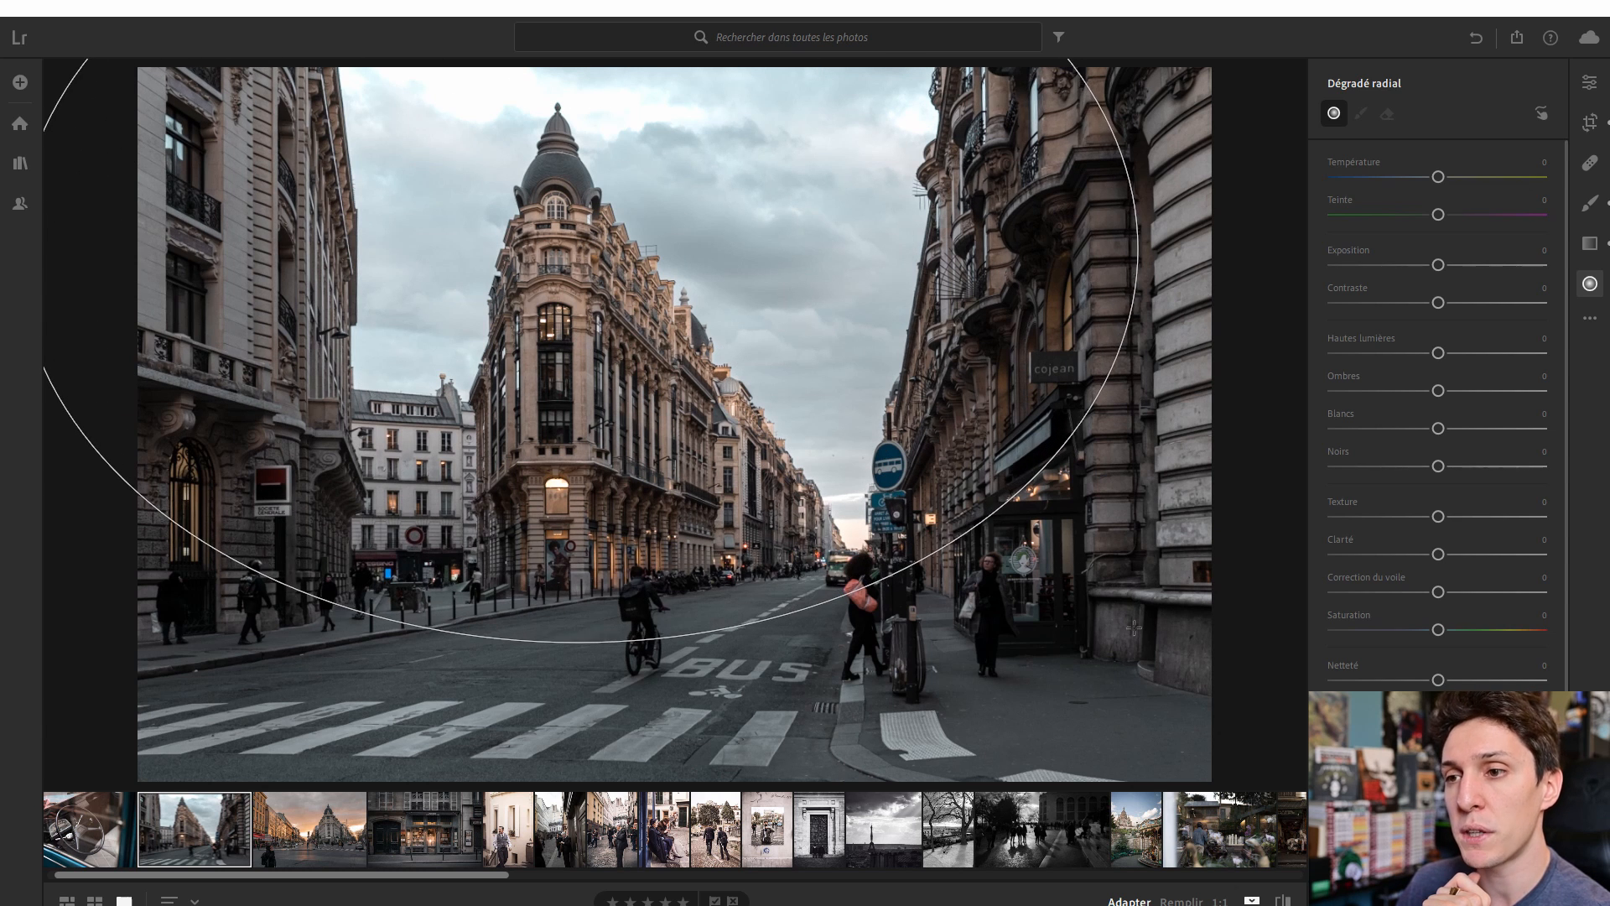
{"action": "left_click_drag", "start_coordinate": [633, 290], "coordinate": [663, 327]}
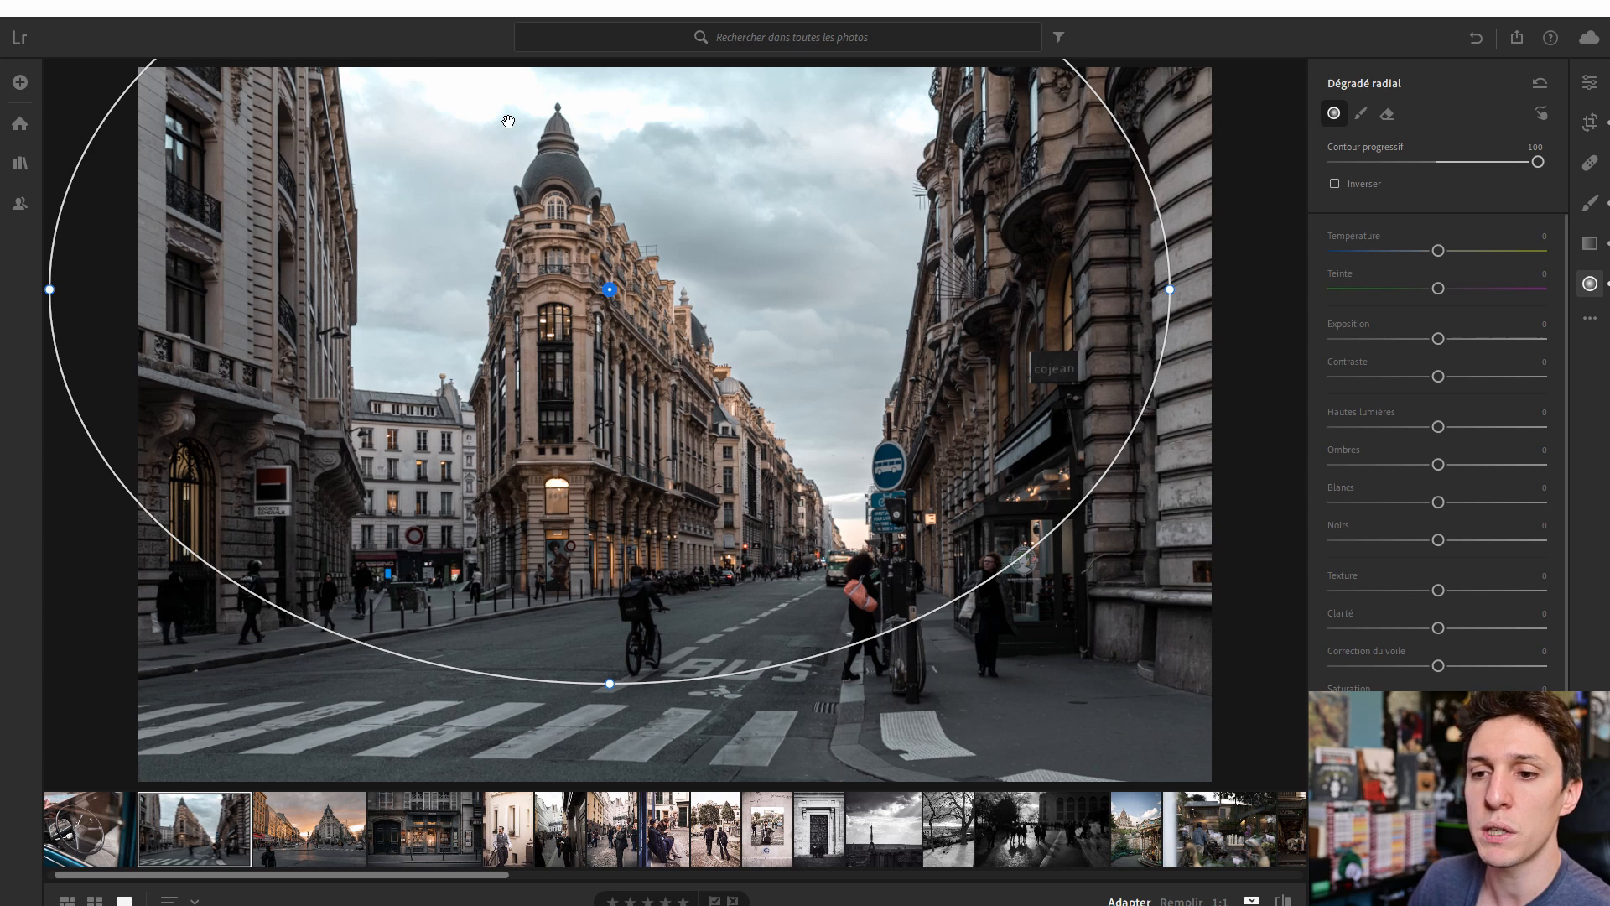
{"action": "left_click_drag", "start_coordinate": [586, 173], "coordinate": [582, 184]}
{"action": "left_click_drag", "start_coordinate": [621, 282], "coordinate": [621, 280]}
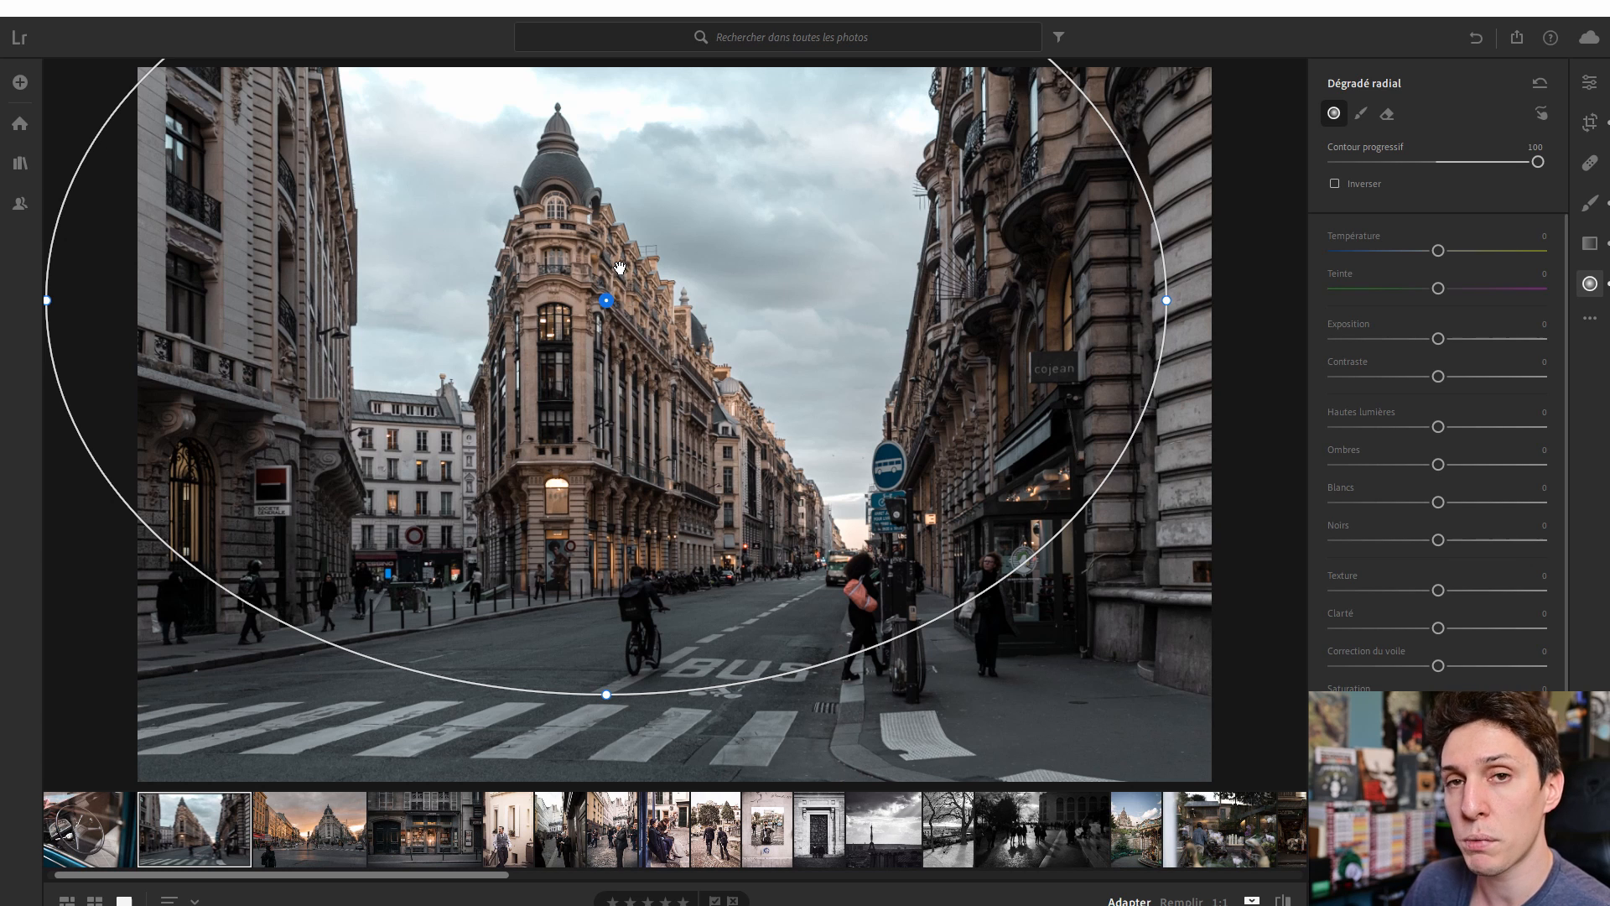
{"action": "left_click_drag", "start_coordinate": [619, 267], "coordinate": [618, 276]}
Enlarge the radial gradient, invert it and set its Exposition to -0,44 to darken the photo's edges.
{"action": "left_click_drag", "start_coordinate": [1179, 298], "coordinate": [1204, 299]}
{"action": "left_click_drag", "start_coordinate": [620, 703], "coordinate": [622, 720]}
{"action": "left_click_drag", "start_coordinate": [1183, 301], "coordinate": [1187, 302]}
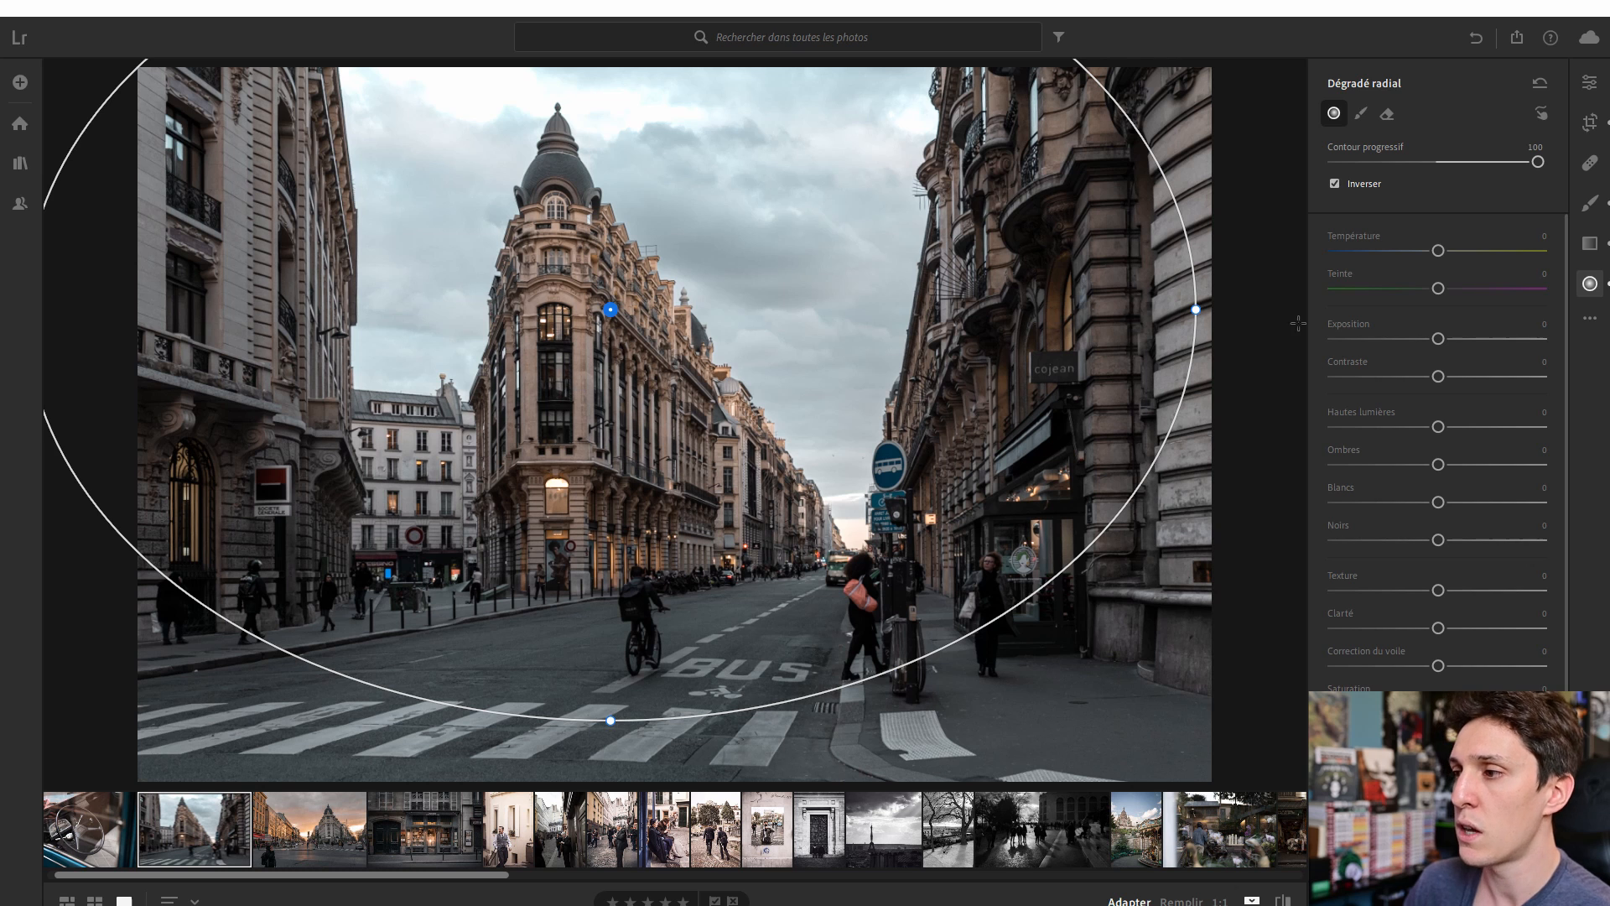
{"action": "left_click_drag", "start_coordinate": [1438, 338], "coordinate": [1429, 324]}
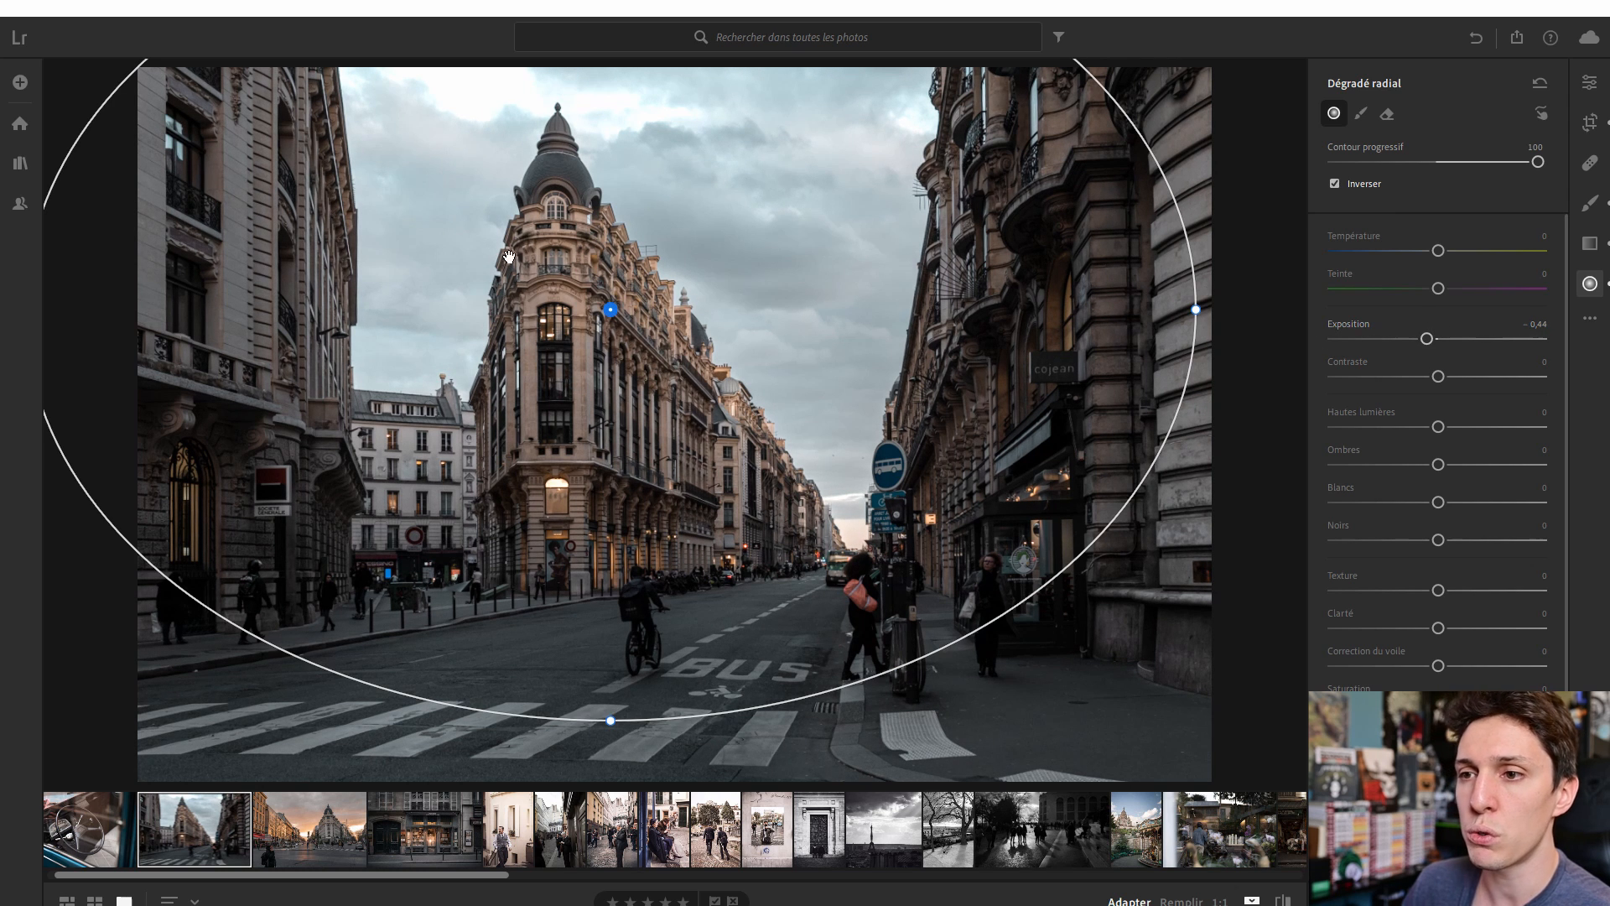
{"action": "left_click_drag", "start_coordinate": [617, 294], "coordinate": [613, 302]}
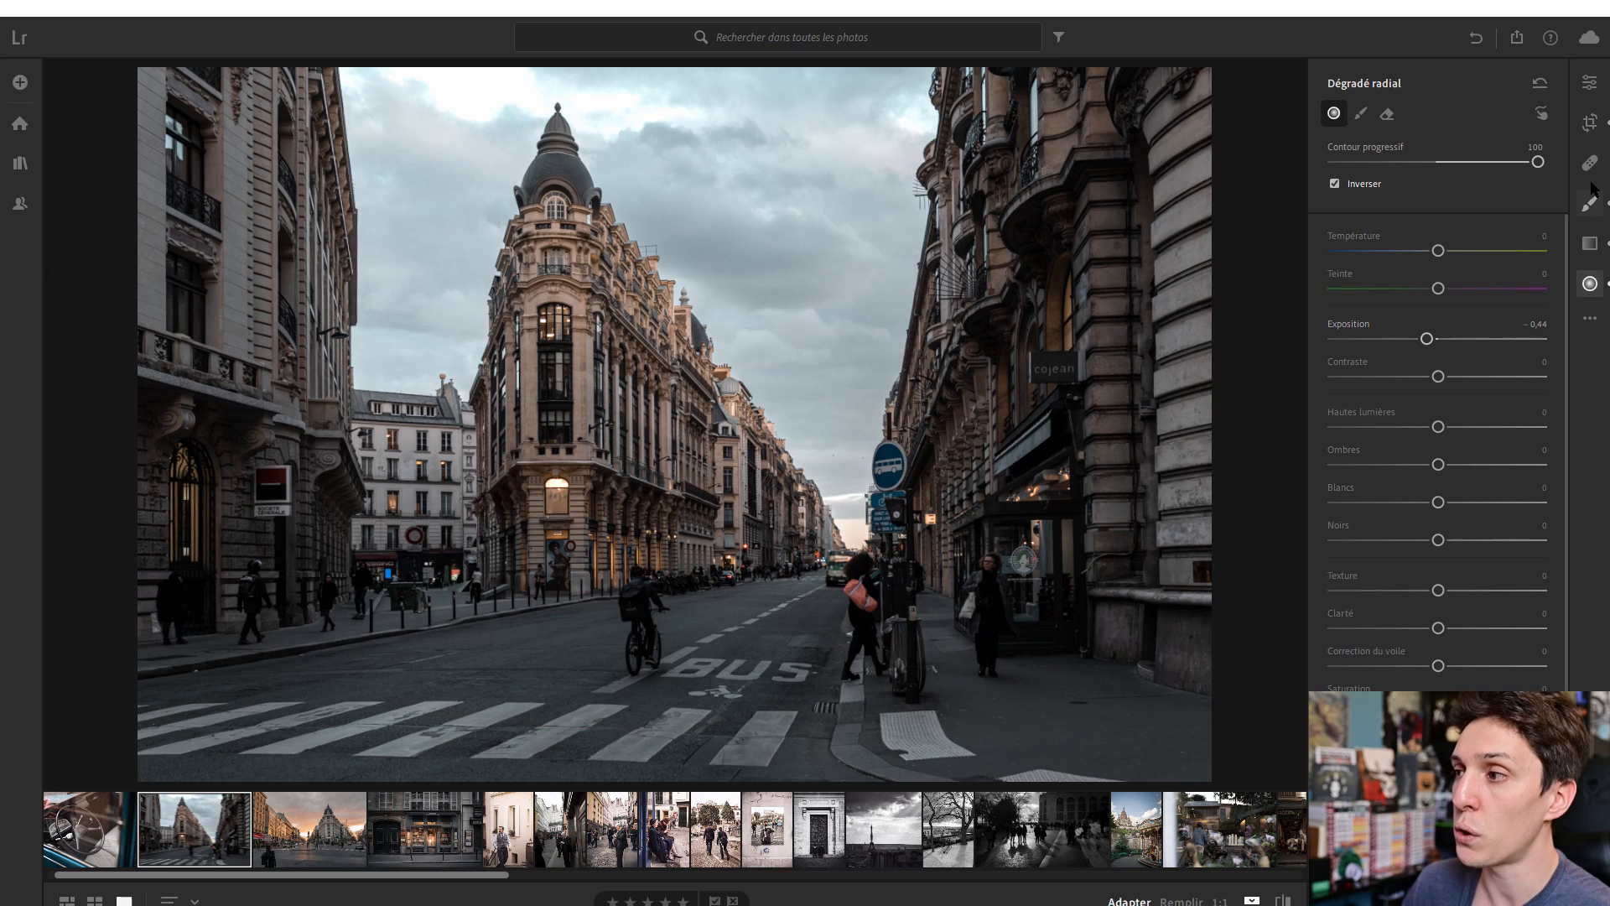
Paint a new brush mask with Exposition +0,28 and Ombres +51 over the shopfront and opposite pavement, raising the brush size to 15.
{"action": "key", "text": "b"}
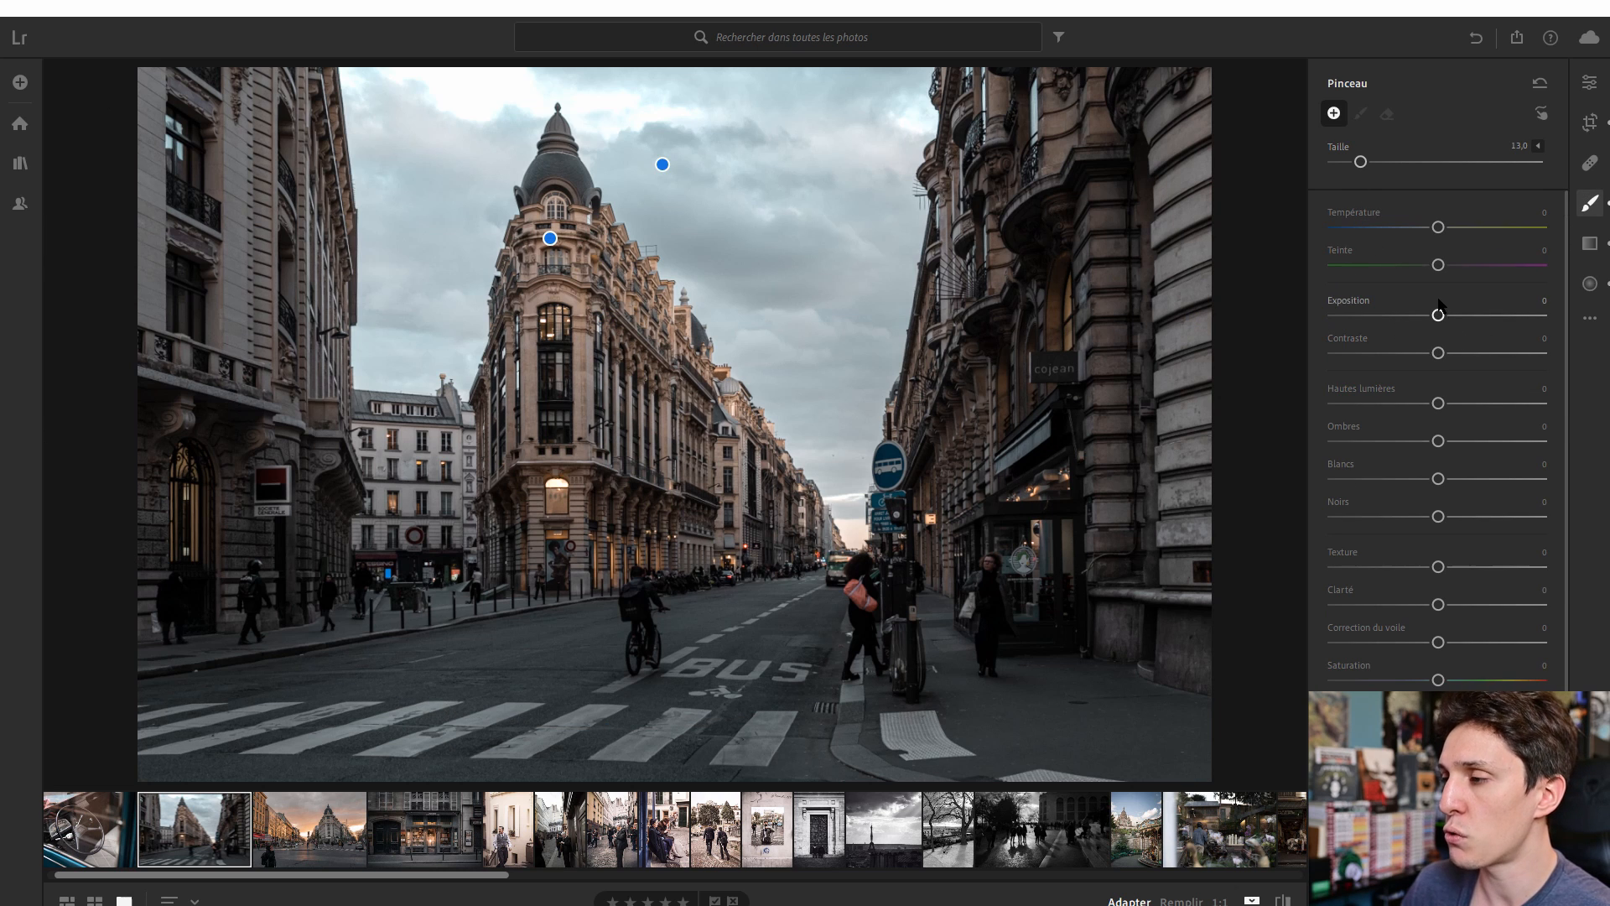
{"action": "left_click_drag", "start_coordinate": [1438, 302], "coordinate": [1444, 302]}
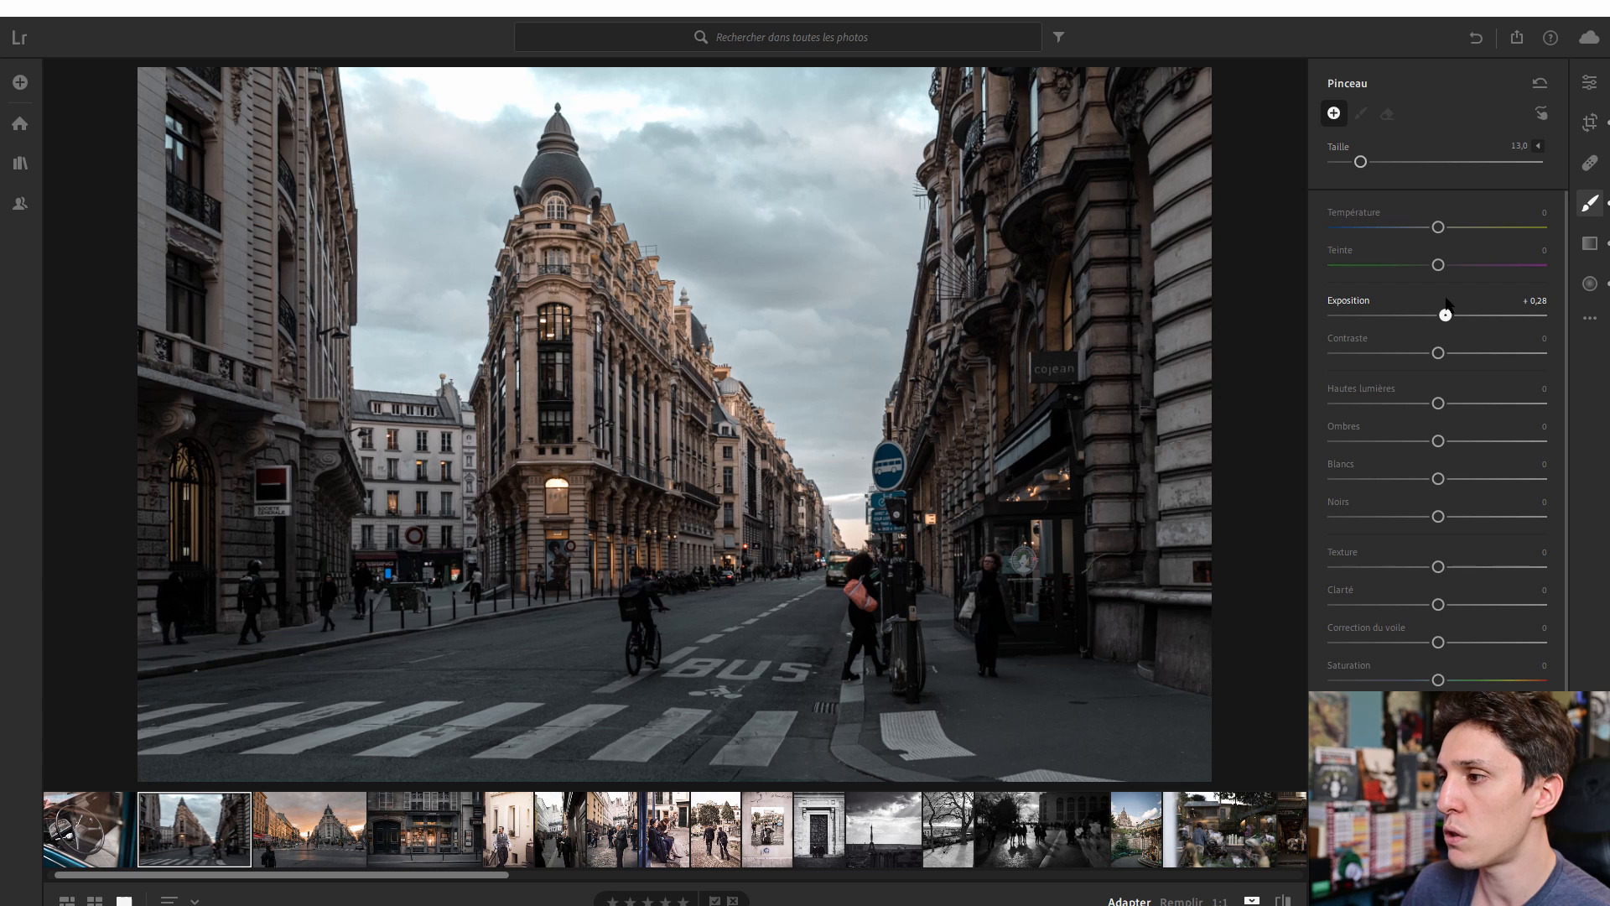
{"action": "left_click_drag", "start_coordinate": [1438, 441], "coordinate": [1471, 440]}
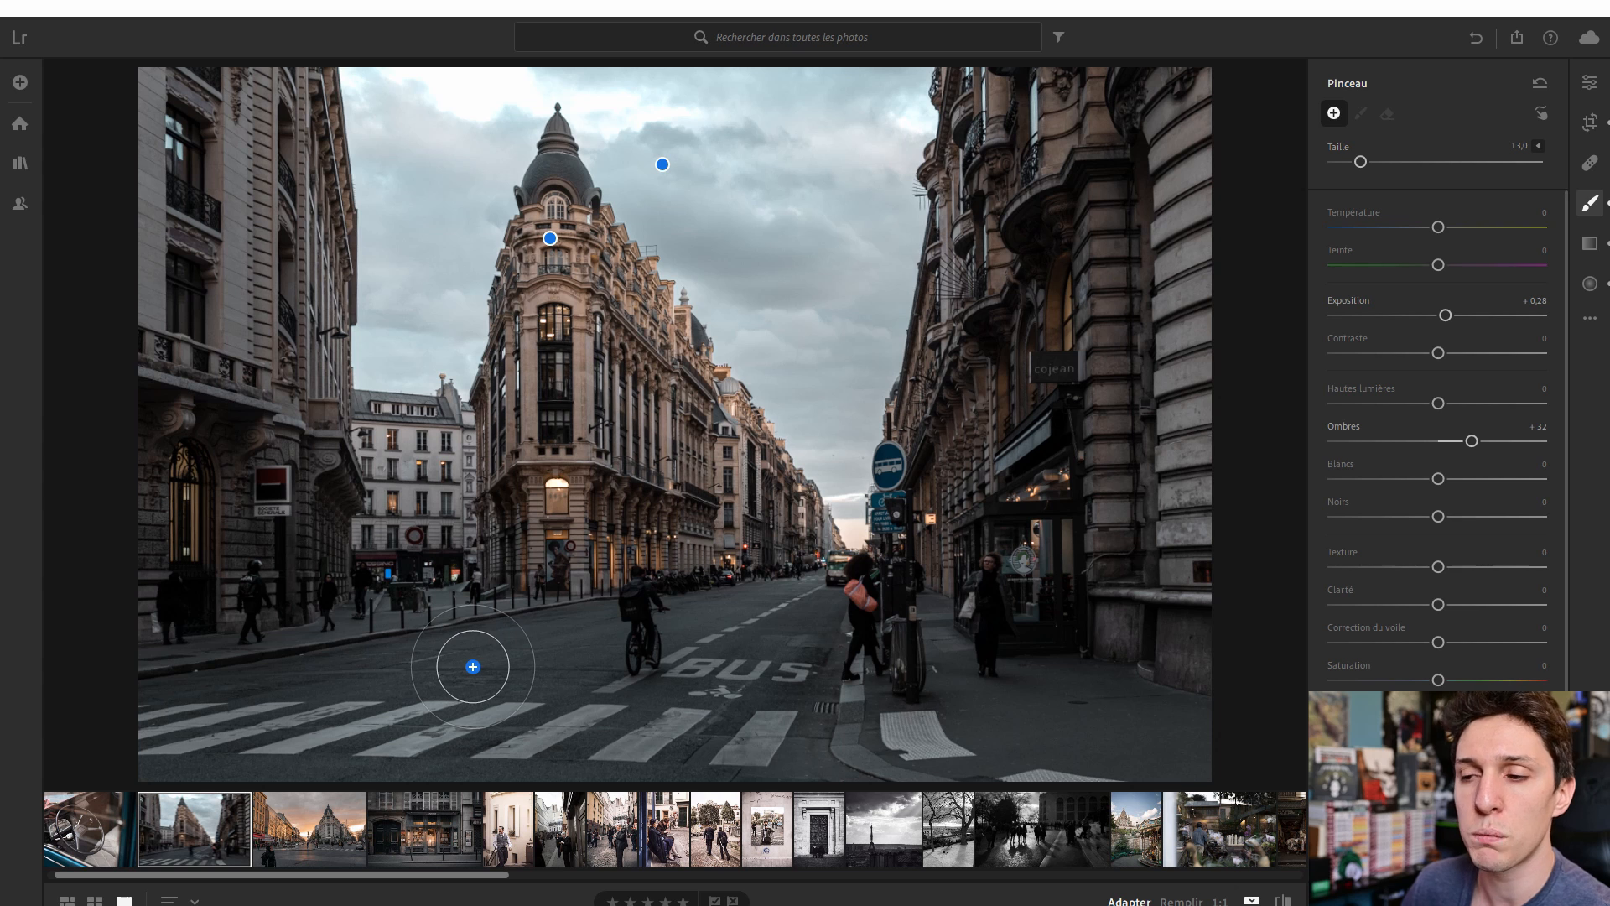
{"action": "mouse_move", "coordinate": [1014, 493]}
{"action": "left_mouse_down"}
{"action": "mouse_move", "coordinate": [1100, 458]}
{"action": "mouse_move", "coordinate": [1118, 341]}
{"action": "mouse_move", "coordinate": [983, 611]}
{"action": "mouse_move", "coordinate": [589, 646]}
{"action": "mouse_move", "coordinate": [607, 648]}
{"action": "mouse_move", "coordinate": [220, 478]}
{"action": "mouse_move", "coordinate": [329, 517]}
{"action": "left_mouse_up"}
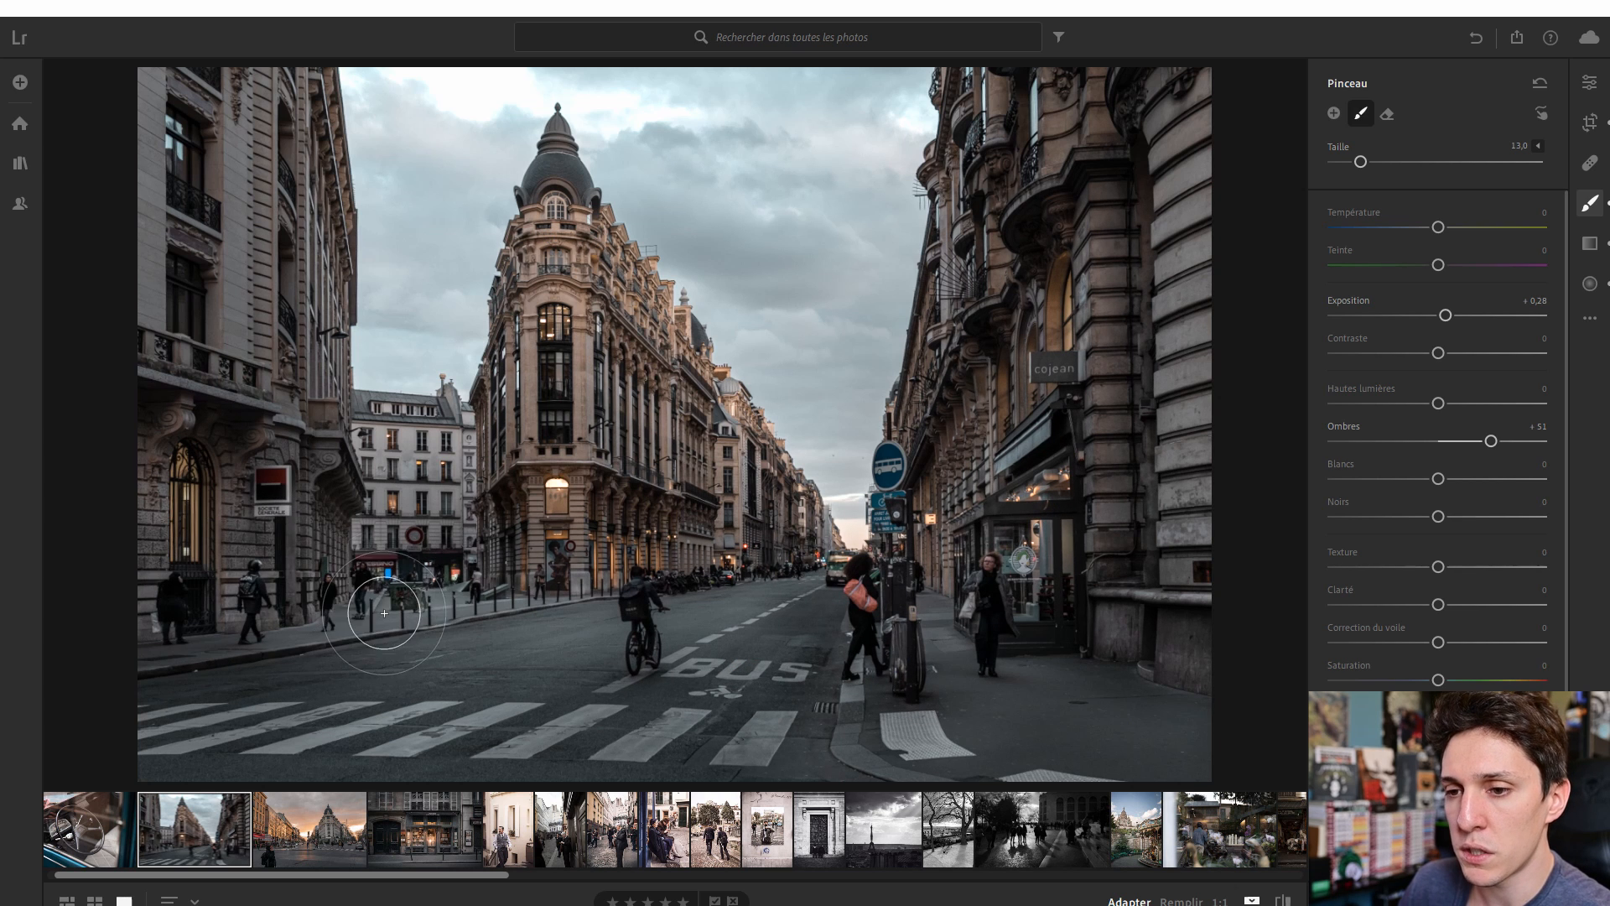
{"action": "scroll", "coordinate": [427, 636], "scroll_direction": "up", "scroll_amount": 4}
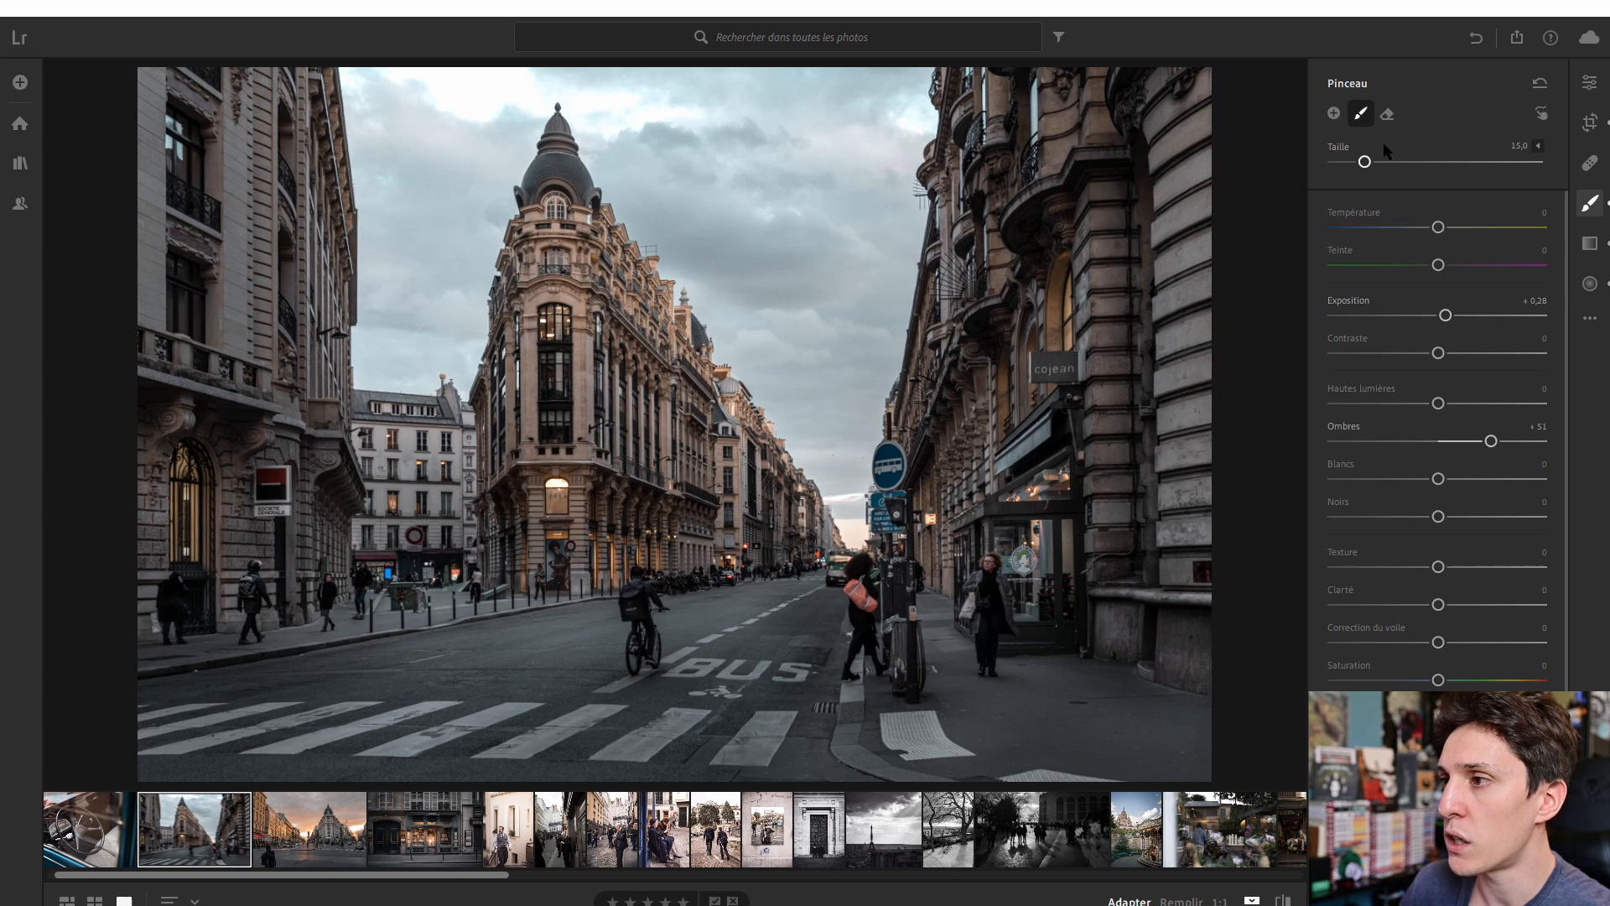
{"action": "scroll", "coordinate": [1376, 436], "scroll_direction": "down", "scroll_amount": 1}
{"action": "scroll", "coordinate": [694, 485], "scroll_direction": "up", "scroll_amount": 5}
{"action": "scroll", "coordinate": [476, 527], "scroll_direction": "down", "scroll_amount": 7}
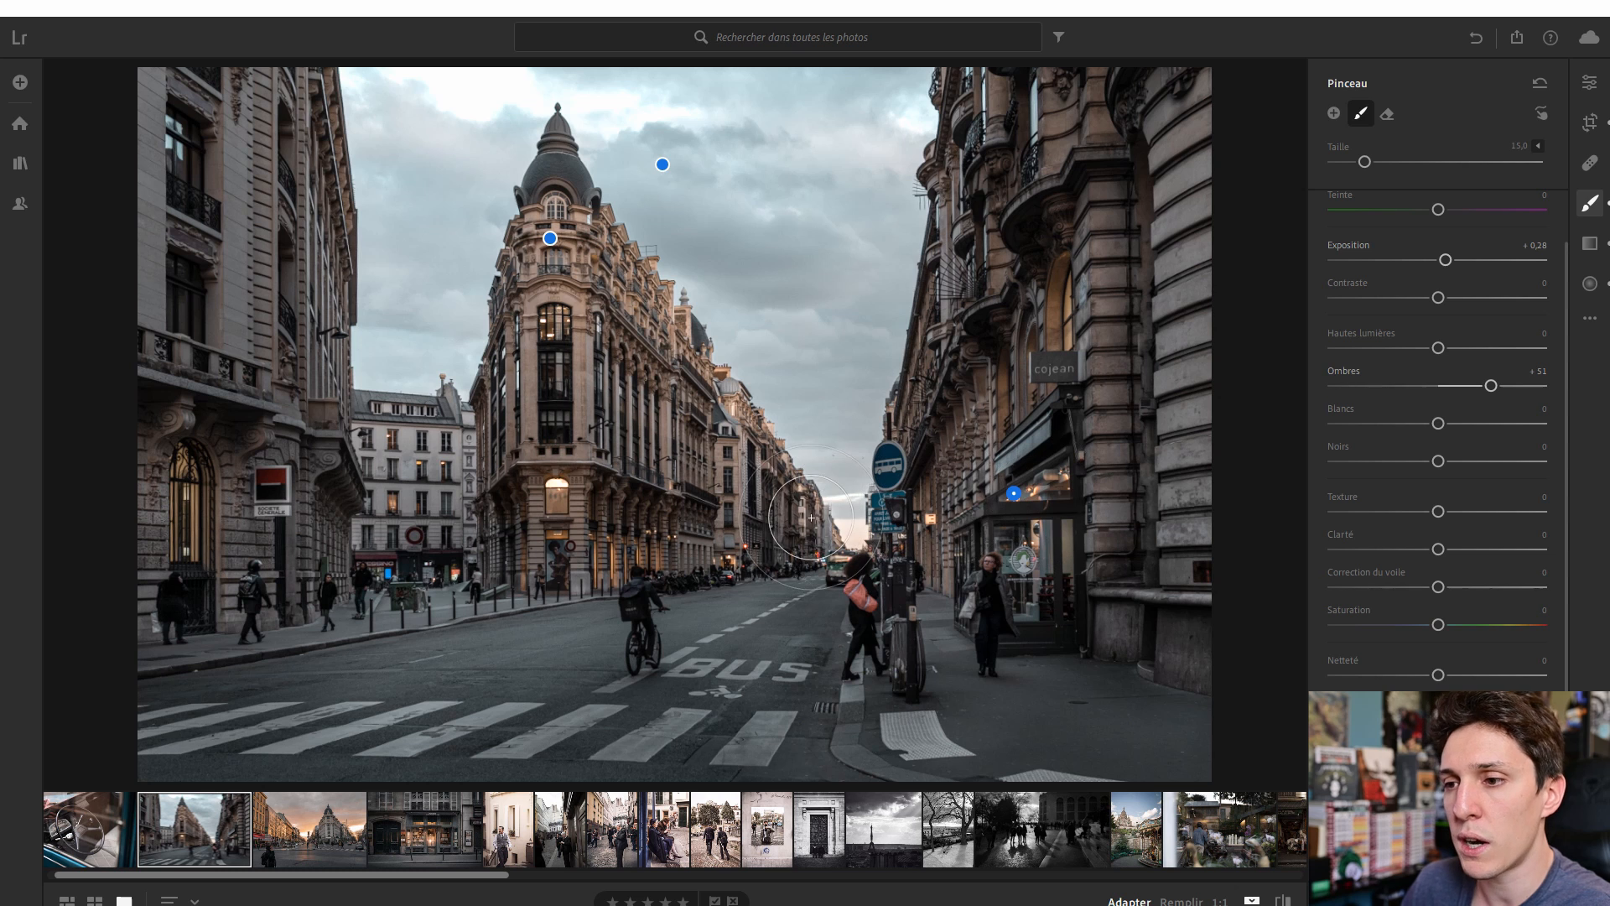
Erase the mask's overflow around the far end of the street with a size 16 eraser and close the brush.
{"action": "key", "text": "alt"}
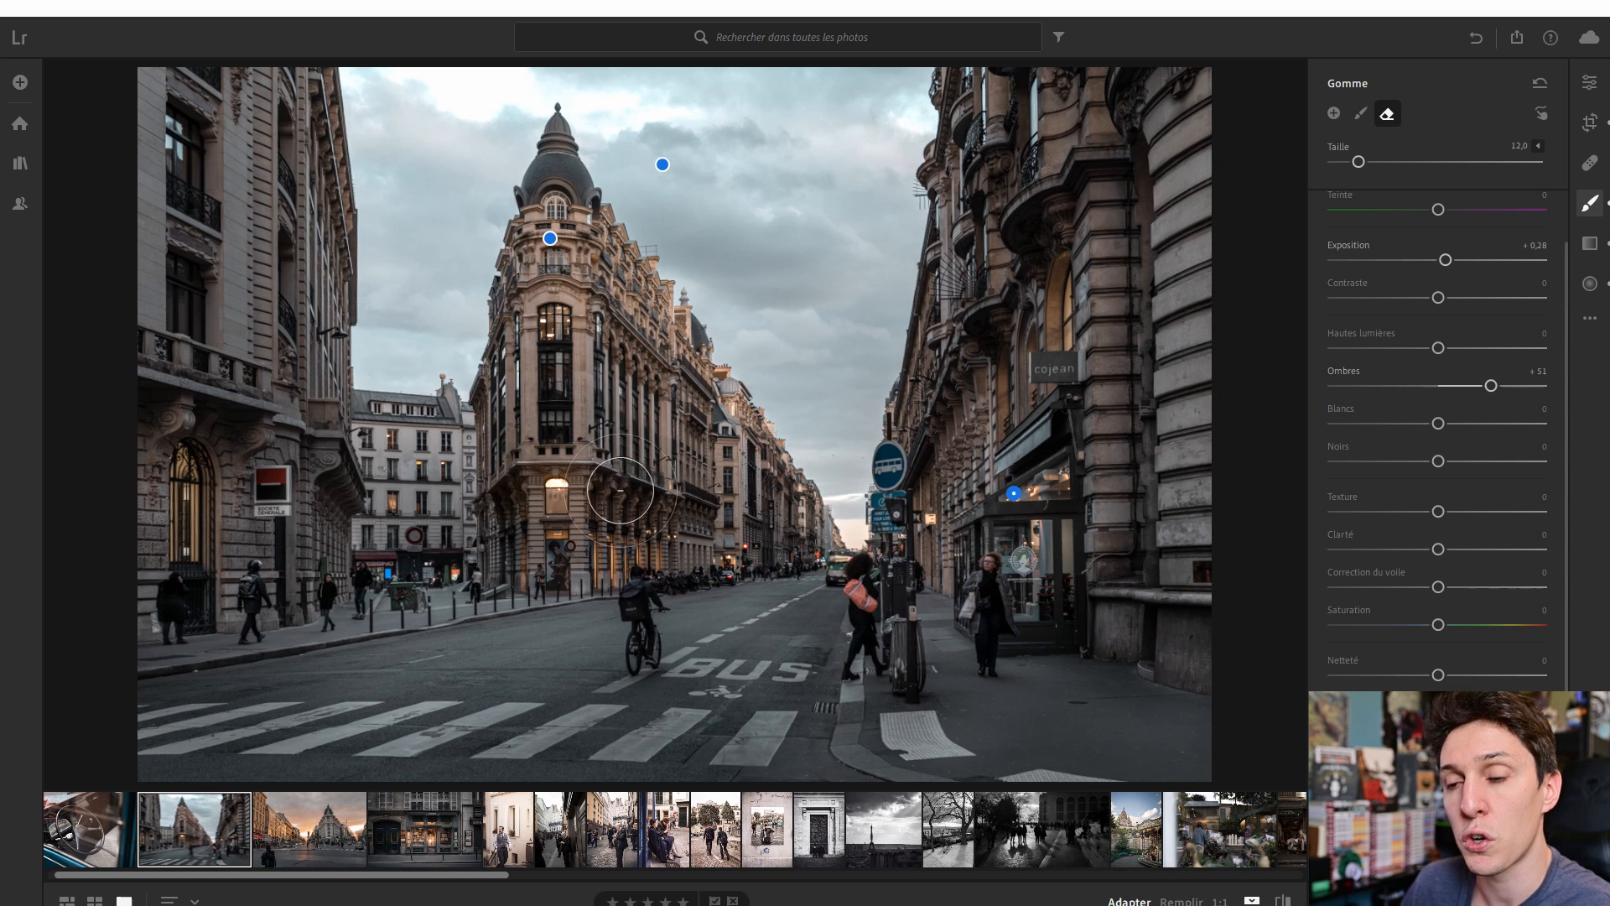
{"action": "scroll", "coordinate": [620, 490], "scroll_direction": "up", "scroll_amount": 4}
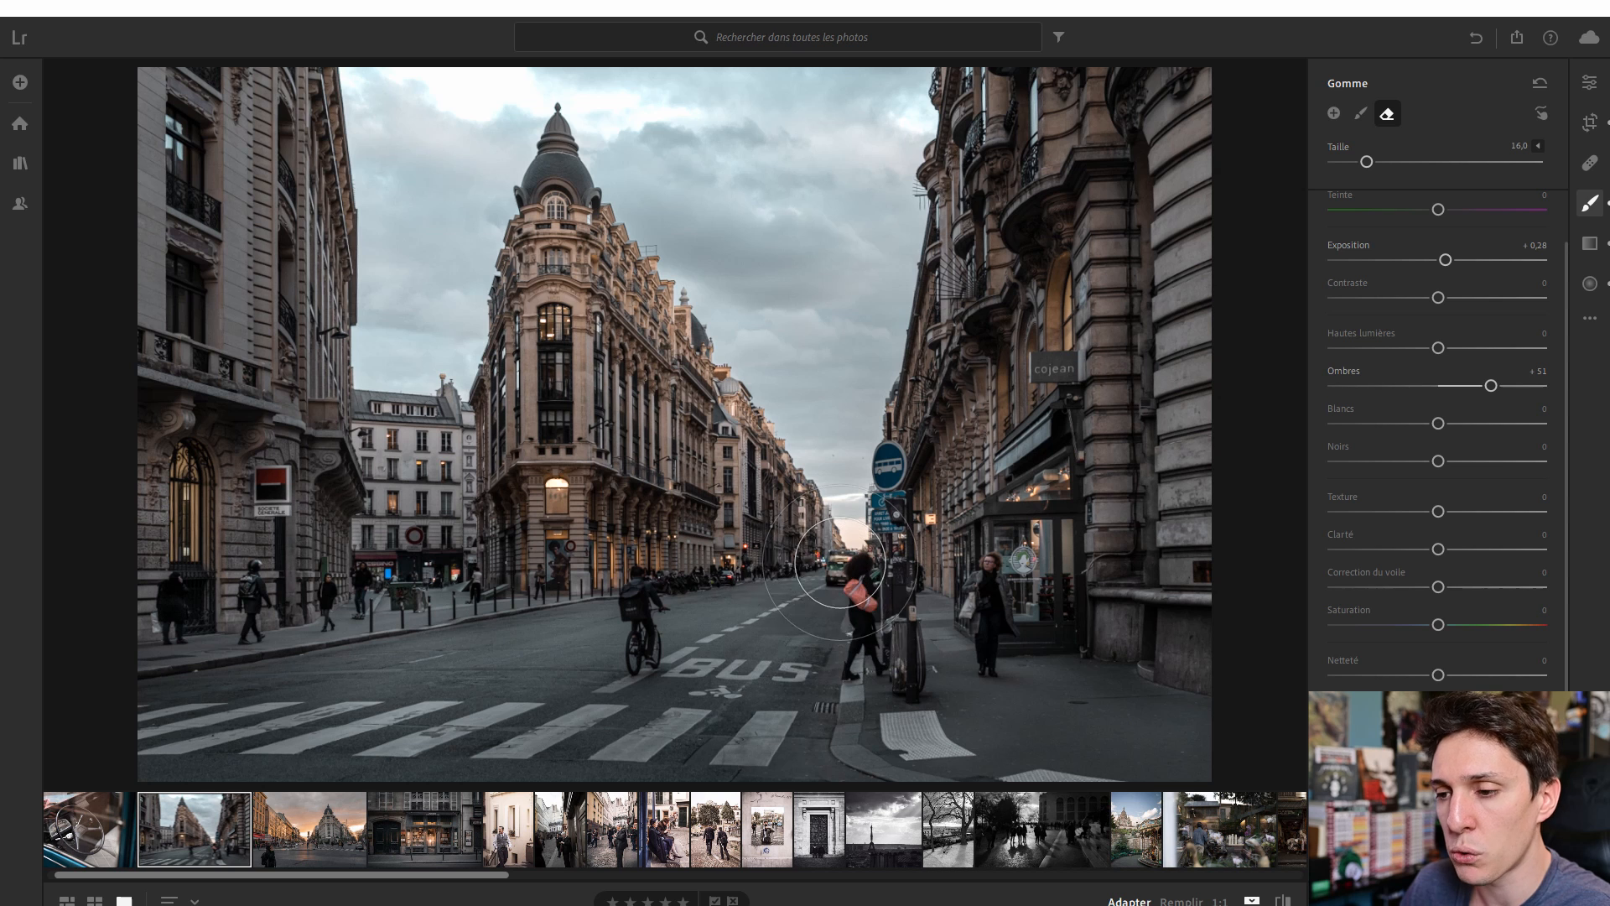
{"action": "key", "text": "Escape"}
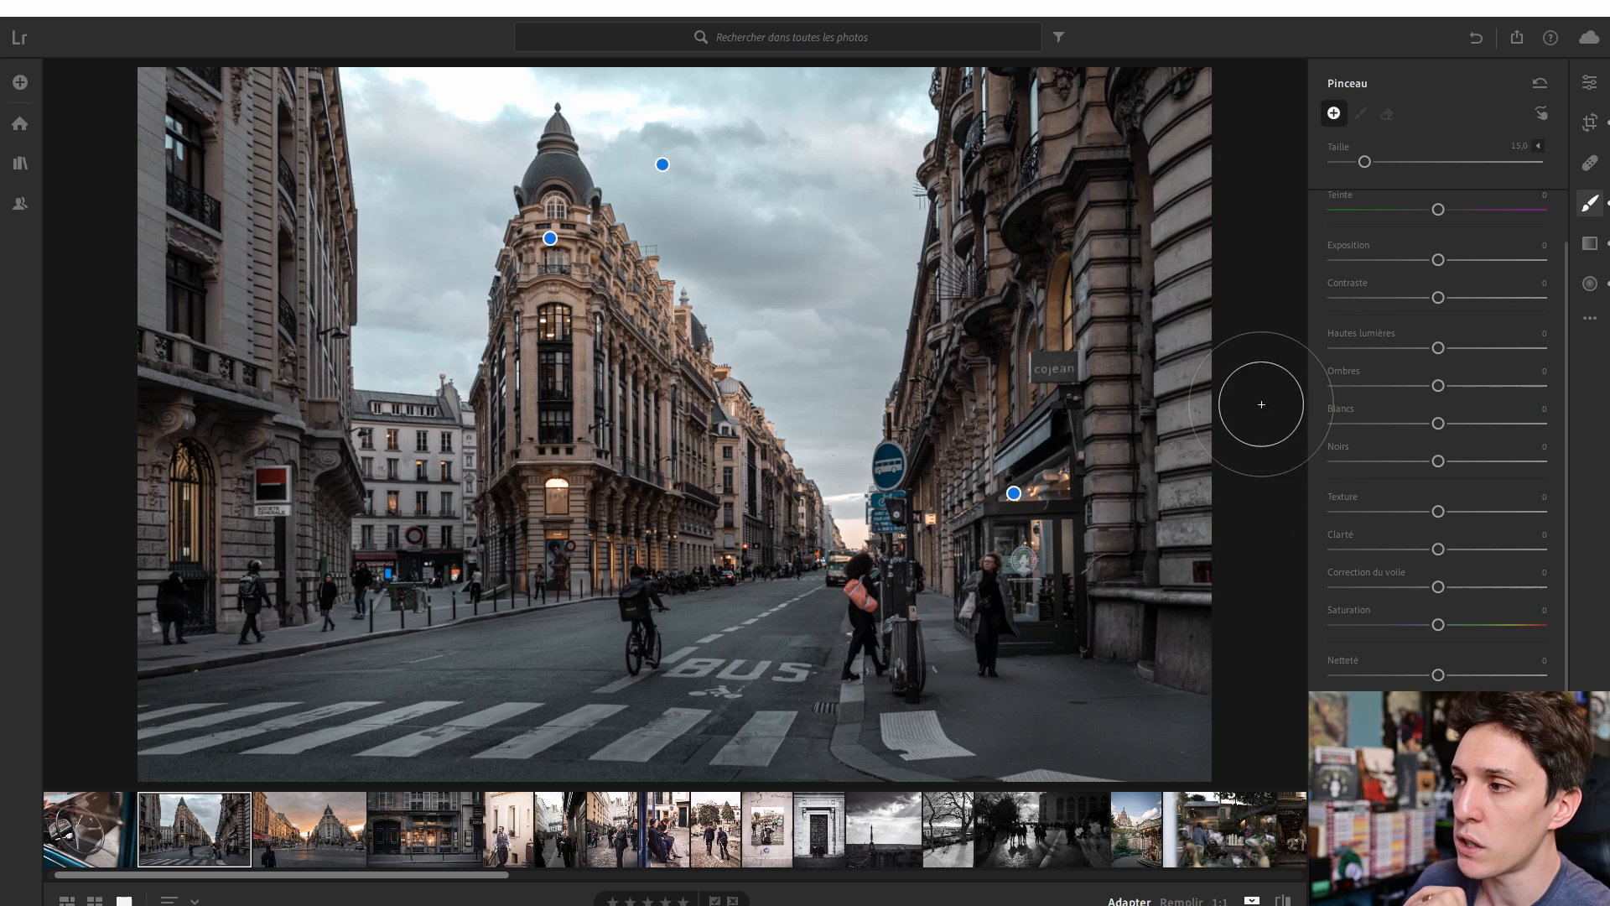
{"action": "left_click", "coordinate": [1590, 203]}
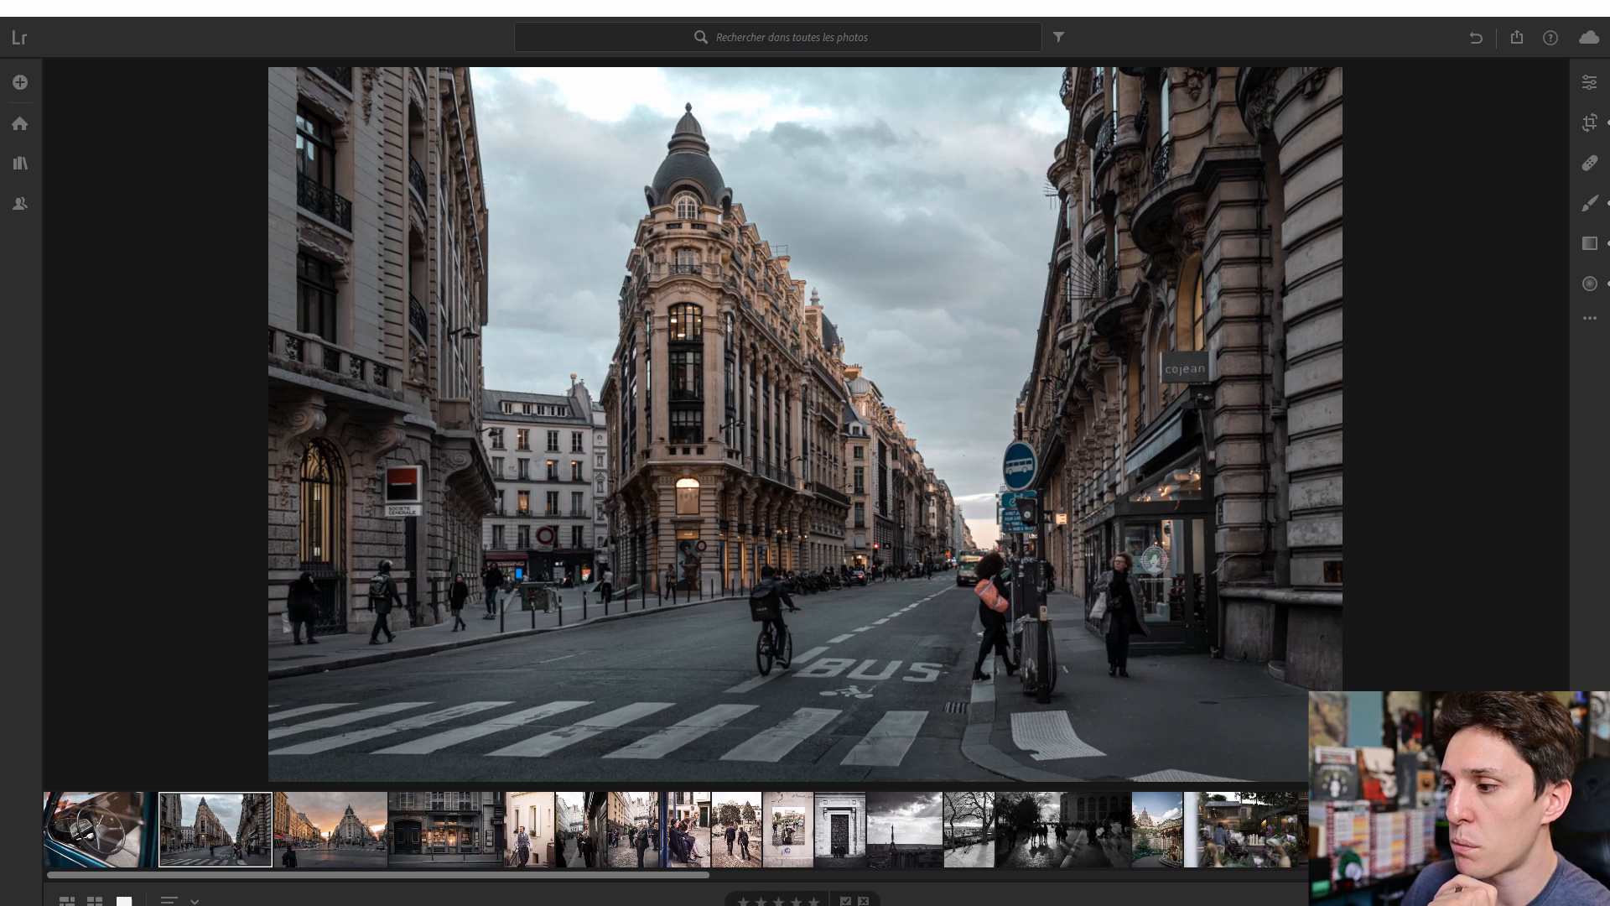
Compare the masked edit with the original photo twice.
{"action": "key", "text": "backslash"}
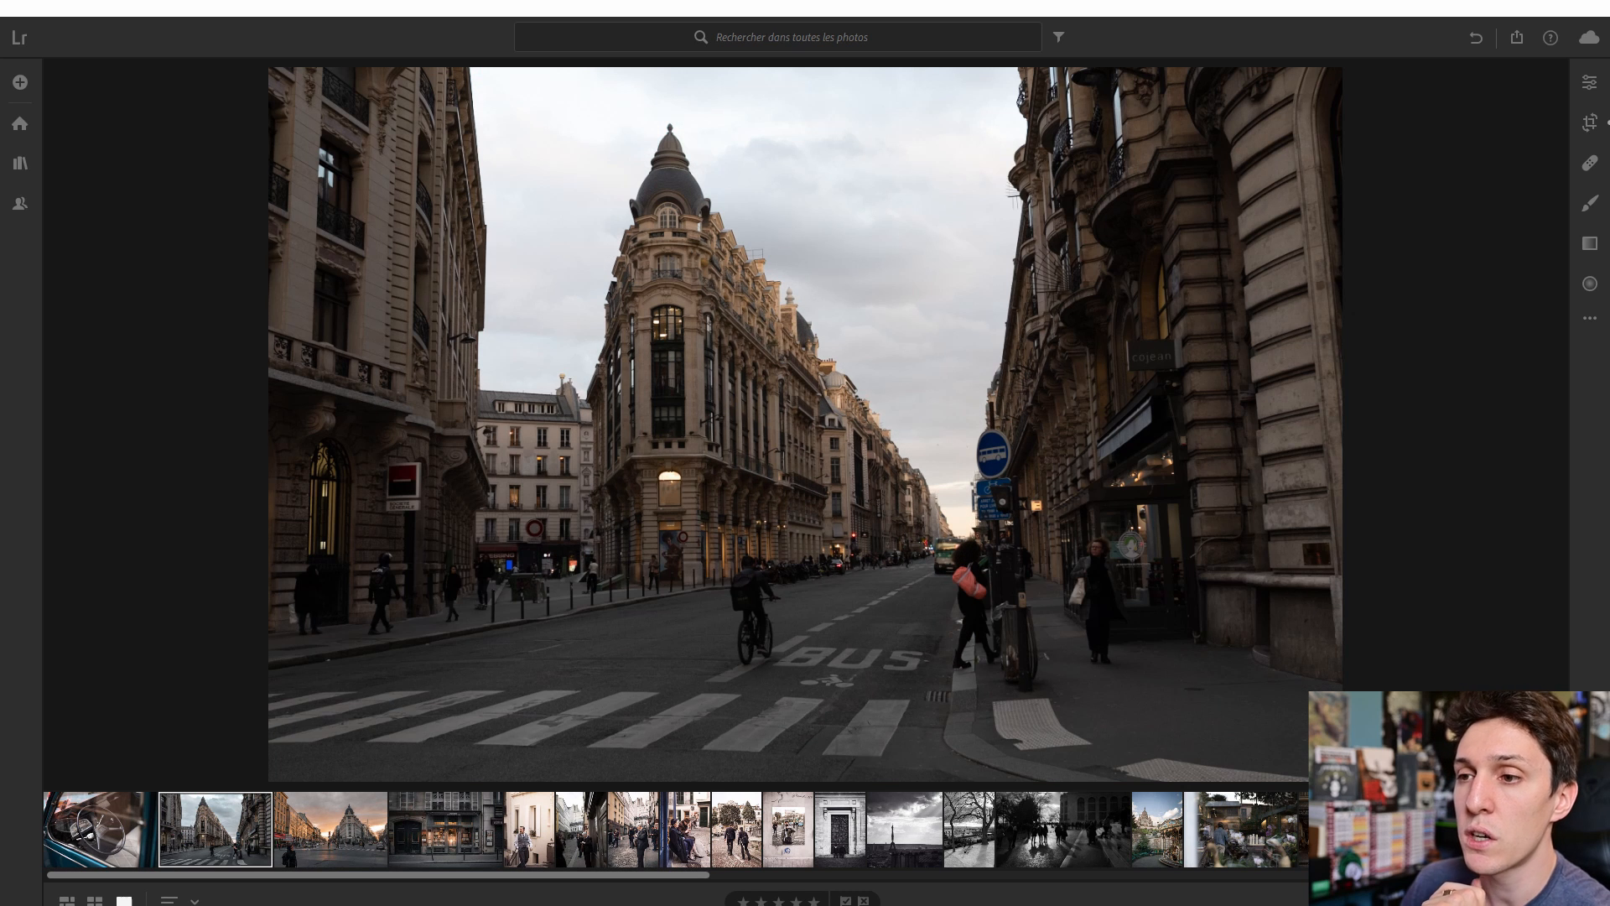
{"action": "key", "text": "backslash"}
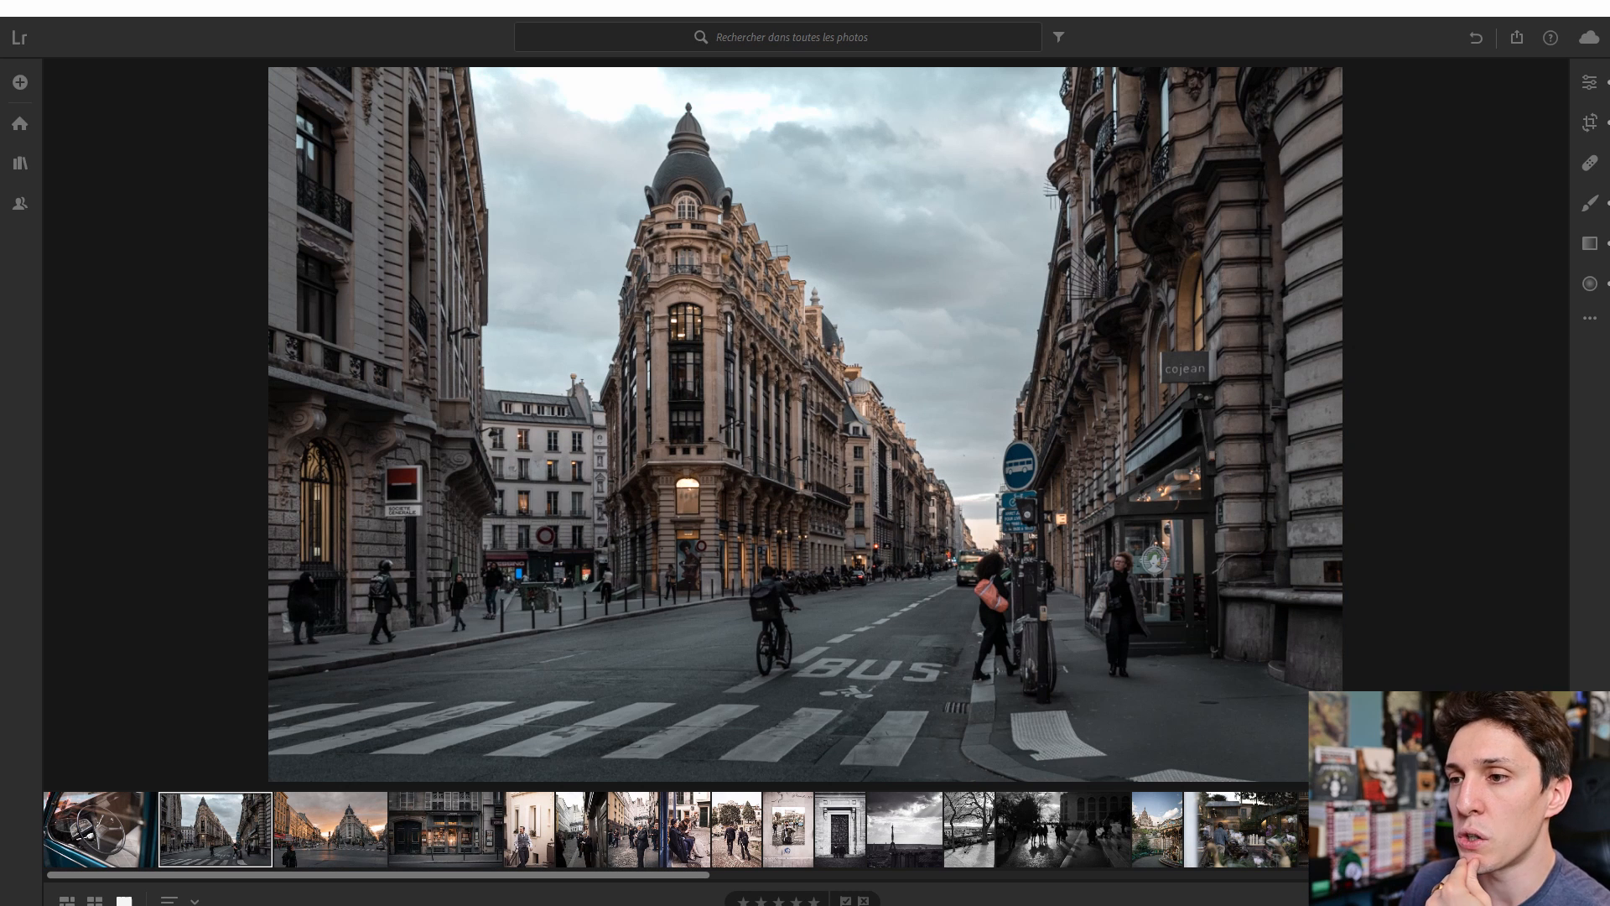
{"action": "key", "text": "backslash"}
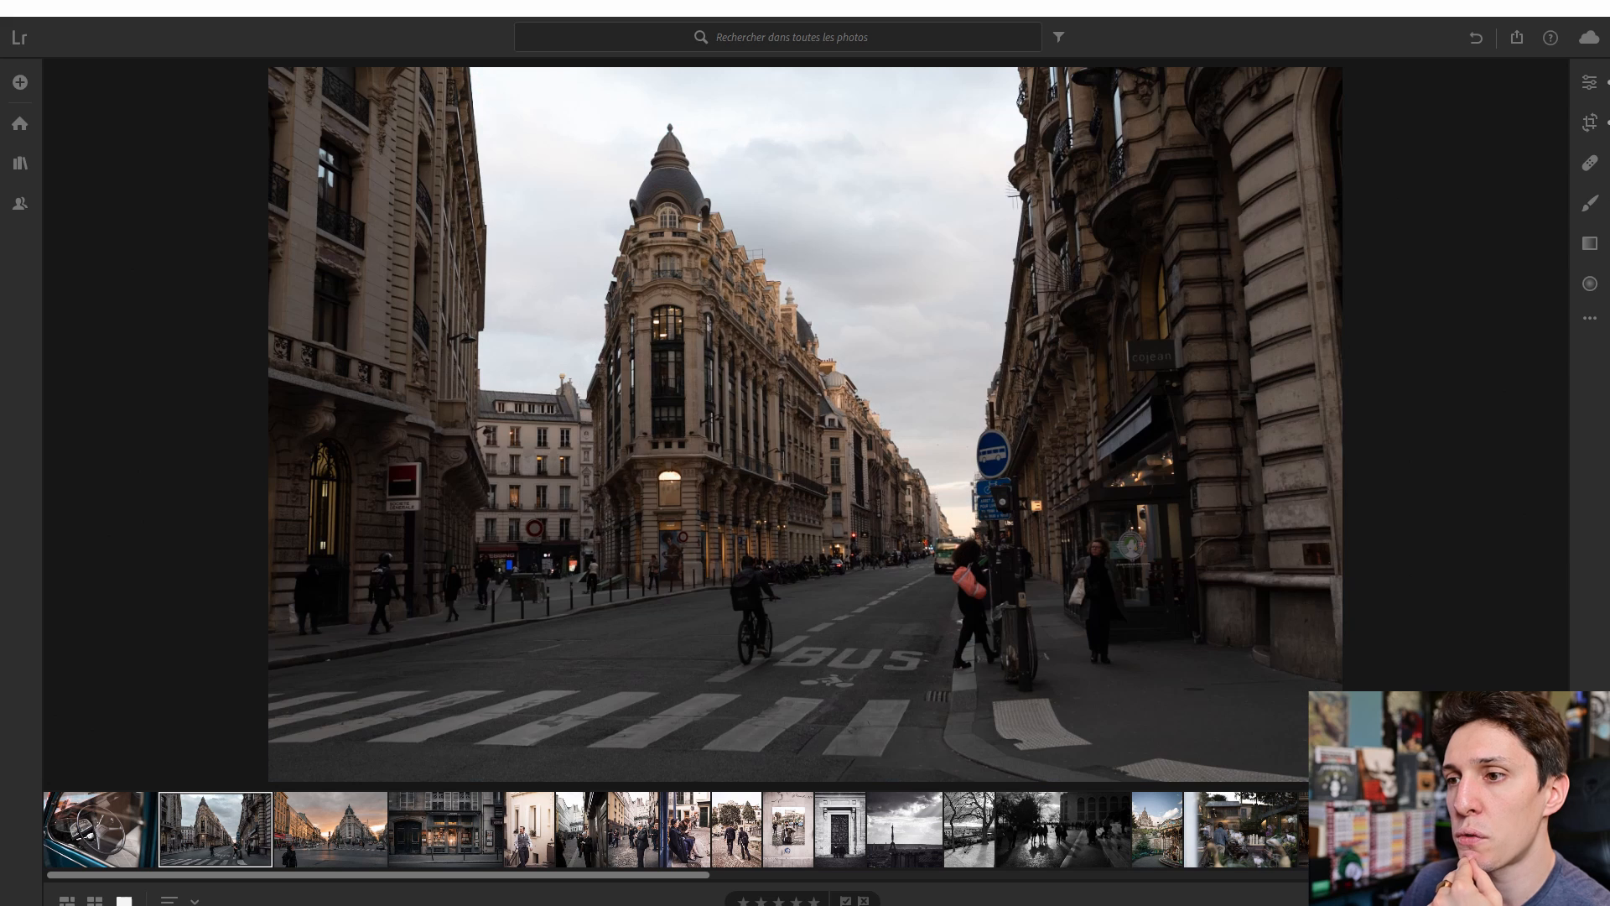
{"action": "key", "text": "backslash"}
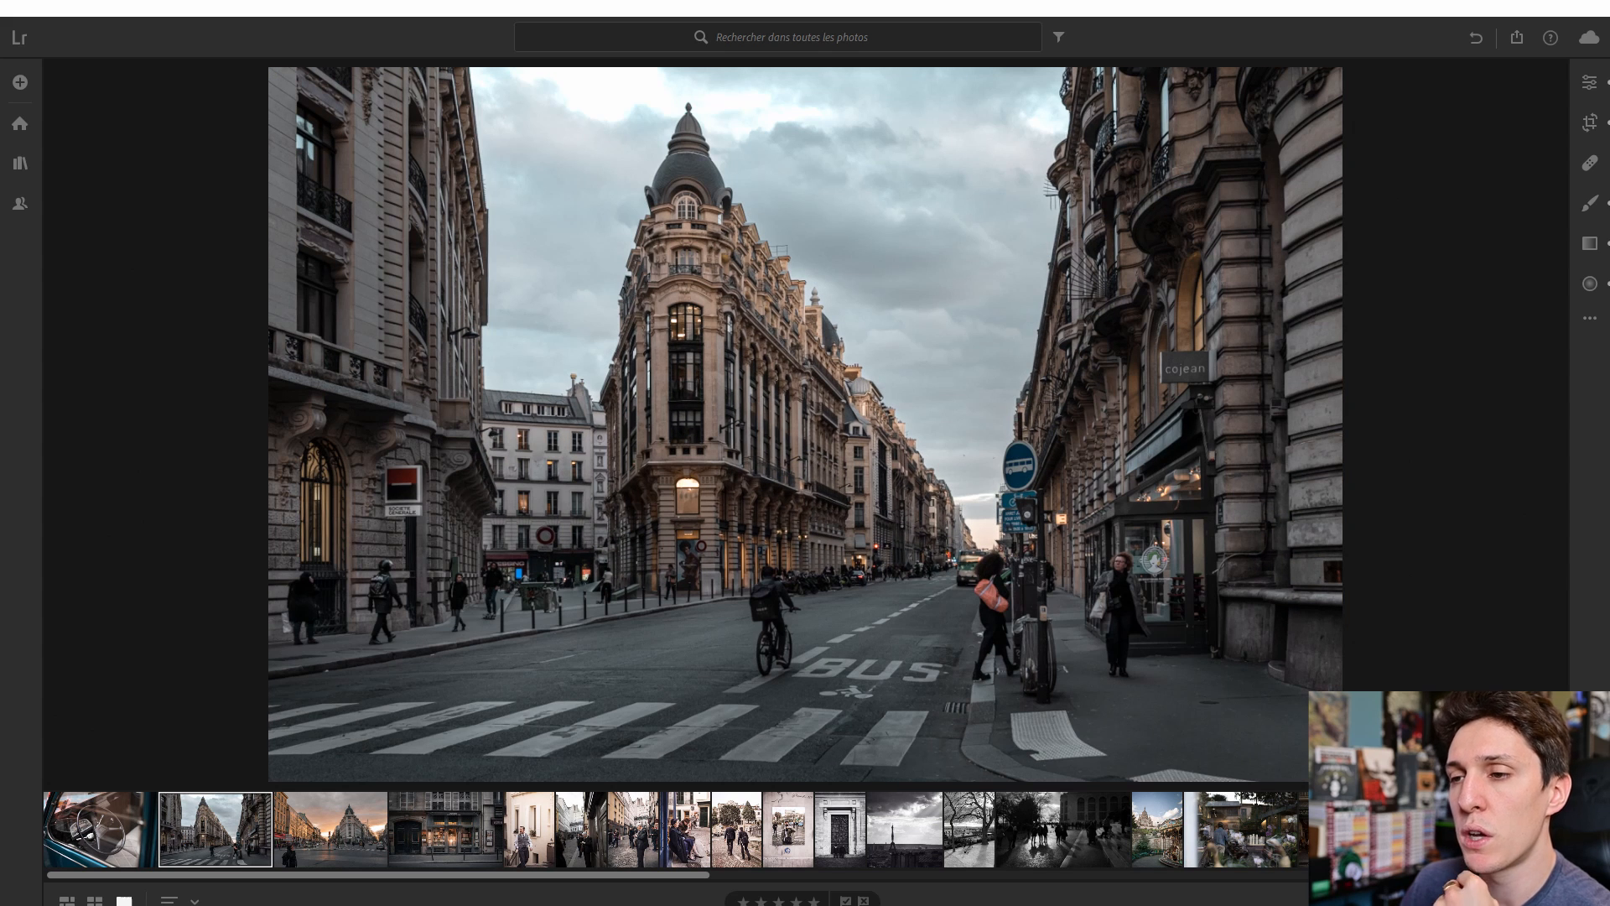
Set the whole photo's Température to 5697 and select orange in the colour mixer.
{"action": "key", "text": "e"}
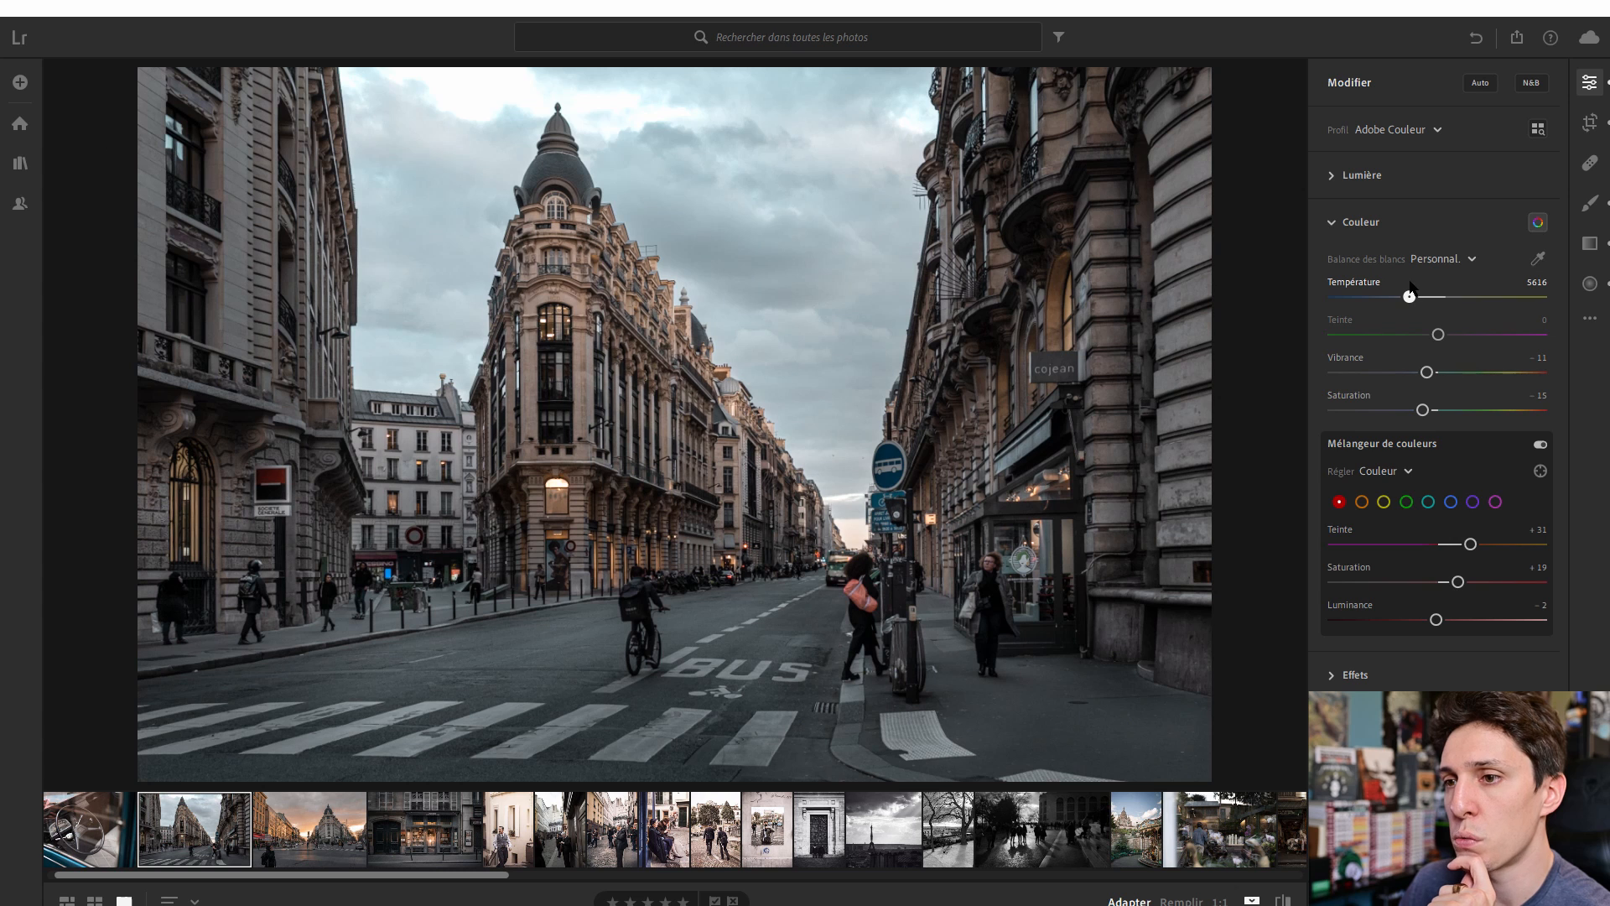
{"action": "left_click", "coordinate": [1362, 502]}
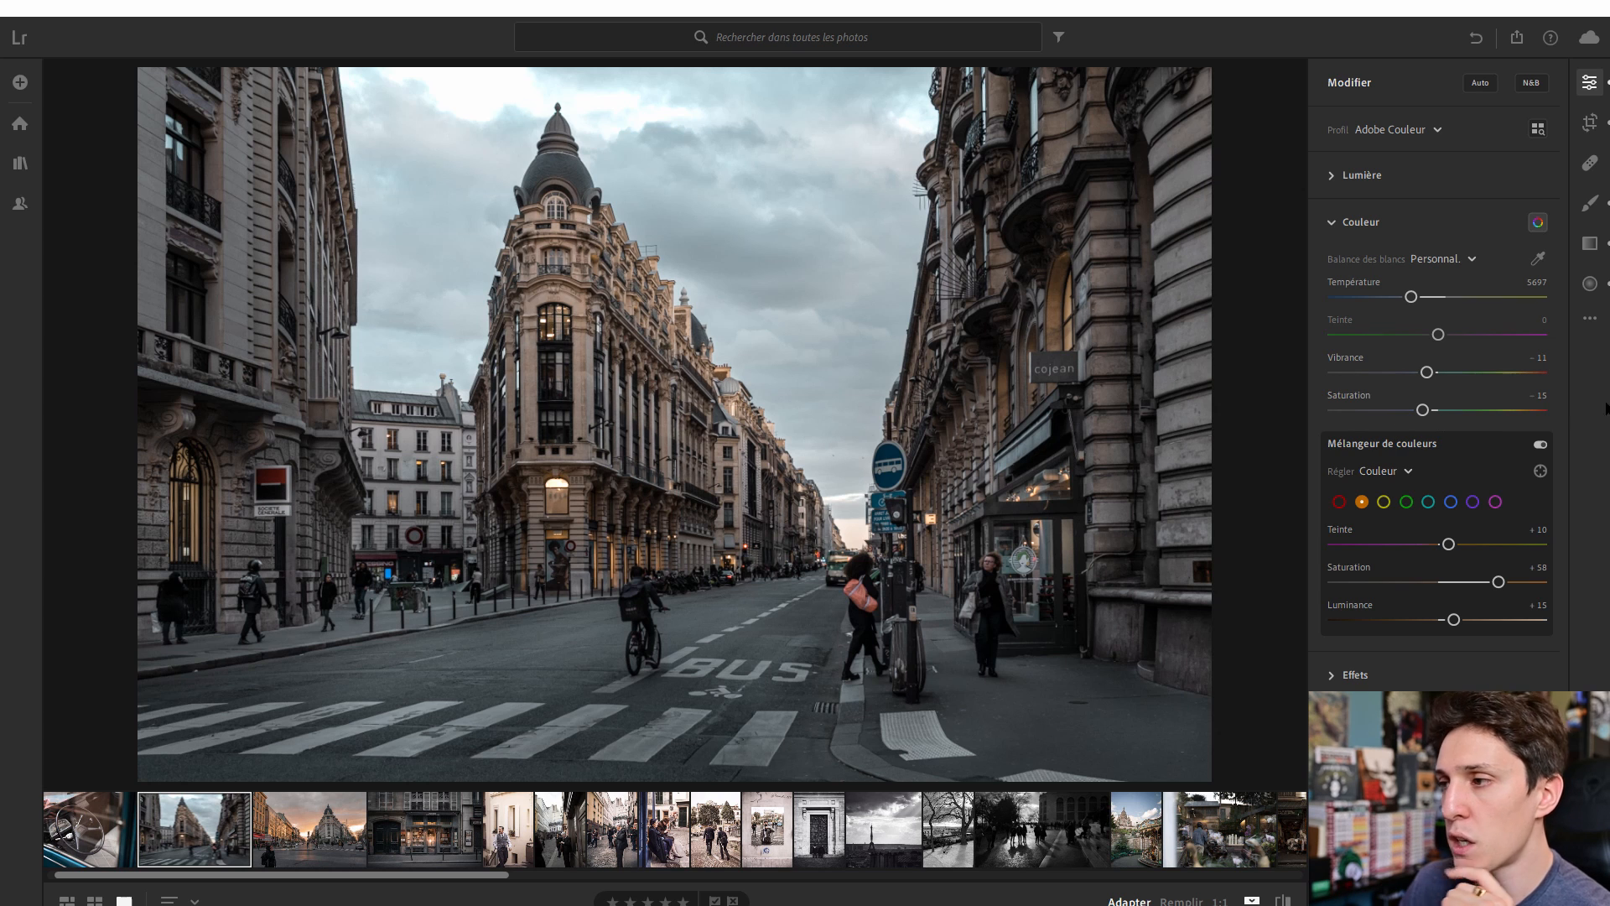
Paint a new size 21 brush mask with Température +23 over the foreground buildings on both sides of the street.
{"action": "left_click", "coordinate": [1589, 201]}
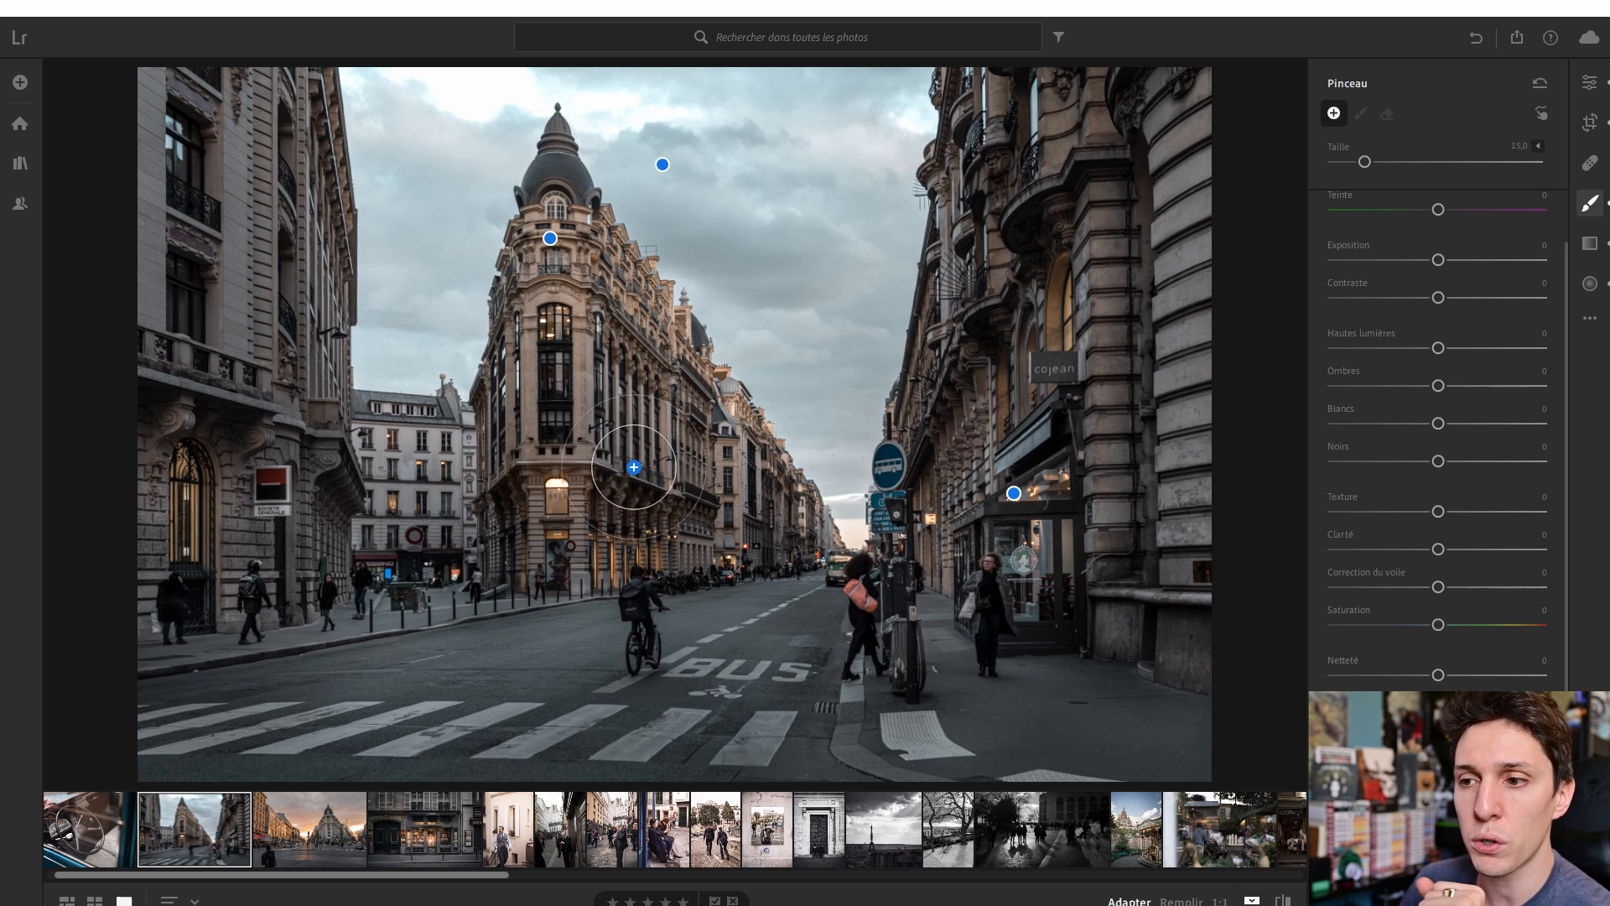
{"action": "scroll", "coordinate": [1415, 359], "scroll_direction": "up", "scroll_amount": 2}
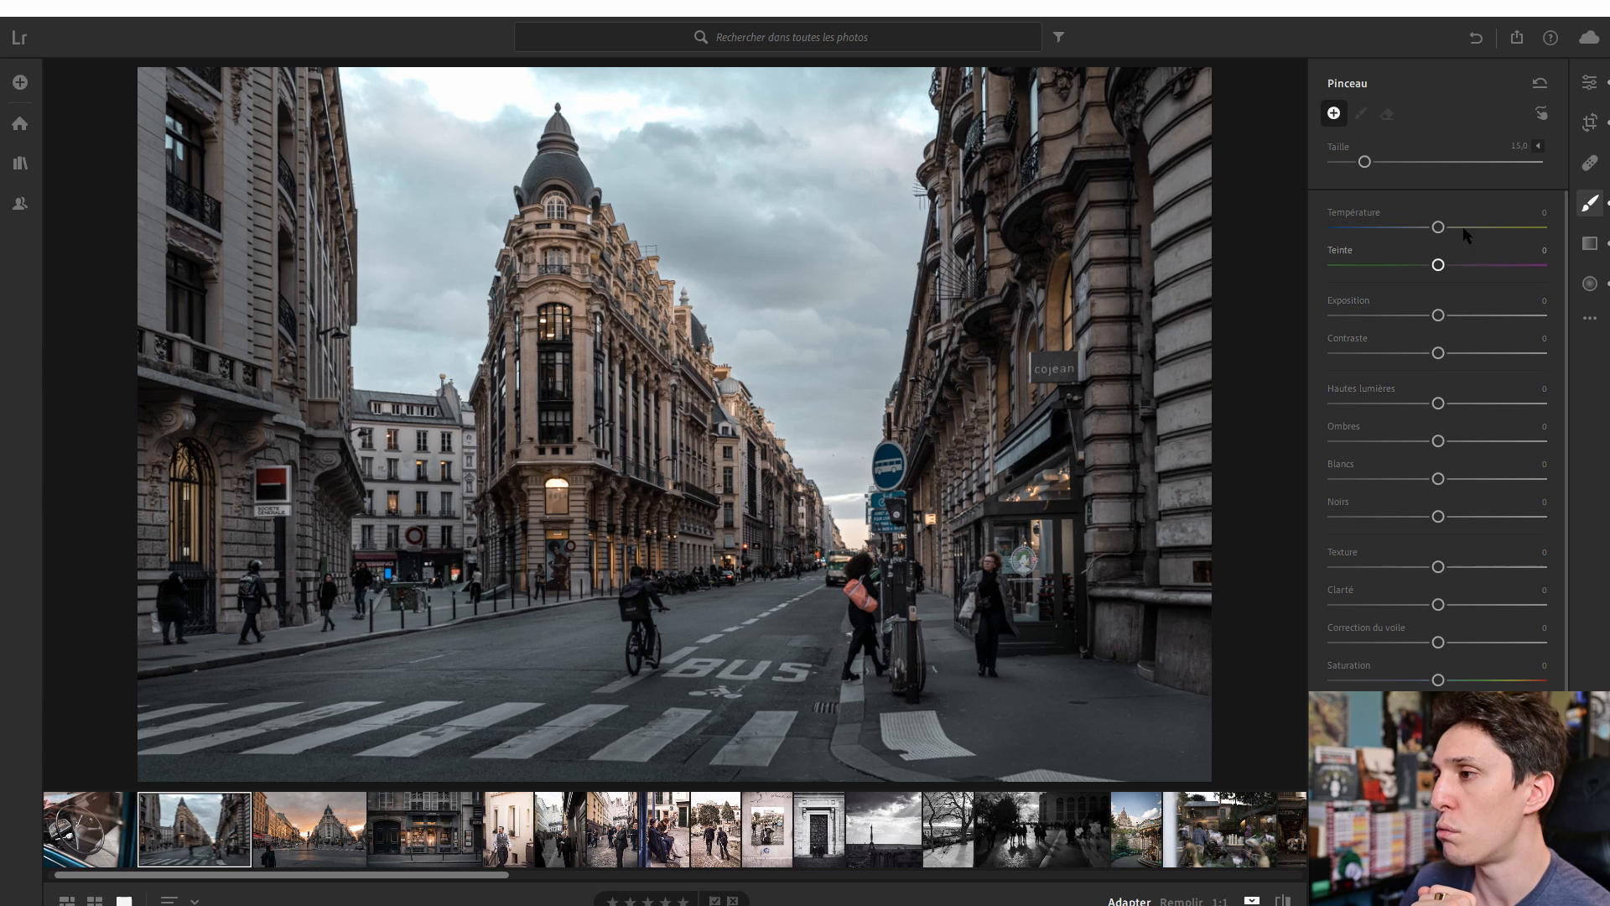
{"action": "left_click_drag", "start_coordinate": [1438, 226], "coordinate": [1467, 215]}
{"action": "scroll", "coordinate": [1174, 293], "scroll_direction": "up", "scroll_amount": 3}
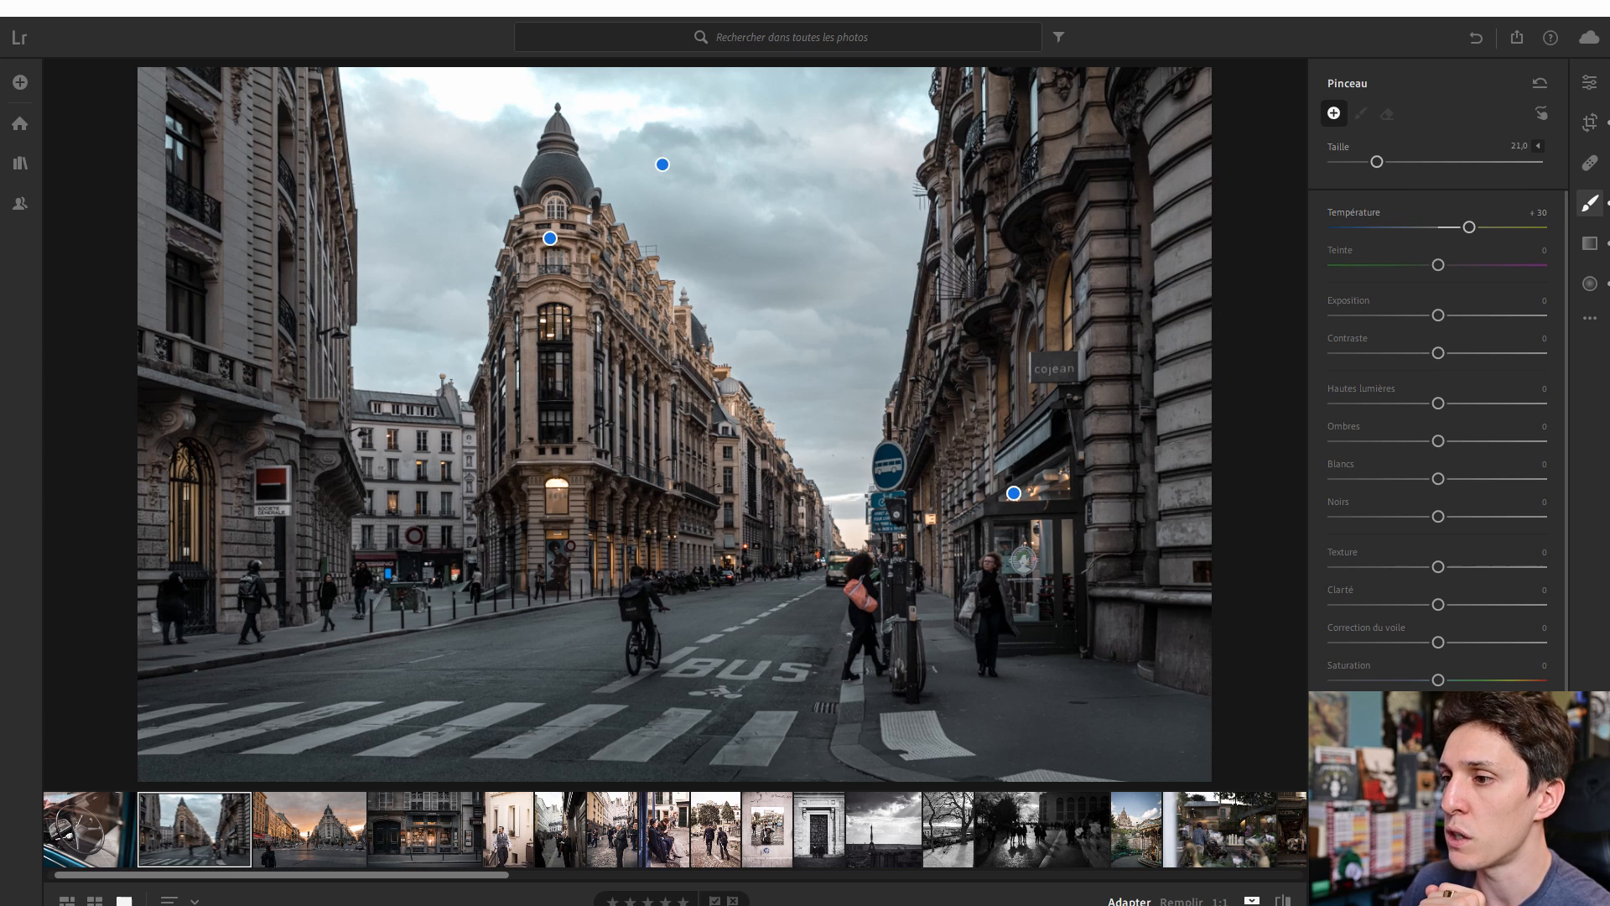
{"action": "mouse_move", "coordinate": [1082, 686]}
{"action": "left_mouse_down"}
{"action": "mouse_move", "coordinate": [1279, 643]}
{"action": "mouse_move", "coordinate": [1293, 616]}
{"action": "left_mouse_up"}
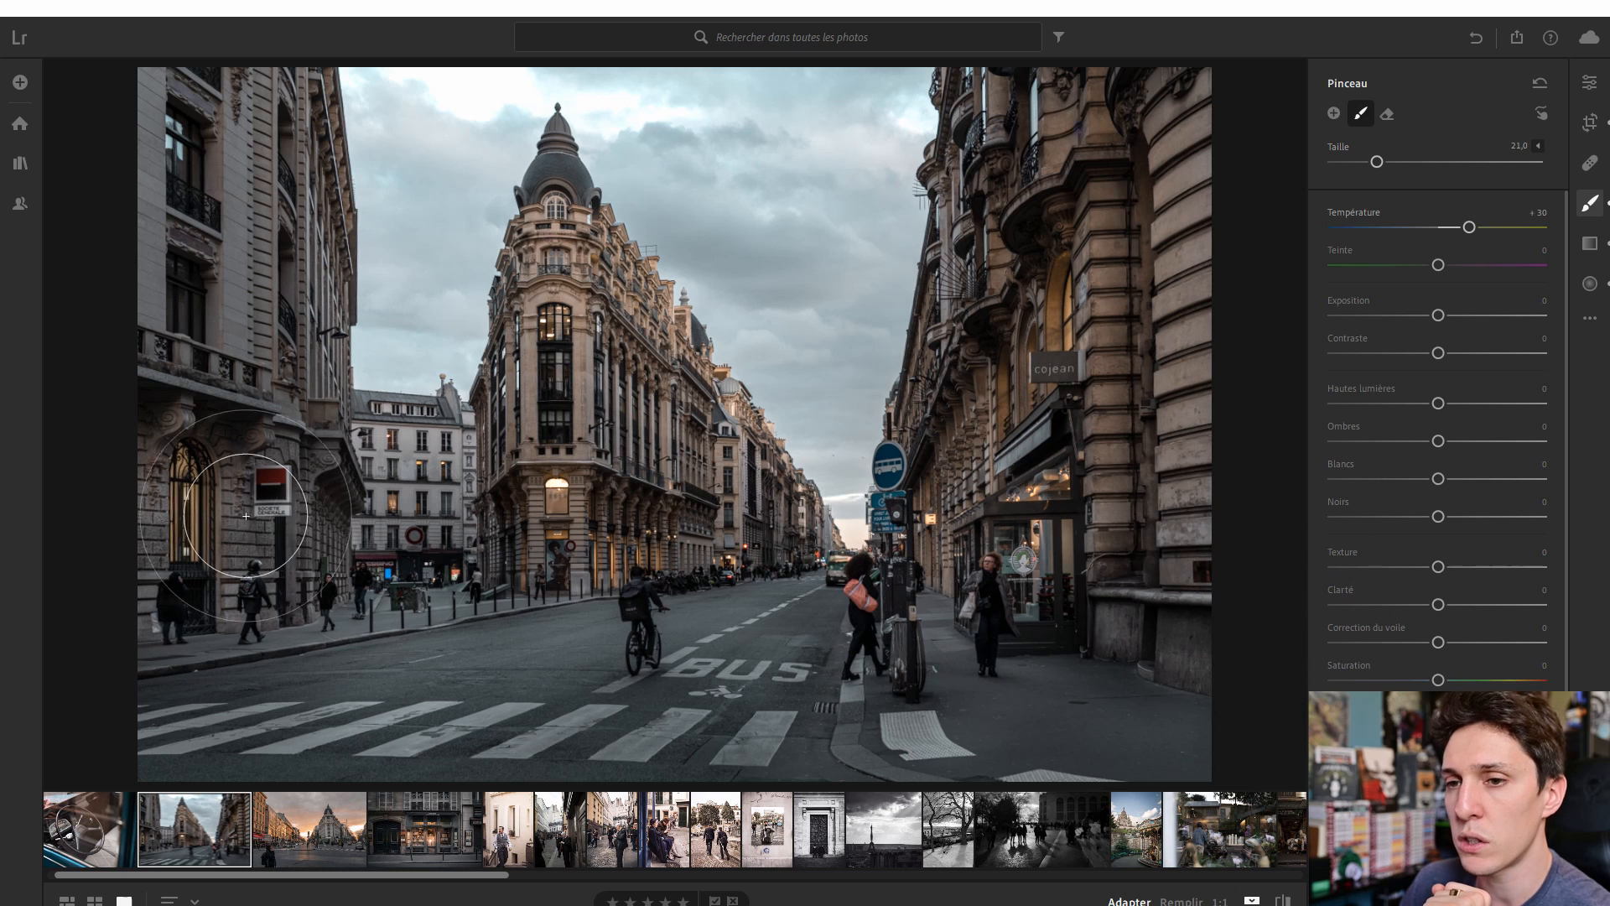
{"action": "mouse_move", "coordinate": [247, 516]}
{"action": "left_mouse_down"}
{"action": "mouse_move", "coordinate": [300, 144]}
{"action": "mouse_move", "coordinate": [313, 359]}
{"action": "left_mouse_up"}
{"action": "left_click_drag", "start_coordinate": [1469, 227], "coordinate": [1463, 214]}
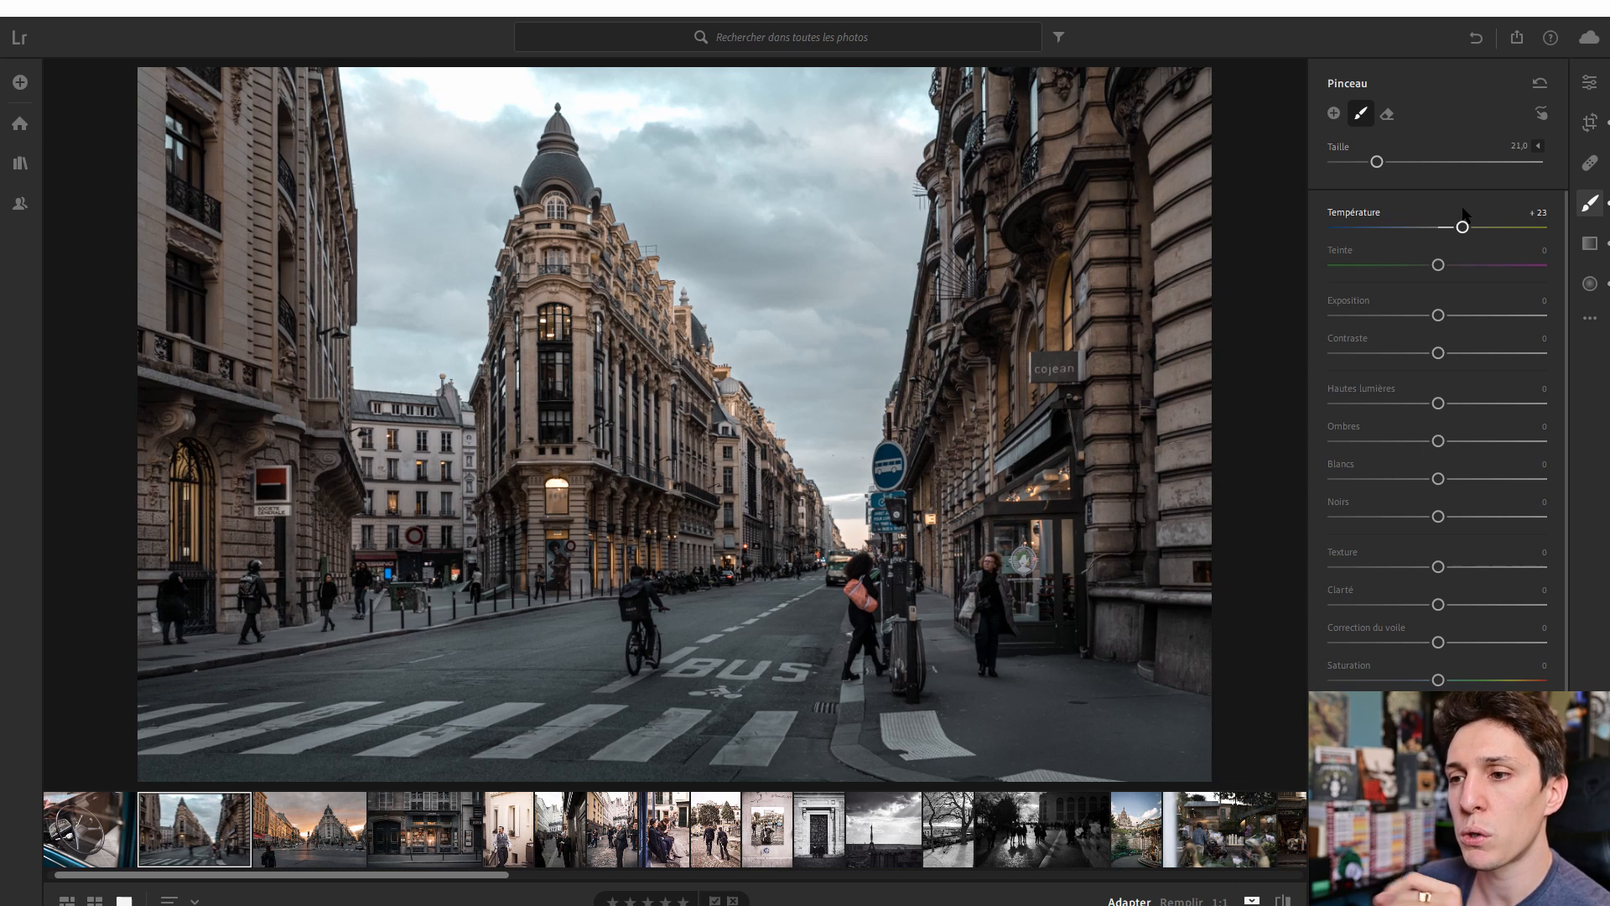
Reselect the inverted radial gradient around the corner building and lower its Exposition to -1,16.
{"action": "key", "text": "b"}
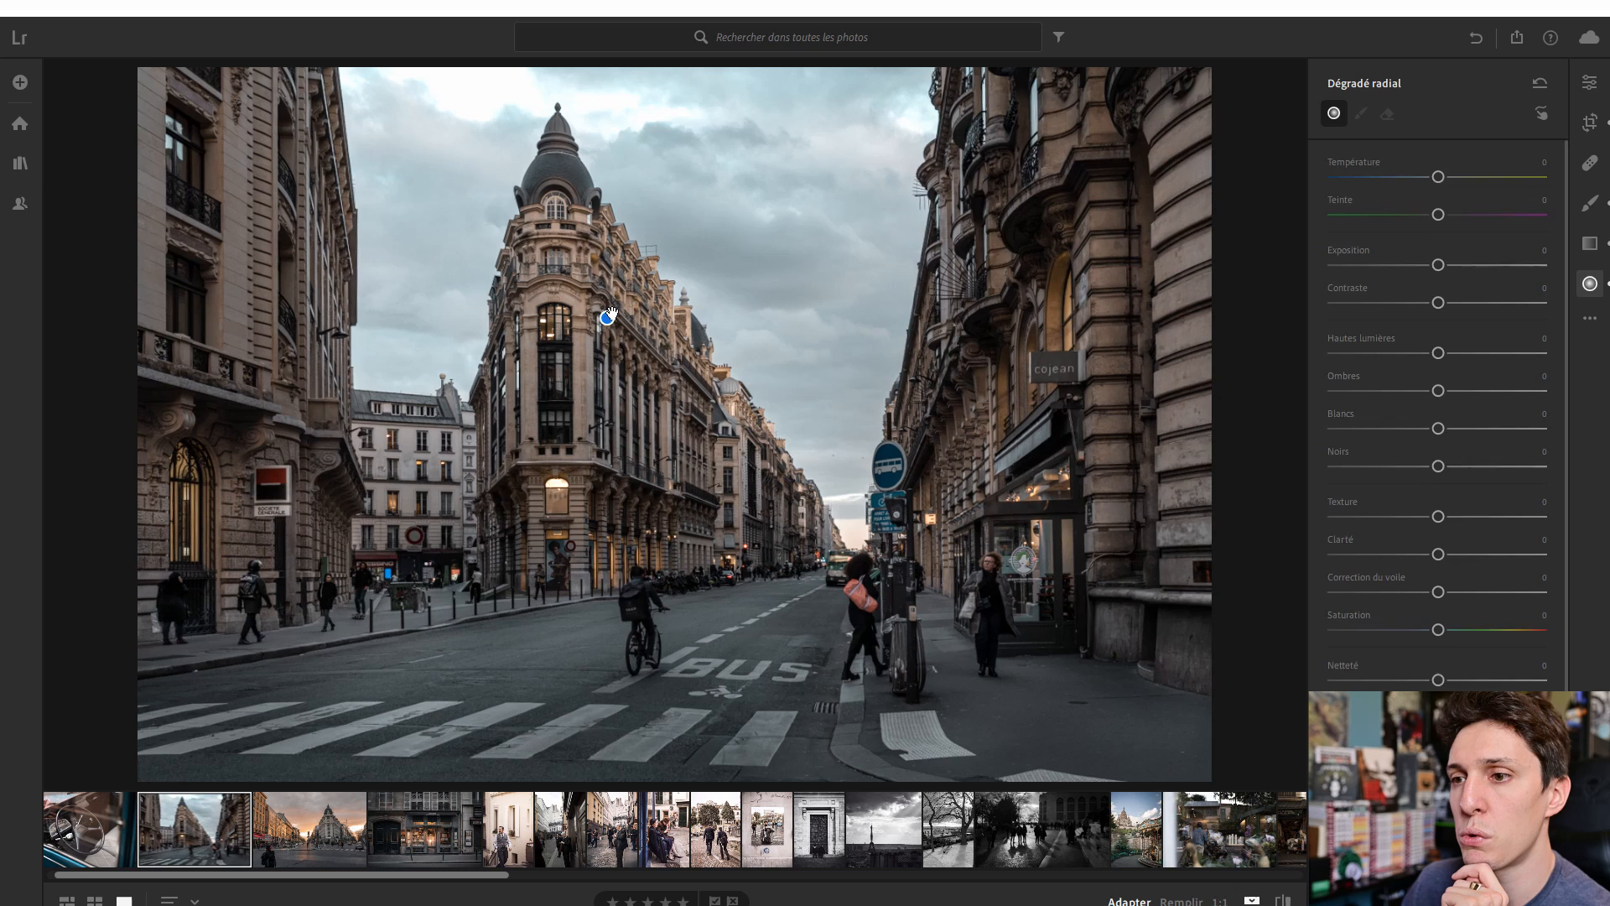
{"action": "left_click_drag", "start_coordinate": [610, 315], "coordinate": [1189, 737]}
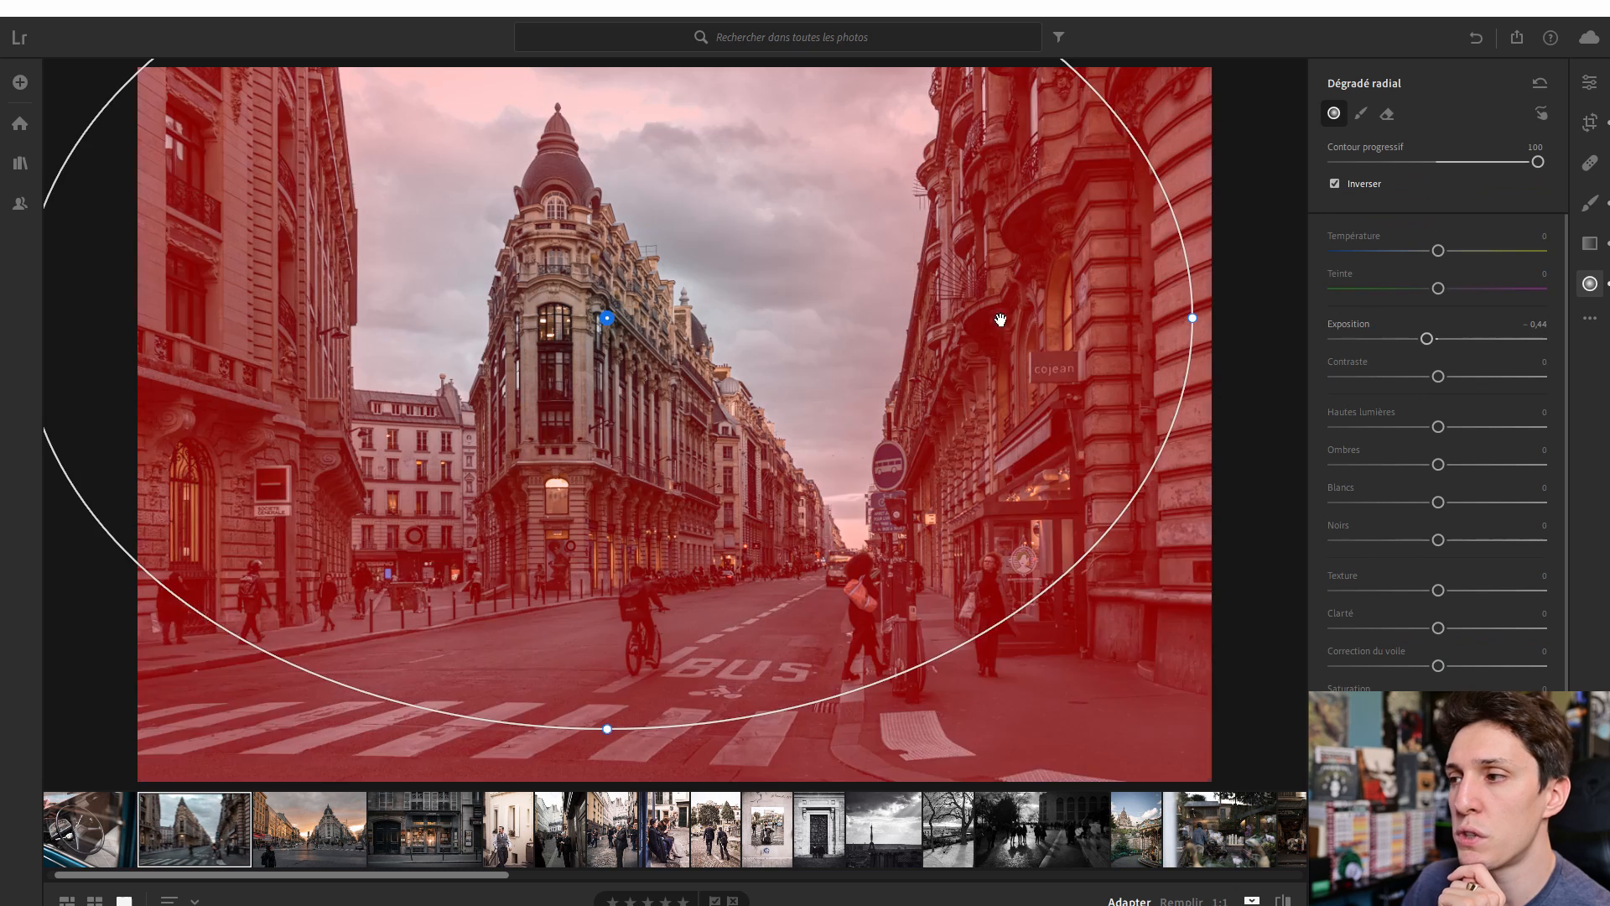
{"action": "left_click_drag", "start_coordinate": [1438, 329], "coordinate": [1409, 322]}
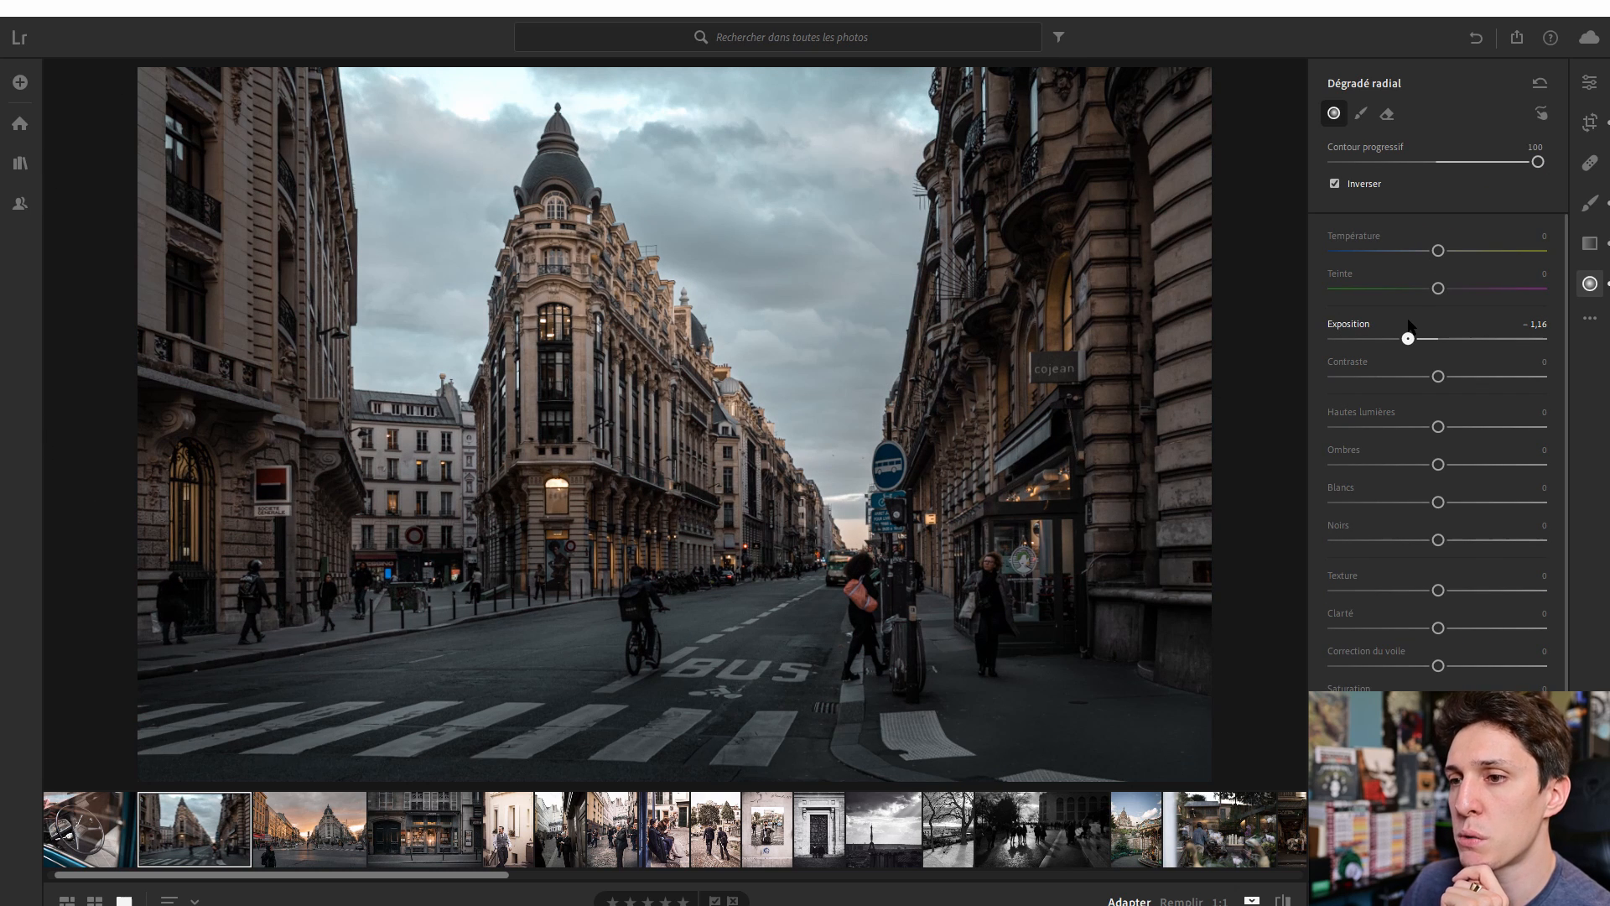
Set the whole photo's Exposition to +0,77, Ombres to +30, Blancs to +36 and Température to 6060.
{"action": "left_click", "coordinate": [1589, 82]}
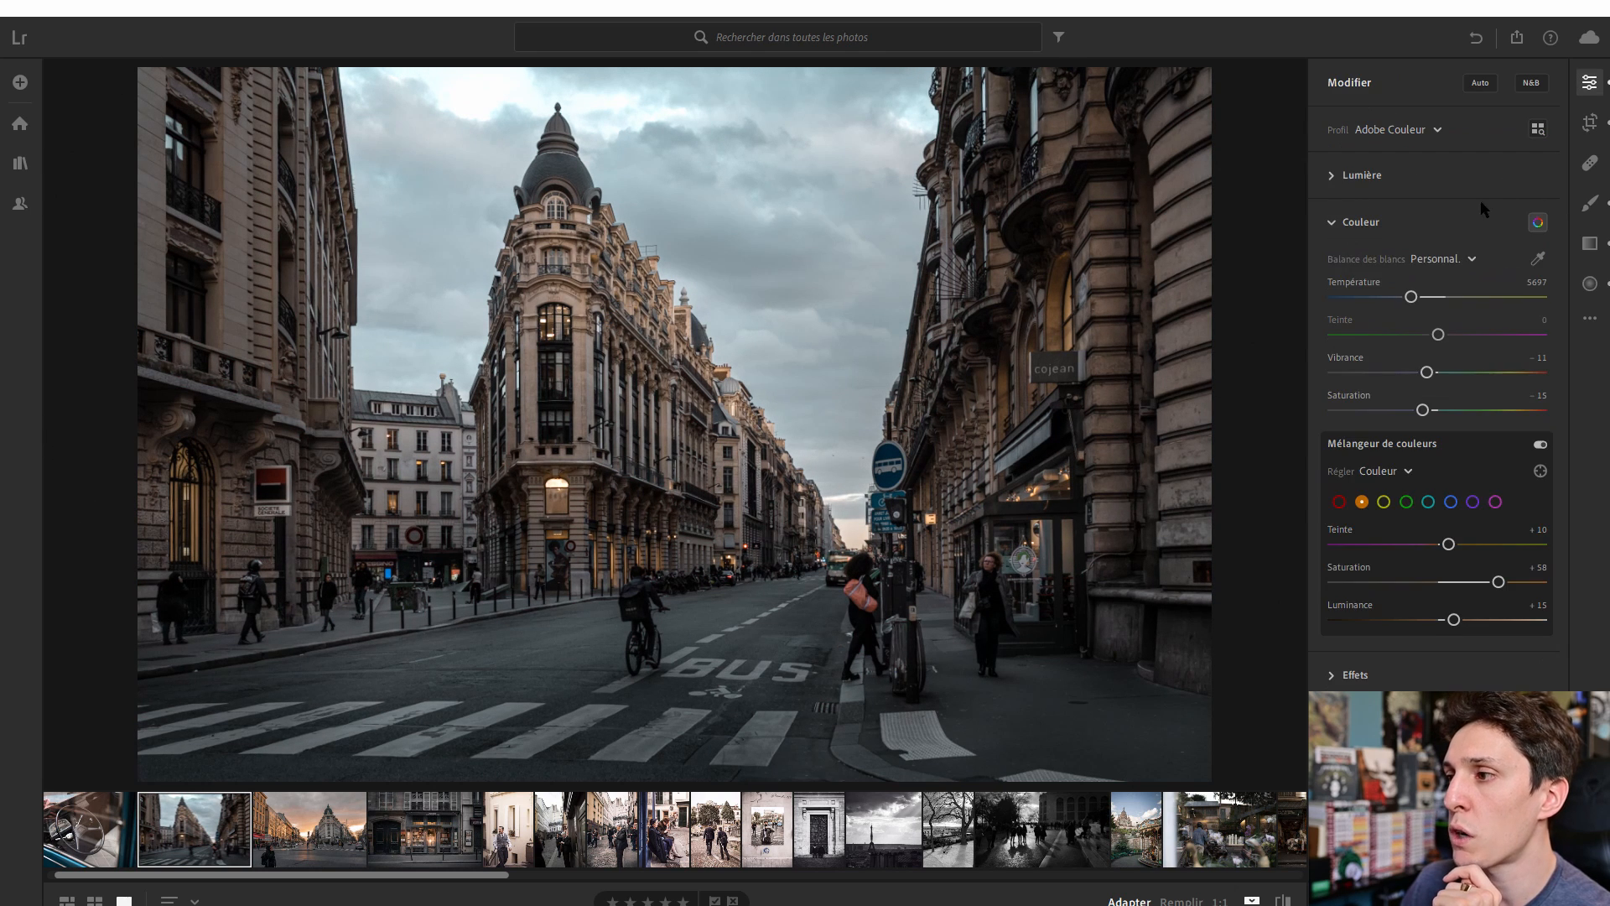
{"action": "left_click", "coordinate": [1464, 176]}
{"action": "left_click_drag", "start_coordinate": [1438, 220], "coordinate": [1454, 213]}
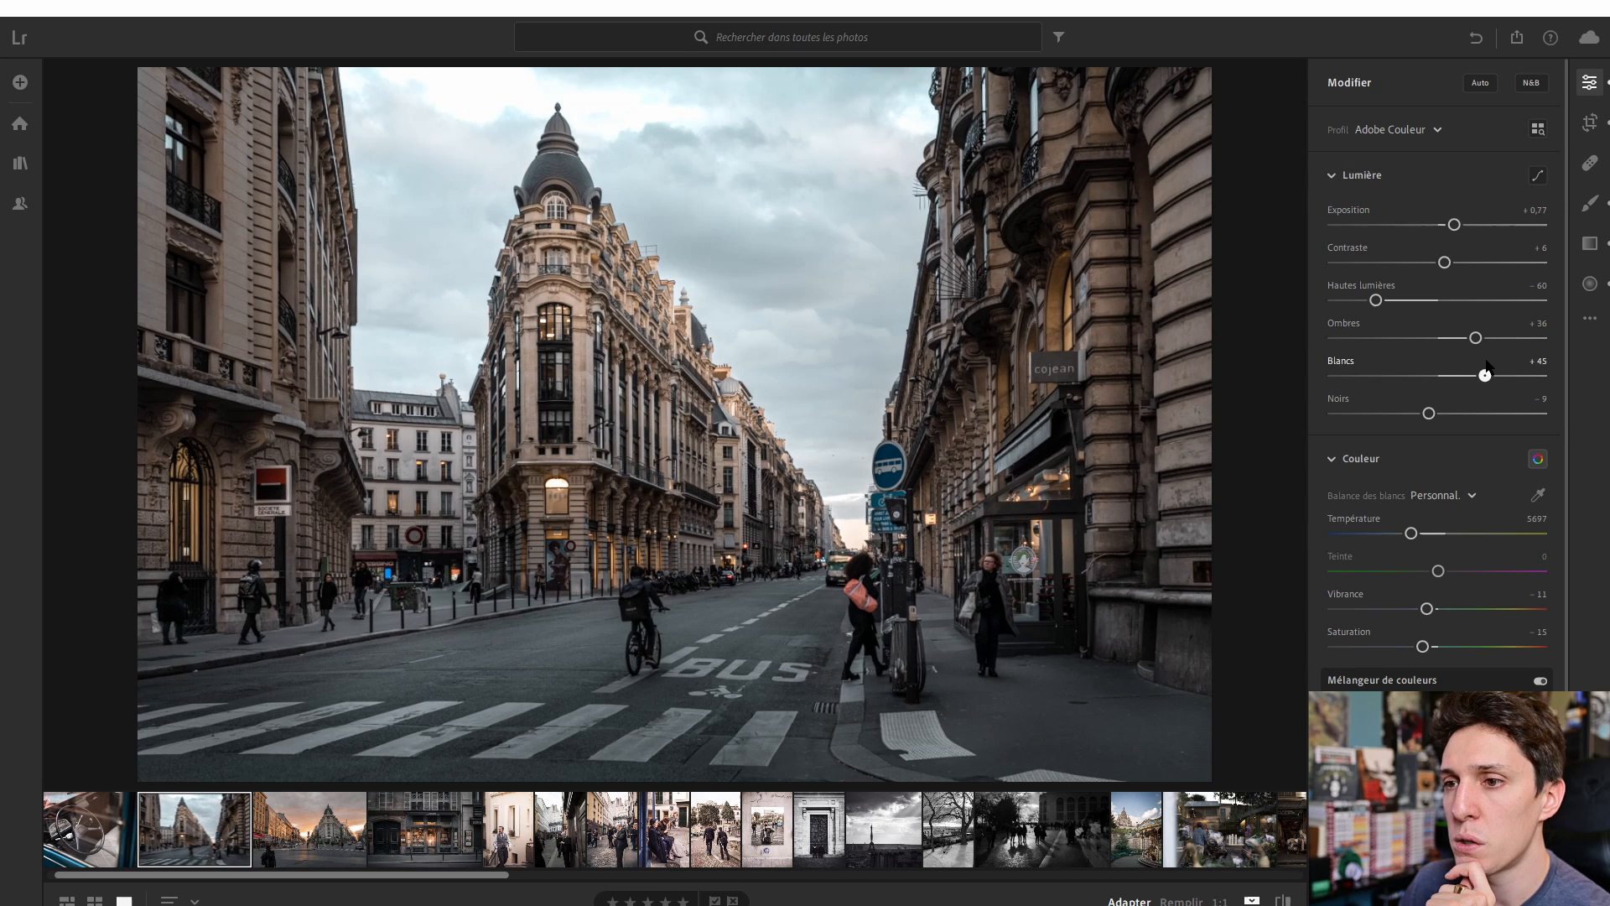
{"action": "left_click_drag", "start_coordinate": [1484, 373], "coordinate": [1470, 334]}
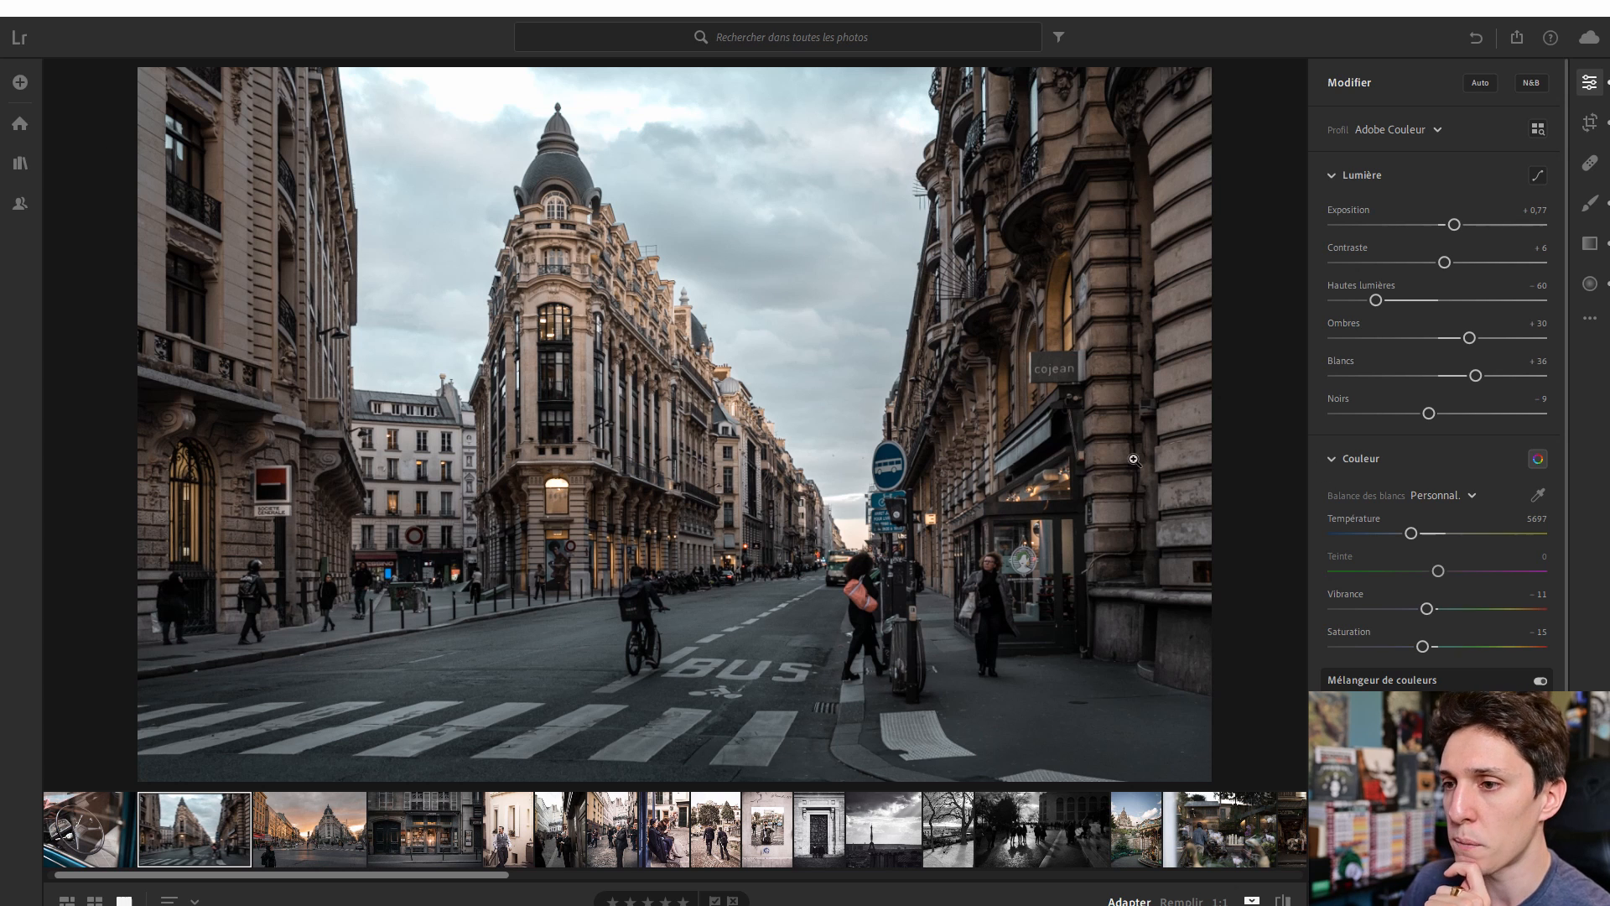
{"action": "left_click", "coordinate": [1284, 892]}
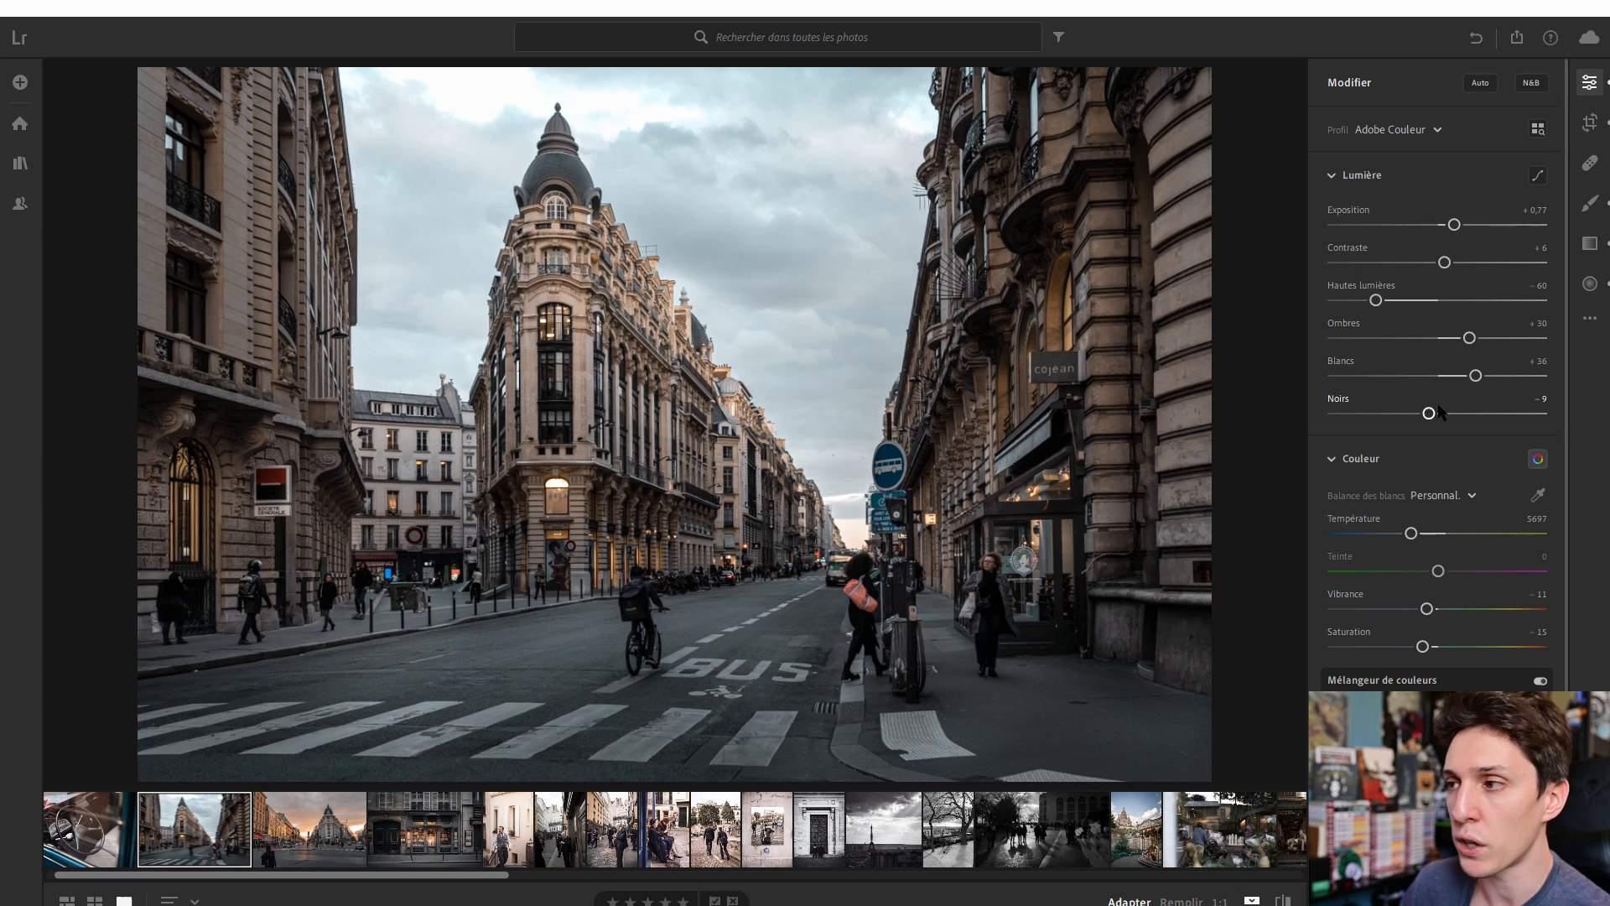
{"action": "left_click_drag", "start_coordinate": [1414, 525], "coordinate": [1422, 525]}
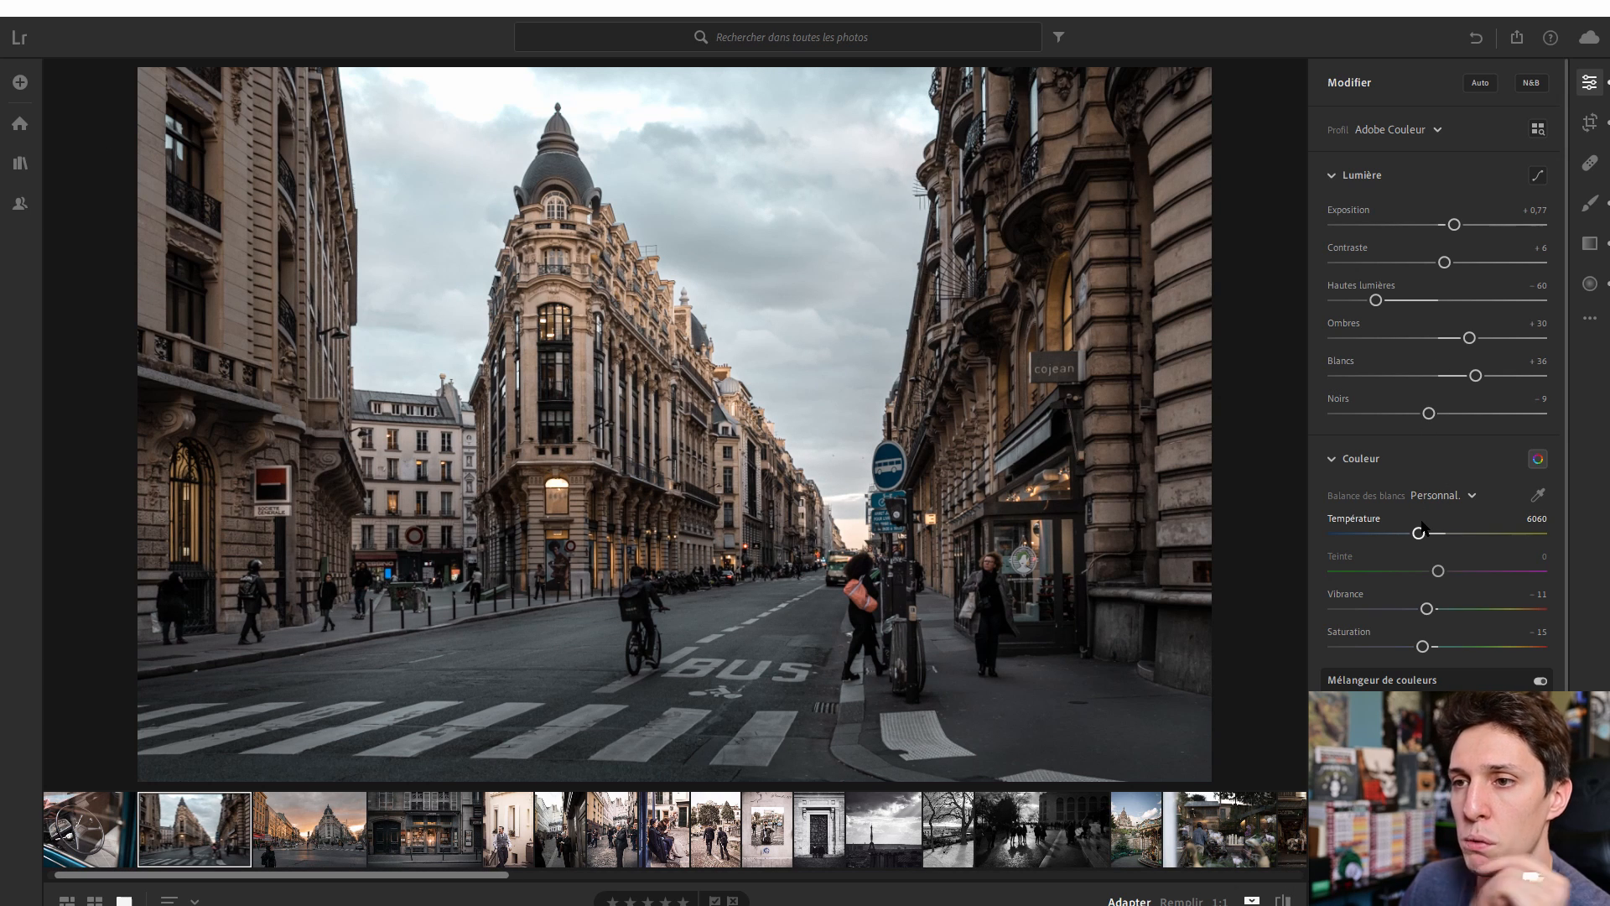